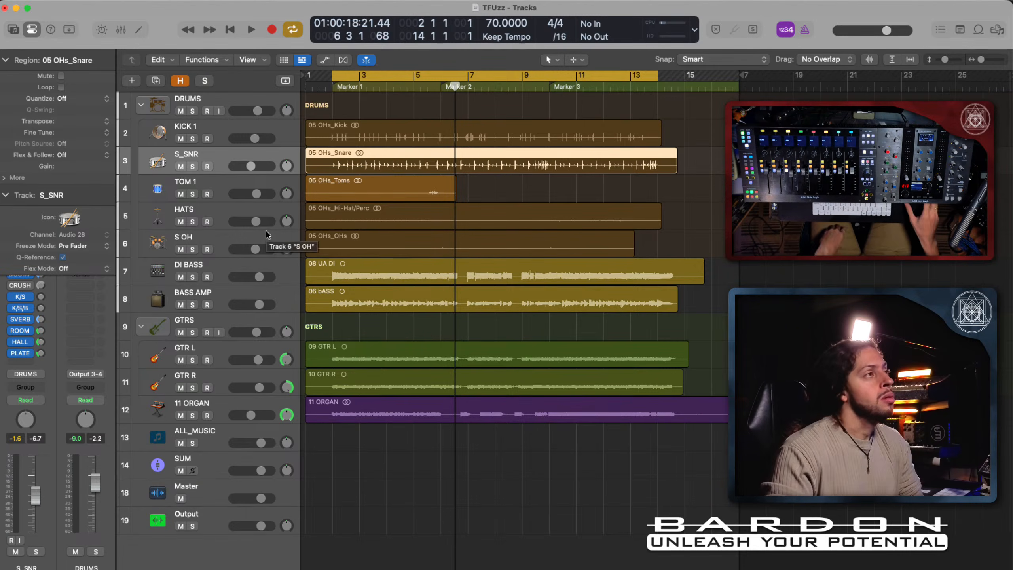
Step: Compare the sends on the TOM 1, S_SNR and S OH tracks, ending with S OH selected
{"action": "left_click", "coordinate": [236, 183]}
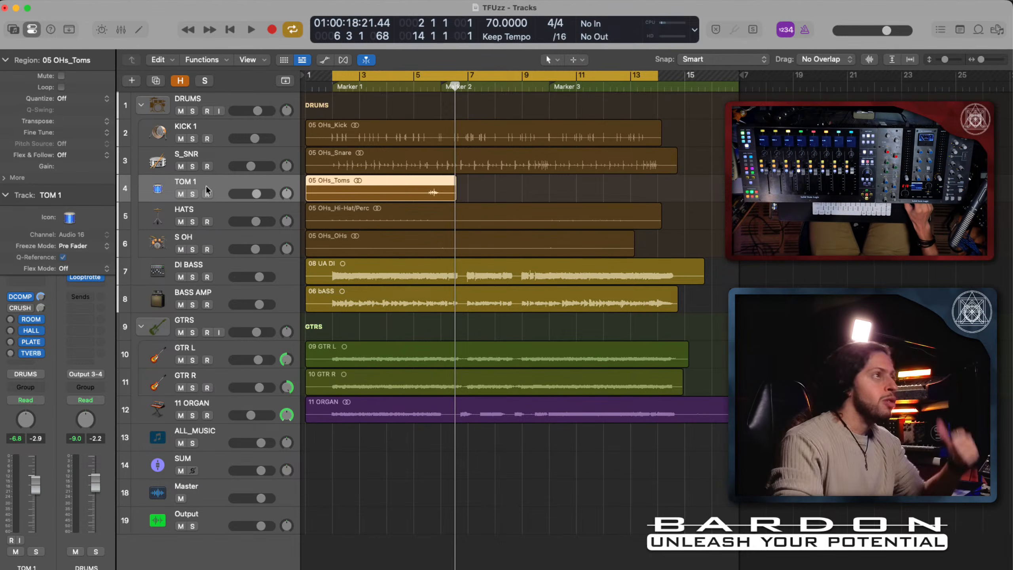
{"action": "left_click", "coordinate": [210, 150]}
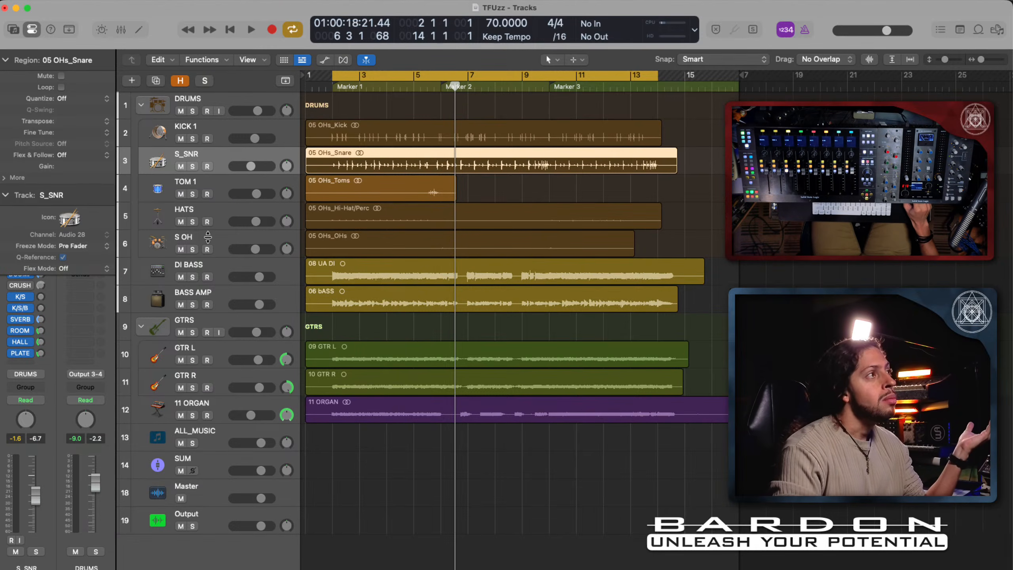
{"action": "left_click", "coordinate": [211, 222]}
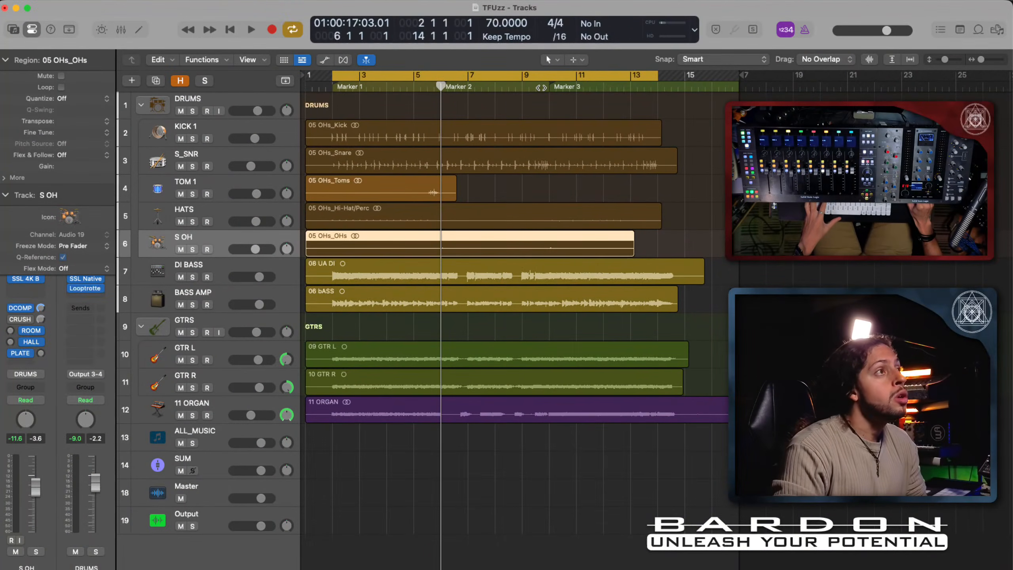
Step: Place the playhead at bar 9 beat 4, just before Marker 3, and turn off the cycle range
{"action": "left_click", "coordinate": [541, 86]}
{"action": "left_click_drag", "start_coordinate": [544, 86], "coordinate": [545, 86]}
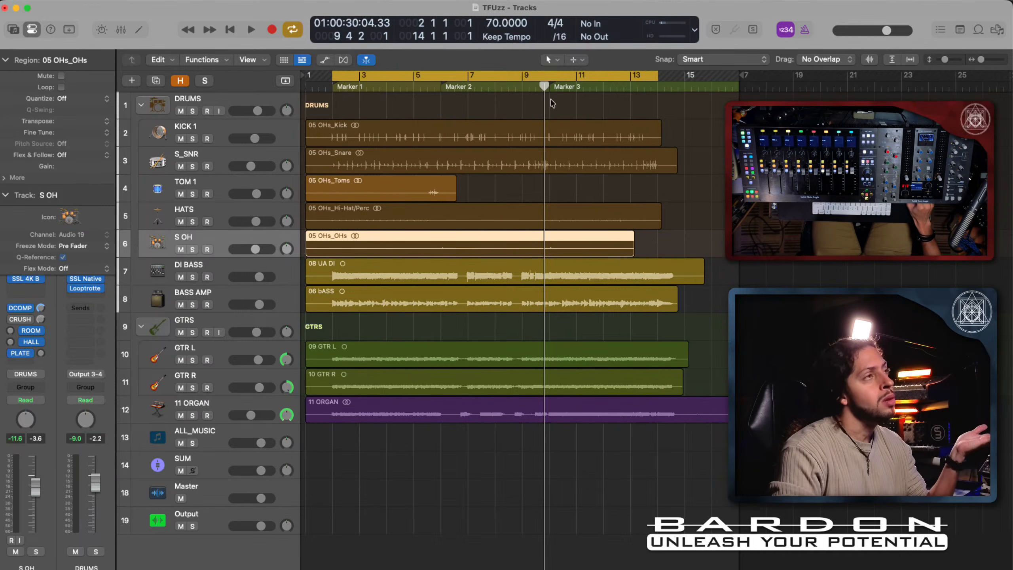
{"action": "left_click", "coordinate": [541, 87]}
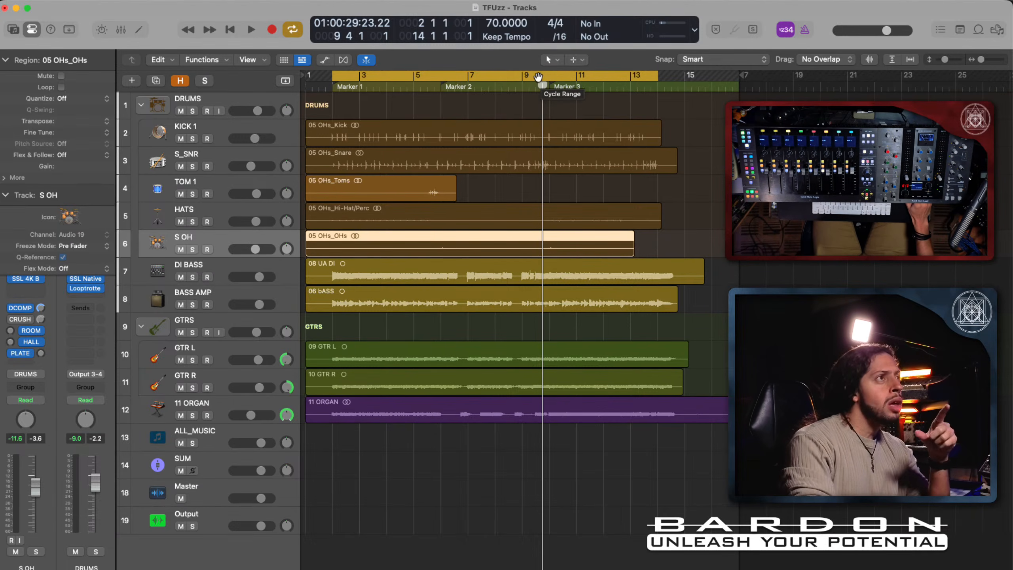
{"action": "left_click", "coordinate": [538, 77]}
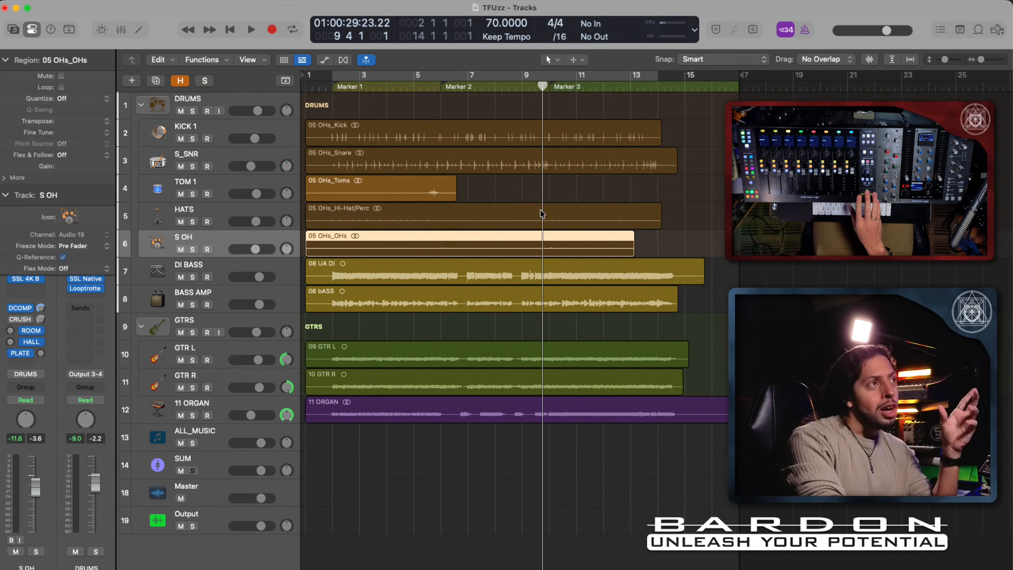
Step: Play the passage leading into Marker 3 several times and return the playhead to bar 9 beat 4
{"action": "key", "text": "space"}
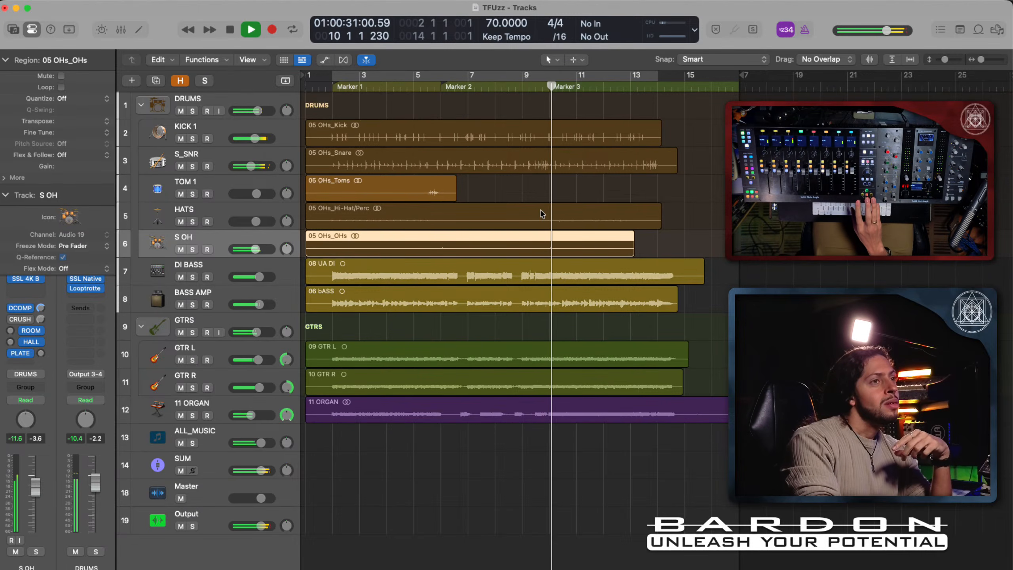
{"action": "key", "text": "space"}
{"action": "key", "text": "space"}
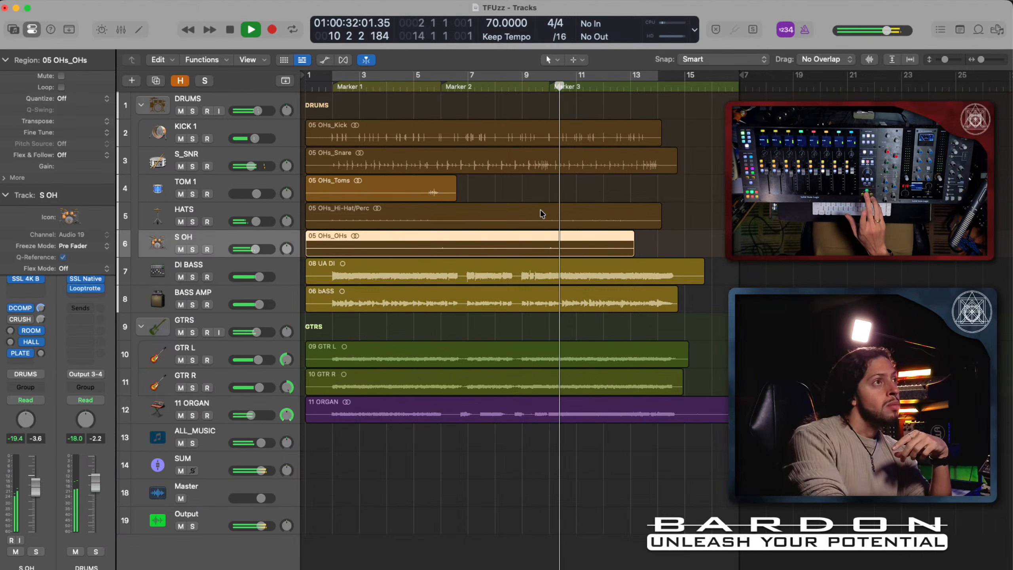
{"action": "key", "text": "space"}
{"action": "key", "text": "space"}
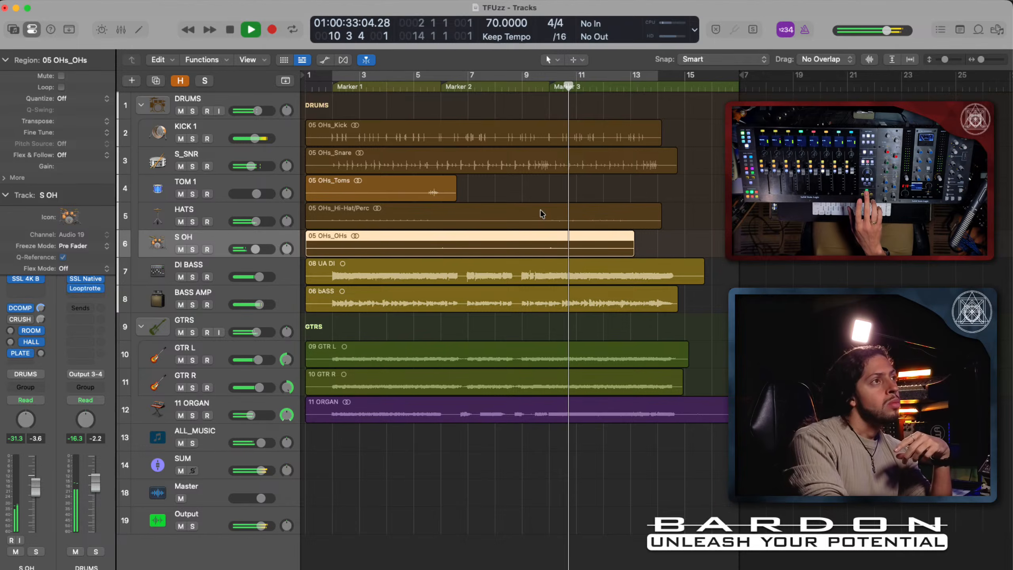
{"action": "key", "text": "space"}
{"action": "key", "text": "space"}
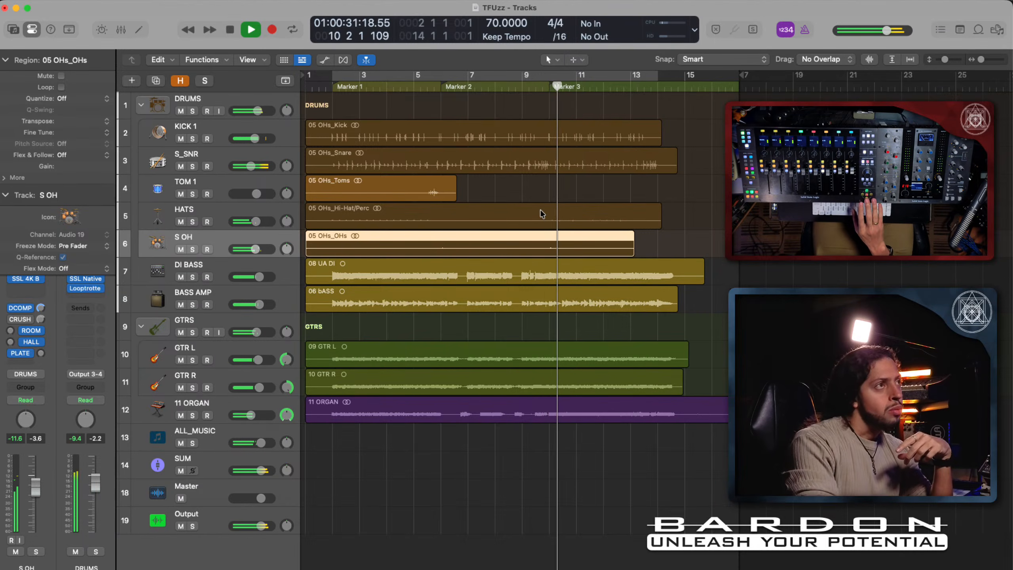
{"action": "key", "text": "space"}
{"action": "key", "text": "space"}
{"action": "key", "text": "space"}
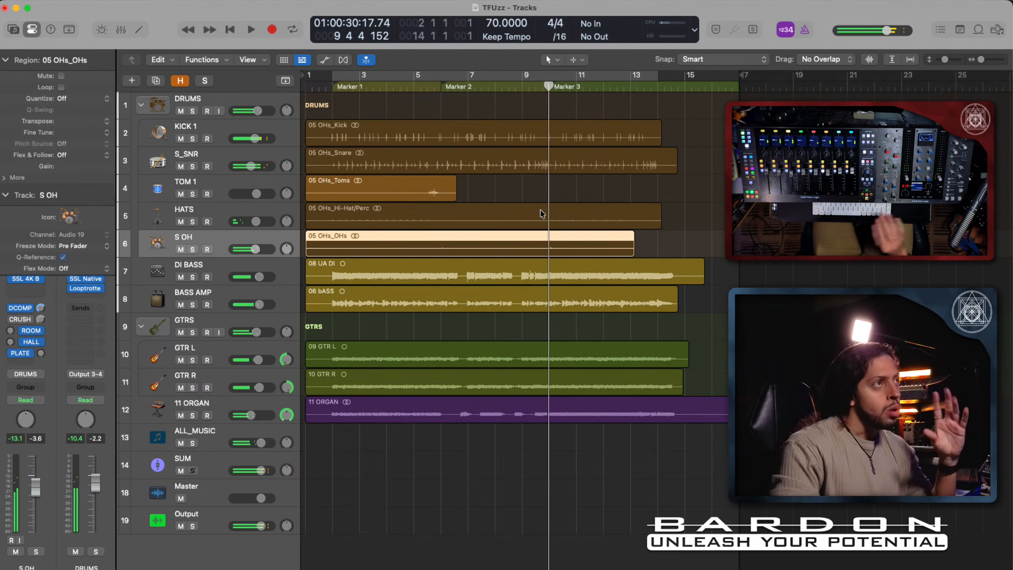
{"action": "left_click_drag", "start_coordinate": [549, 85], "coordinate": [543, 85]}
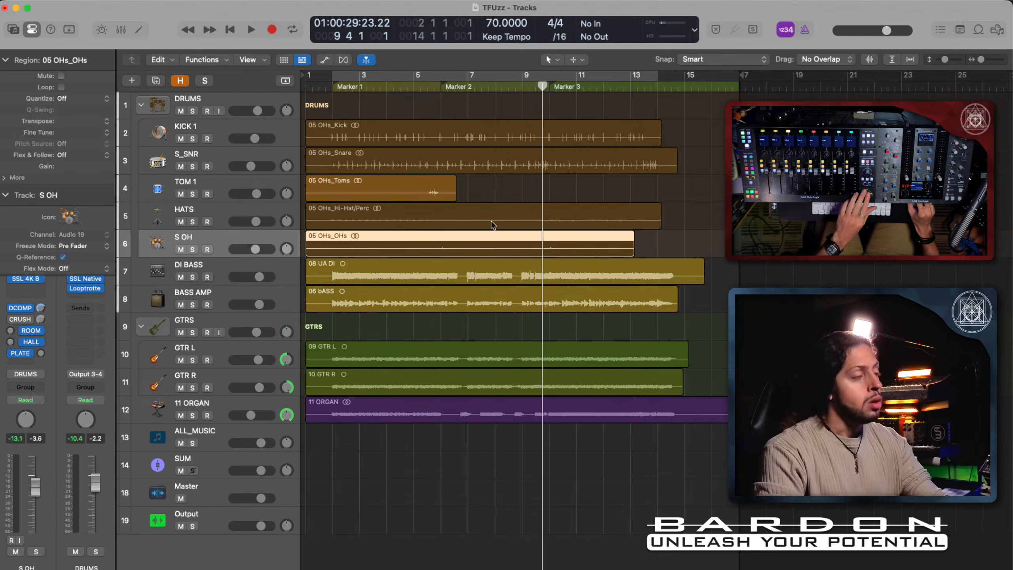
Step: Raise the S OH track's ROOM and HALL send levels while auditioning the passage into Marker 3
{"action": "key", "text": "space"}
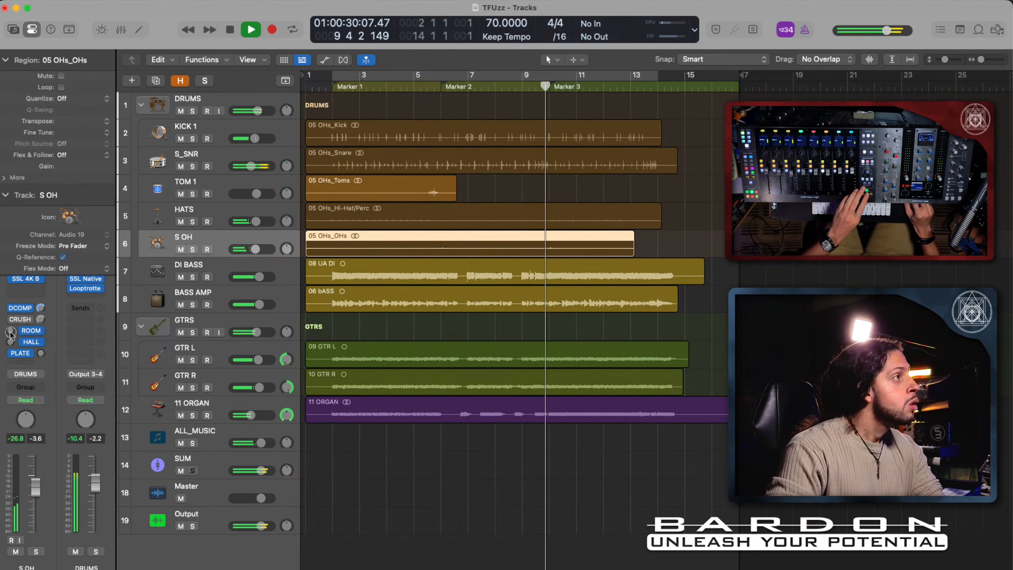
{"action": "left_click", "coordinate": [24, 330]}
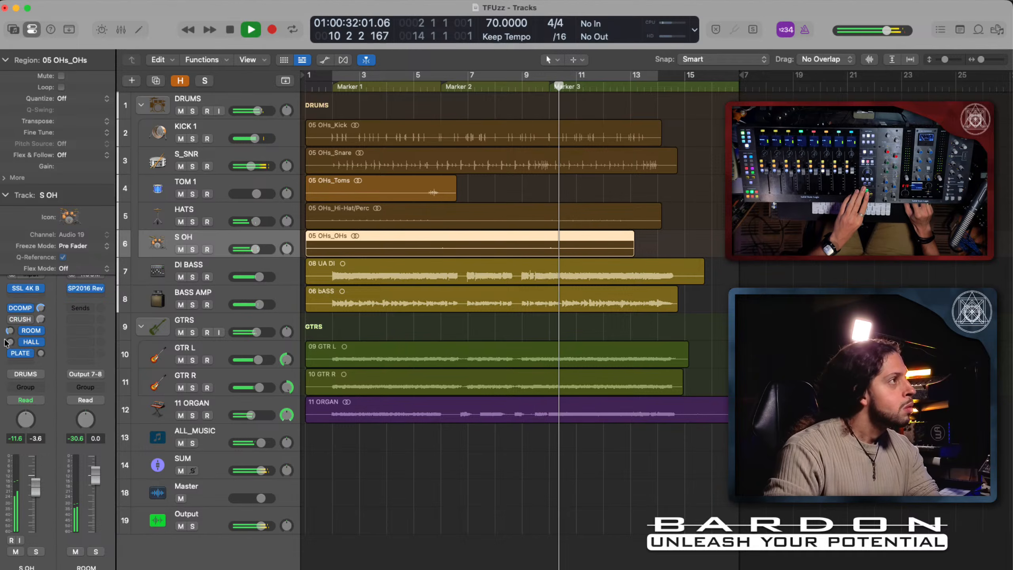
{"action": "left_click", "coordinate": [8, 343]}
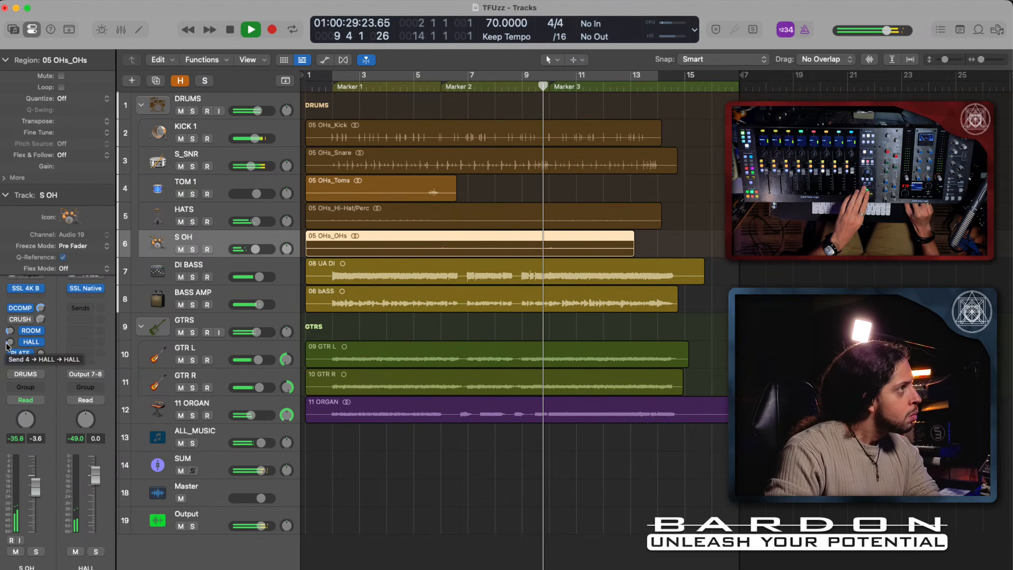
{"action": "left_click_drag", "start_coordinate": [7, 346], "coordinate": [7, 326]}
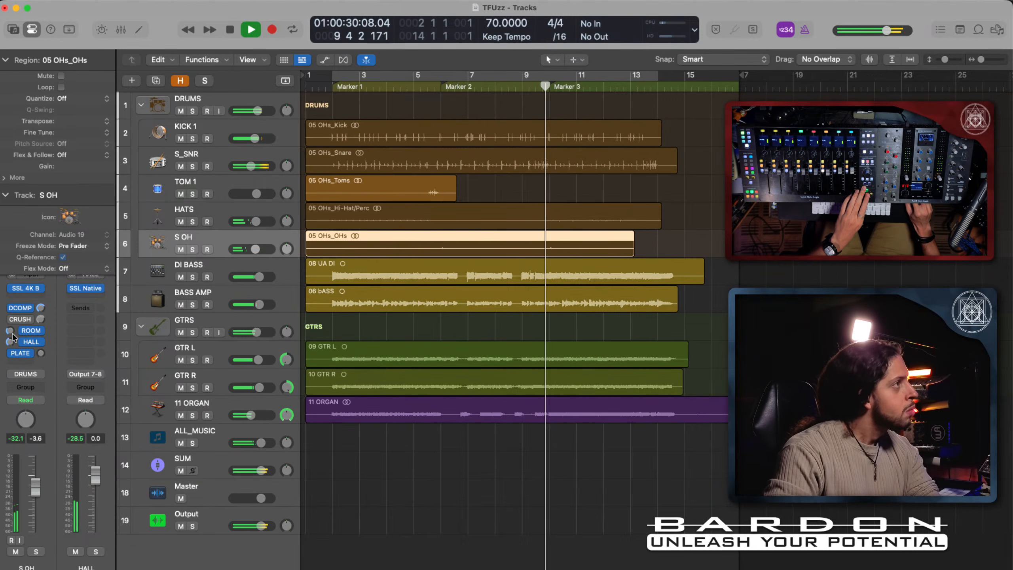
{"action": "left_click_drag", "start_coordinate": [10, 330], "coordinate": [9, 313]}
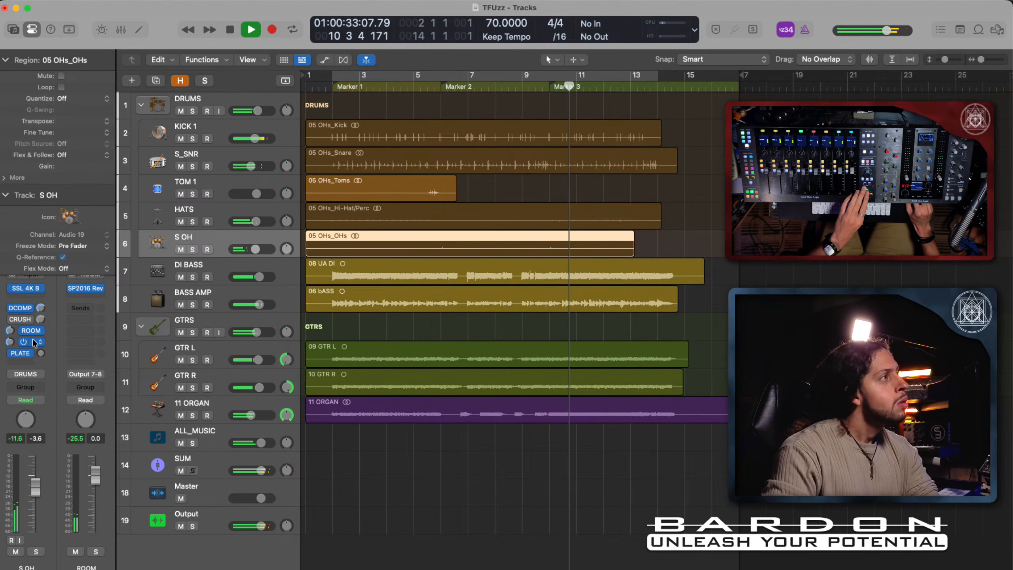
{"action": "key", "text": "space"}
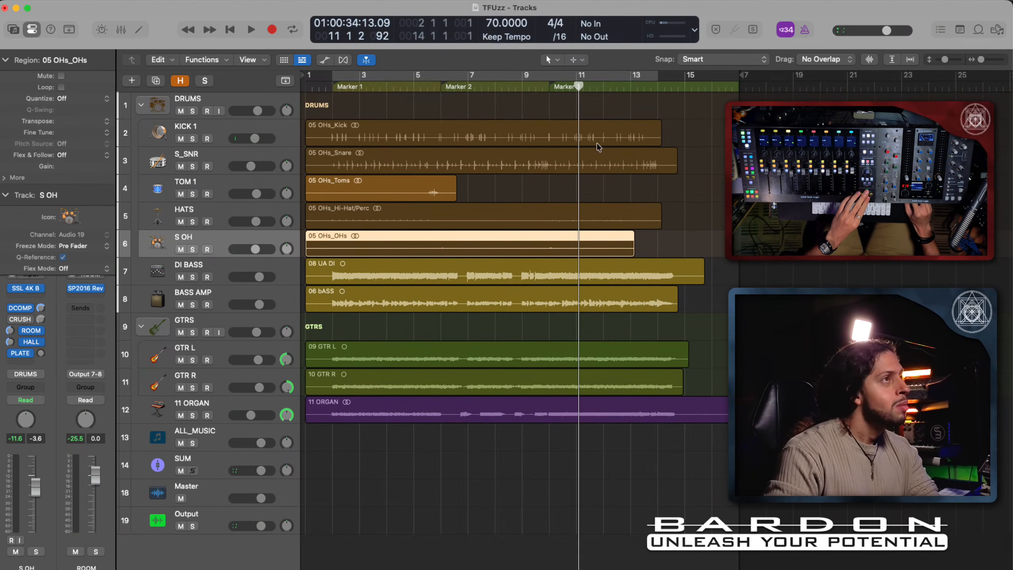
{"action": "left_click_drag", "start_coordinate": [569, 86], "coordinate": [542, 87]}
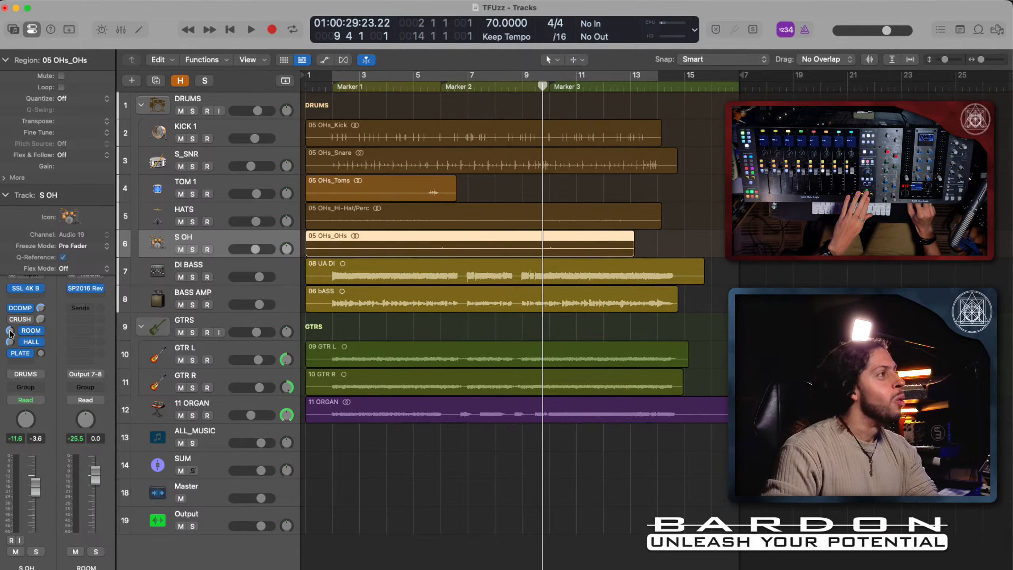
Step: Set the S OH track's HALL send level to -3.6 while replaying the passage from bar 9 beat 4
{"action": "key", "text": "space"}
{"action": "mouse_move", "coordinate": [10, 328]}
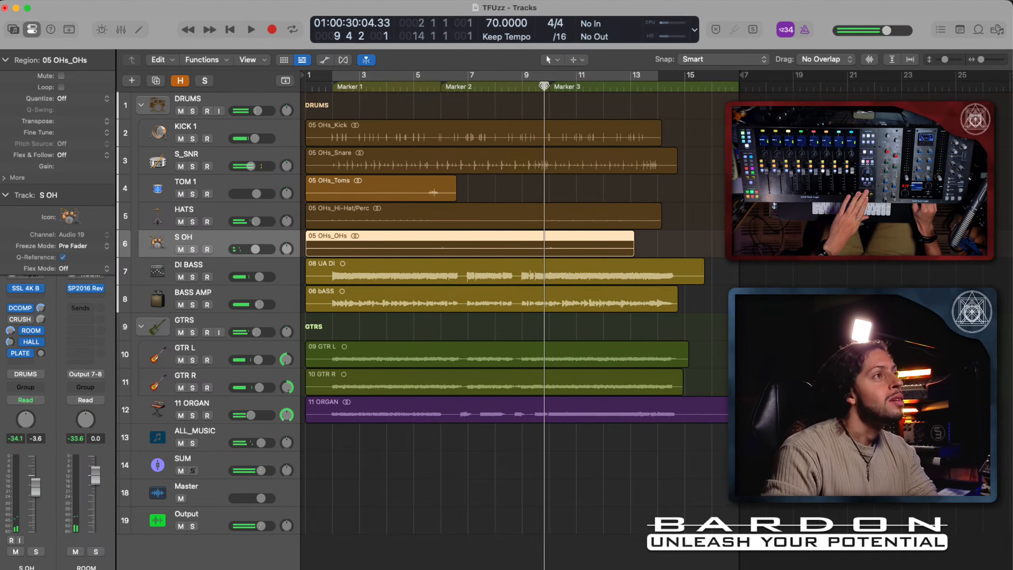
{"action": "key", "text": "space"}
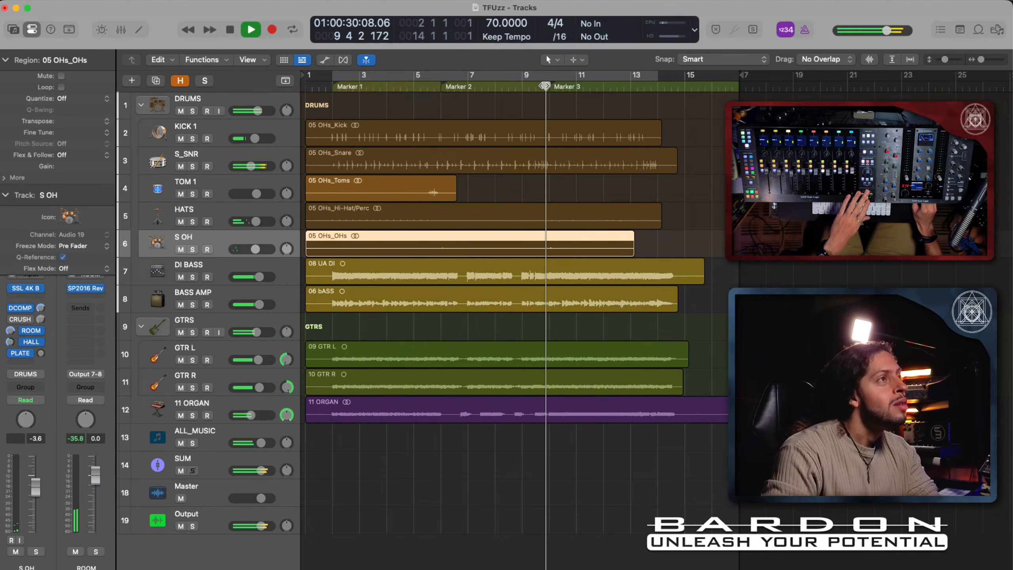
{"action": "left_click", "coordinate": [8, 342]}
{"action": "key", "text": "space"}
{"action": "key", "text": "space"}
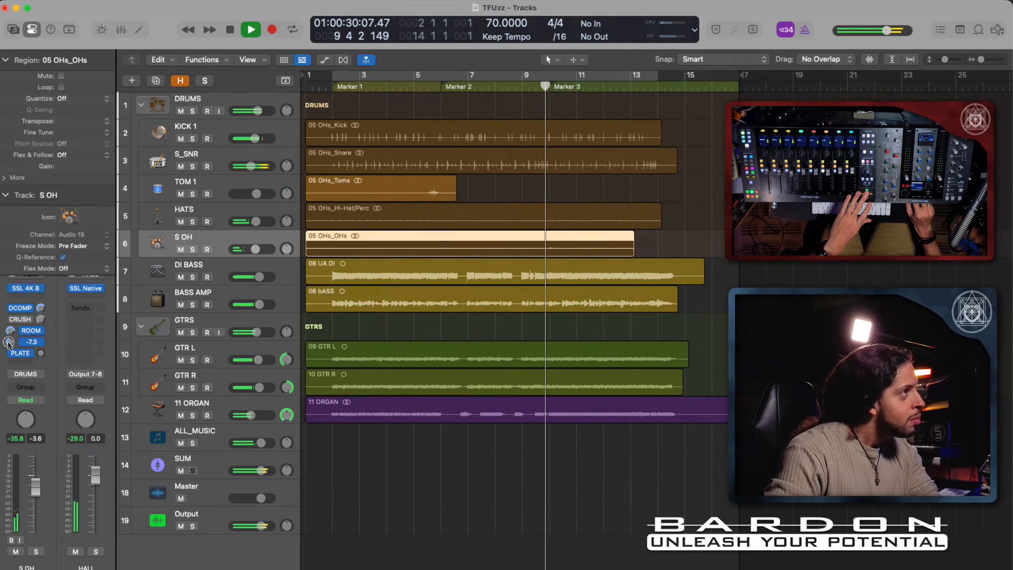
{"action": "left_click_drag", "start_coordinate": [9, 343], "coordinate": [7, 332]}
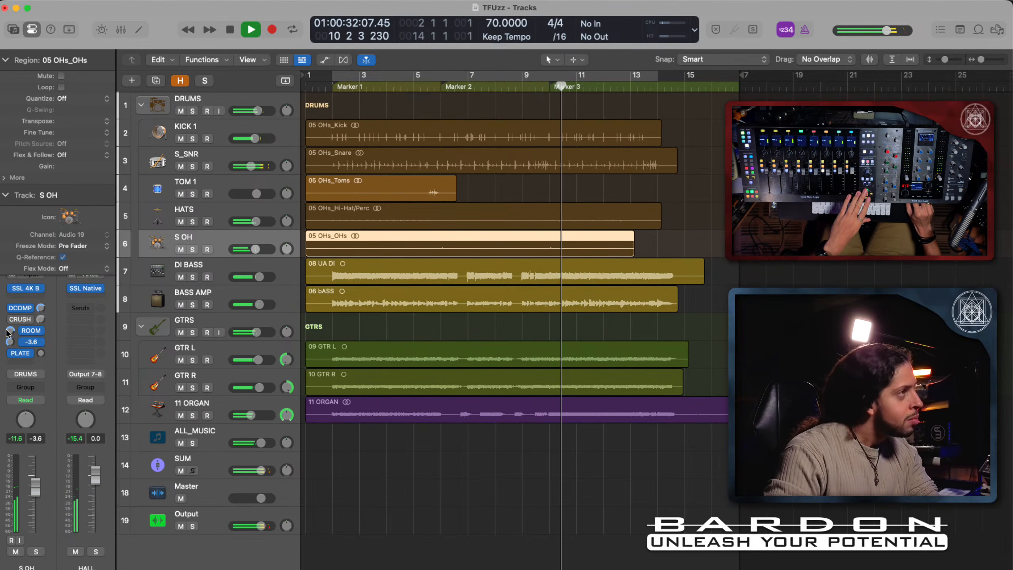
Step: Bypass and re-enable the ROOM send on S OH during playback to compare the sound, and return the playhead to bar 9 beat 4
{"action": "key", "text": "space"}
{"action": "key", "text": "space"}
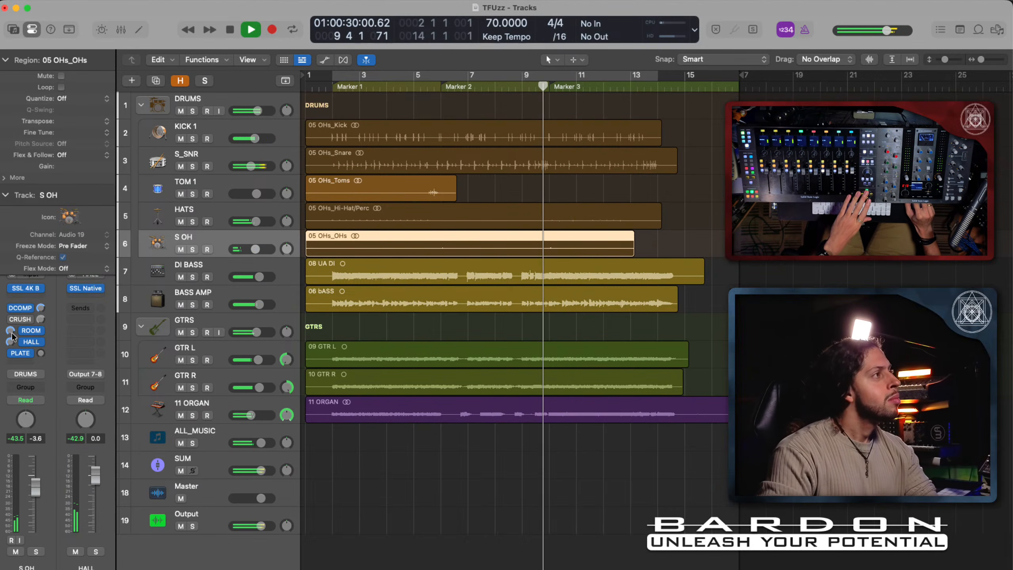
{"action": "left_click", "coordinate": [23, 331]}
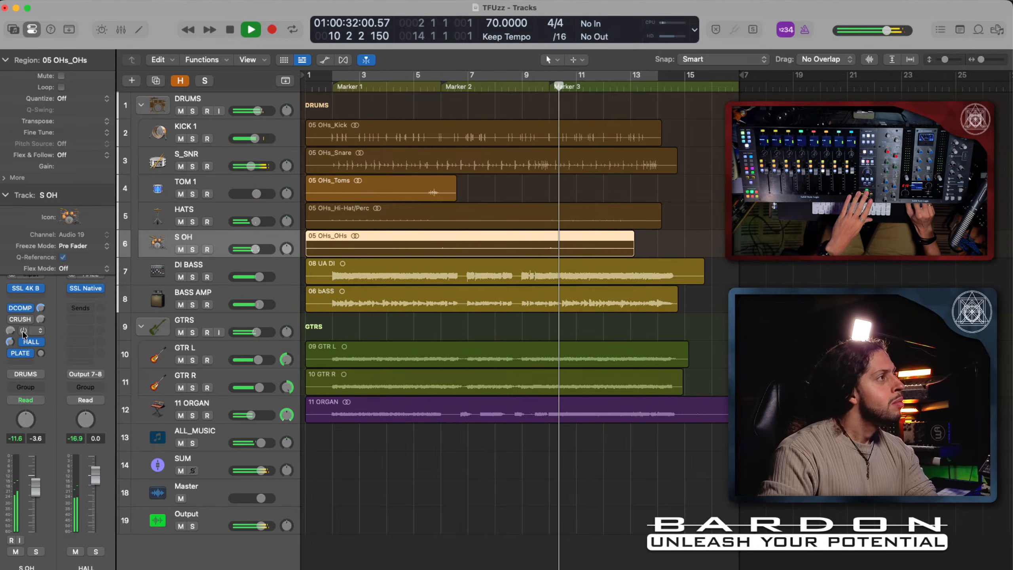
{"action": "left_click", "coordinate": [23, 330]}
{"action": "key", "text": "space"}
{"action": "key", "text": "space"}
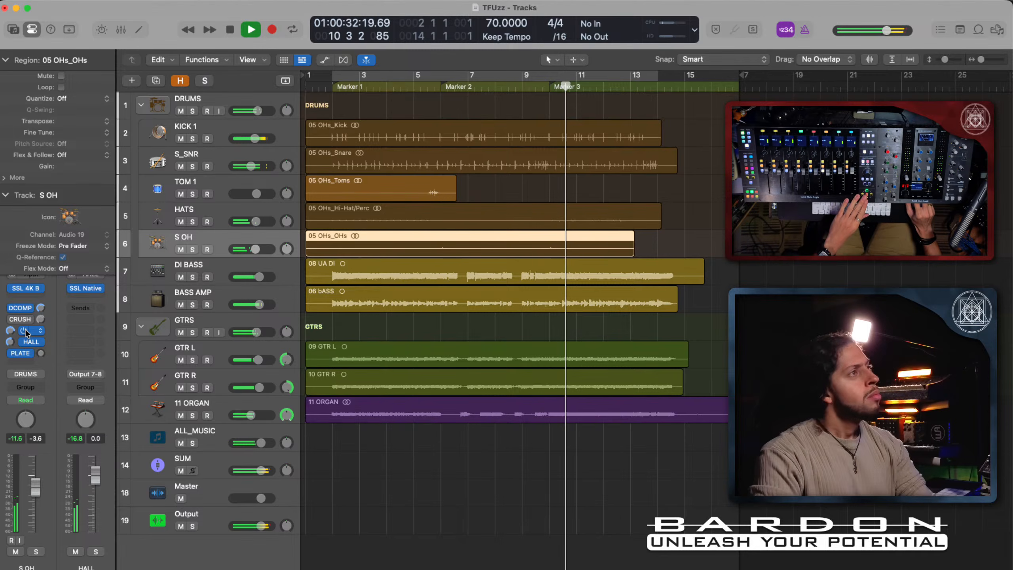
{"action": "key", "text": "space"}
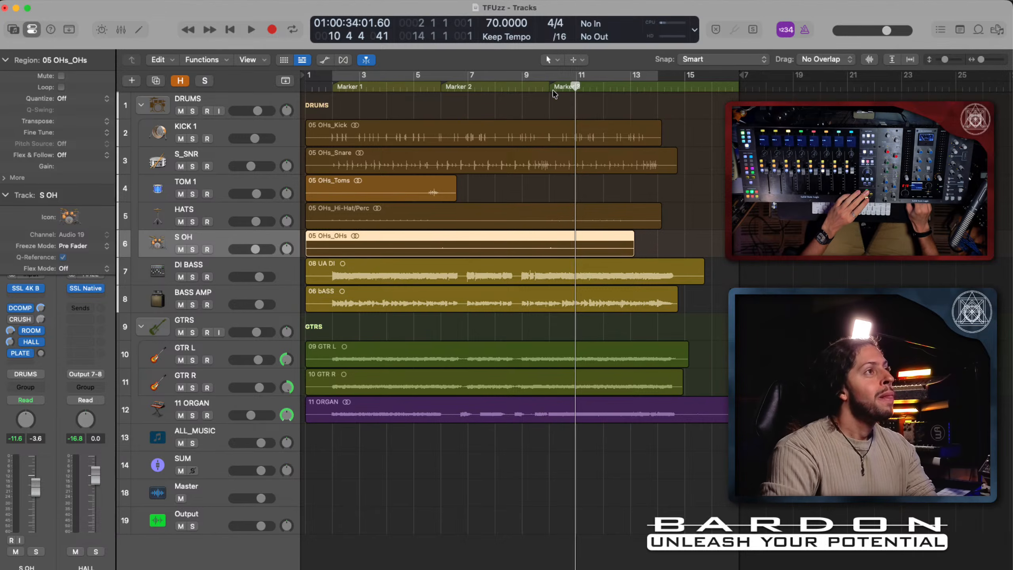
{"action": "left_click_drag", "start_coordinate": [550, 89], "coordinate": [545, 89]}
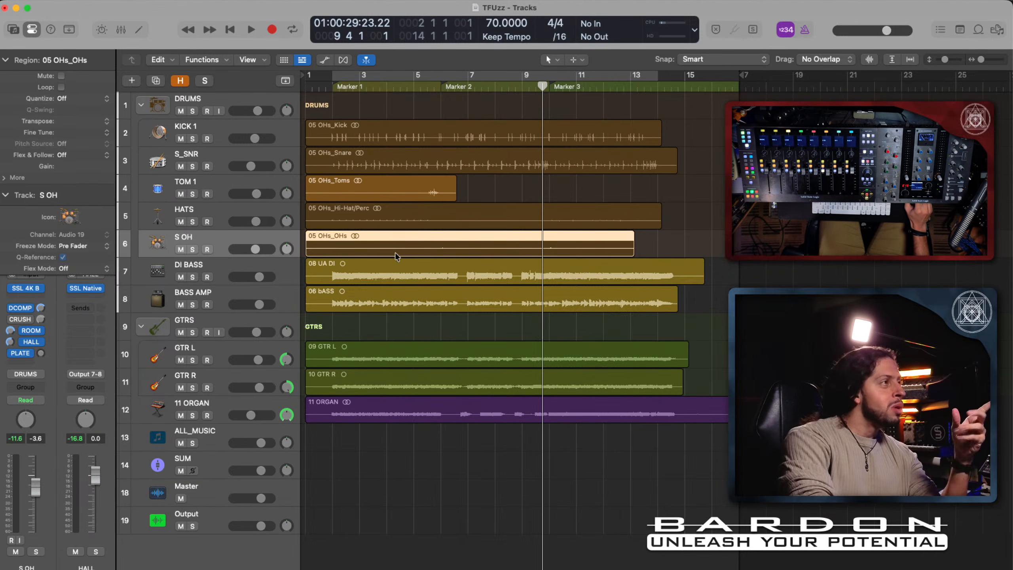
Step: Check the ROOM send's routing options on S OH and inspect the settings of the ROOM bus's SP2016 Reverb
{"action": "left_click", "coordinate": [32, 331]}
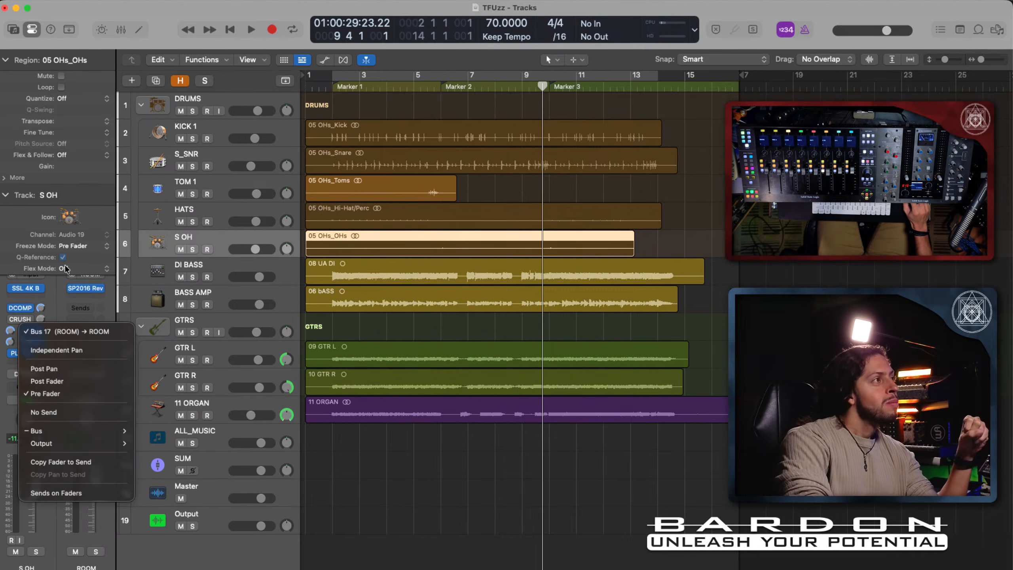
{"action": "left_click", "coordinate": [484, 495]}
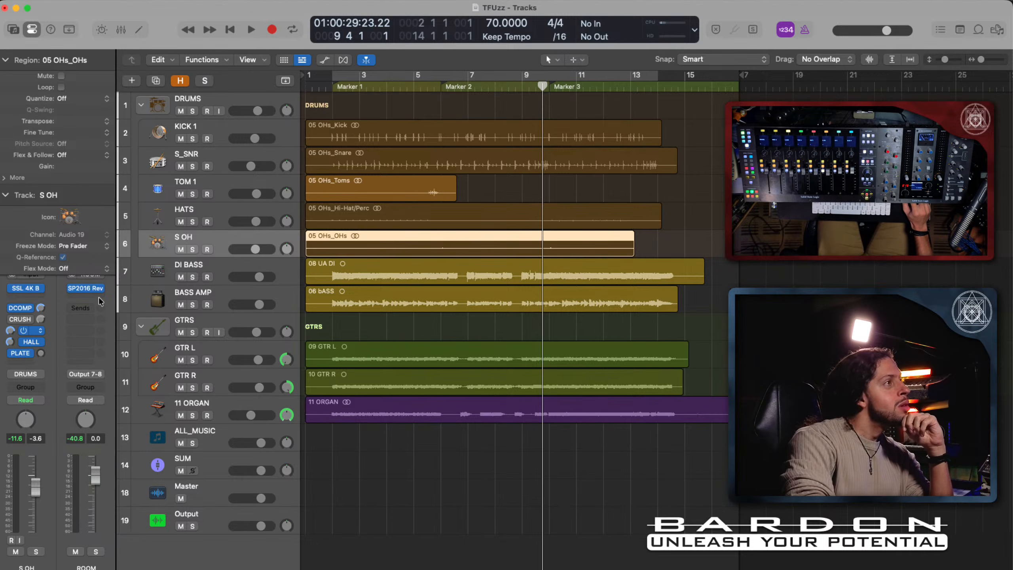
{"action": "left_click", "coordinate": [83, 292]}
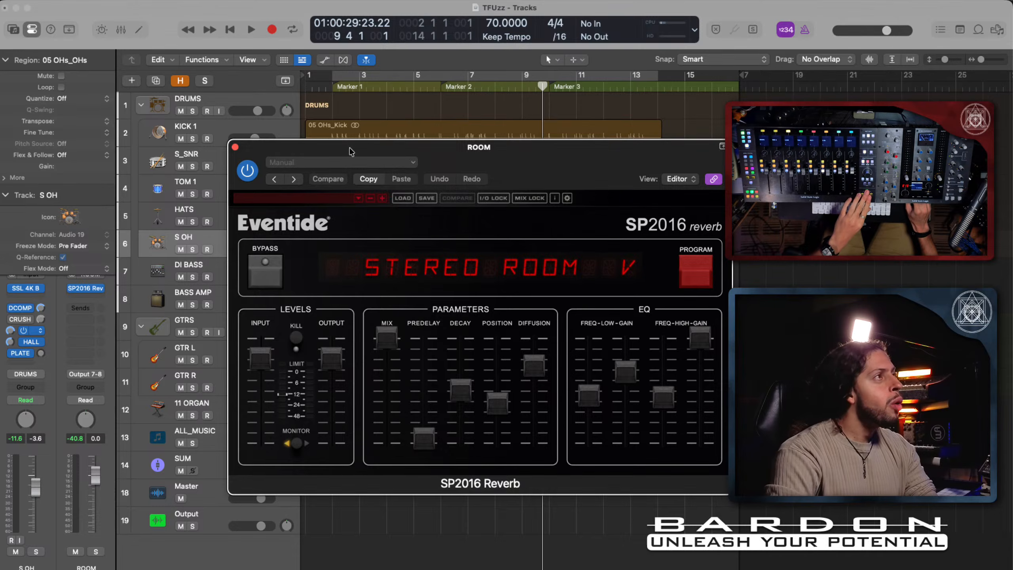
{"action": "left_click_drag", "start_coordinate": [357, 154], "coordinate": [261, 111]}
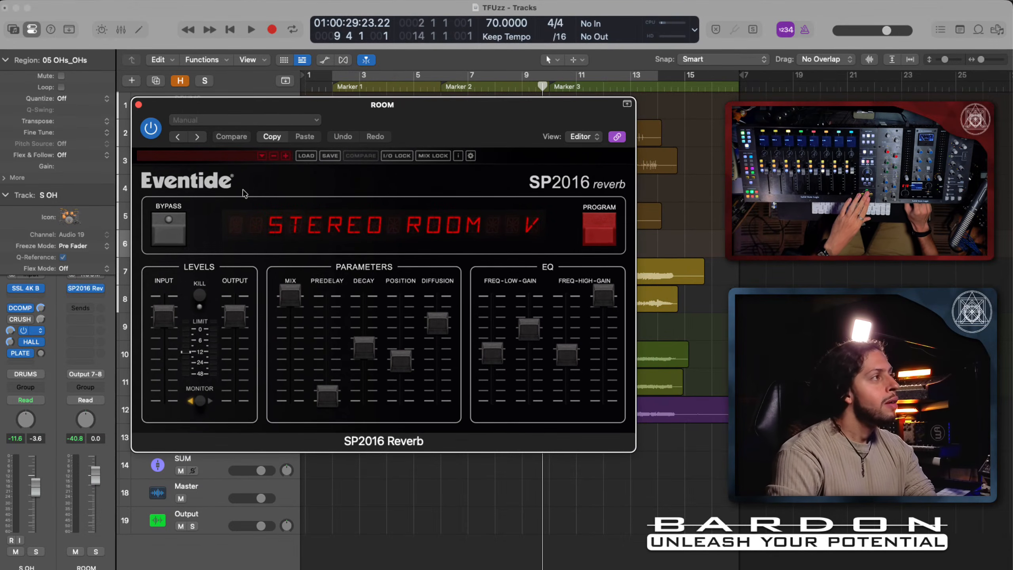
{"action": "left_click", "coordinate": [139, 104]}
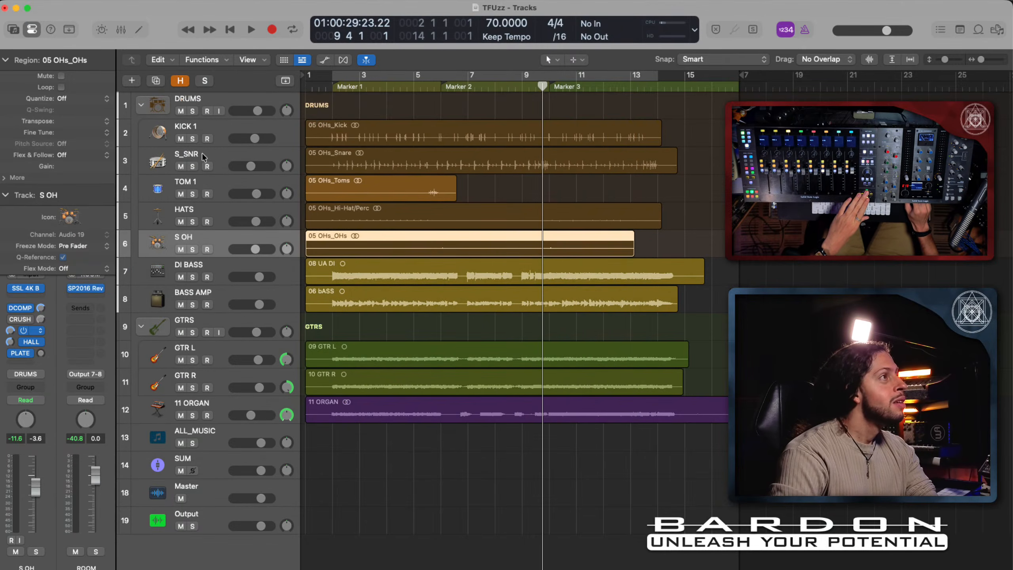
Step: Compare the reverb sends on the S_SNR track with those on S OH, ending with S OH selected
{"action": "left_click", "coordinate": [204, 156]}
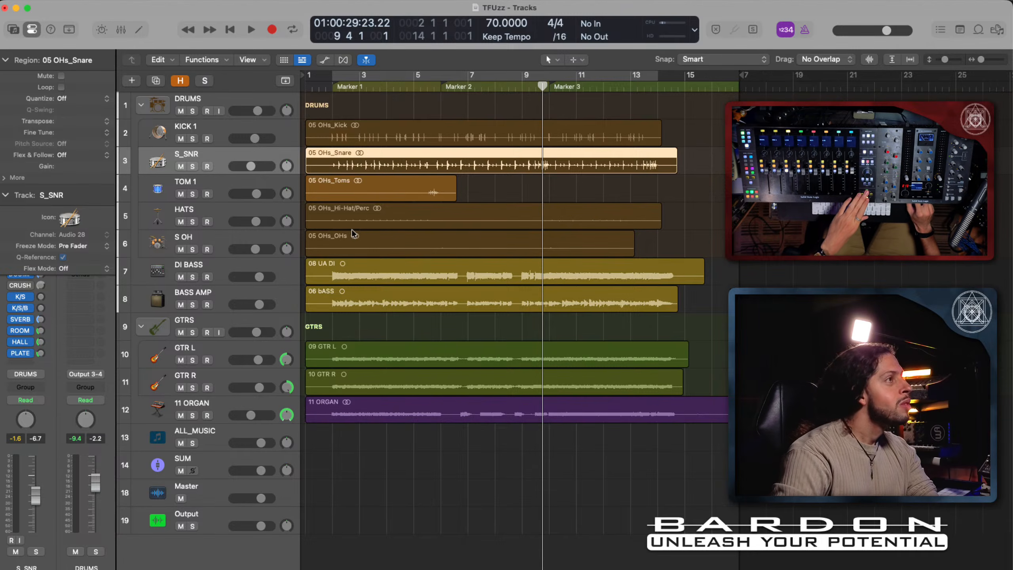
{"action": "left_click", "coordinate": [224, 244]}
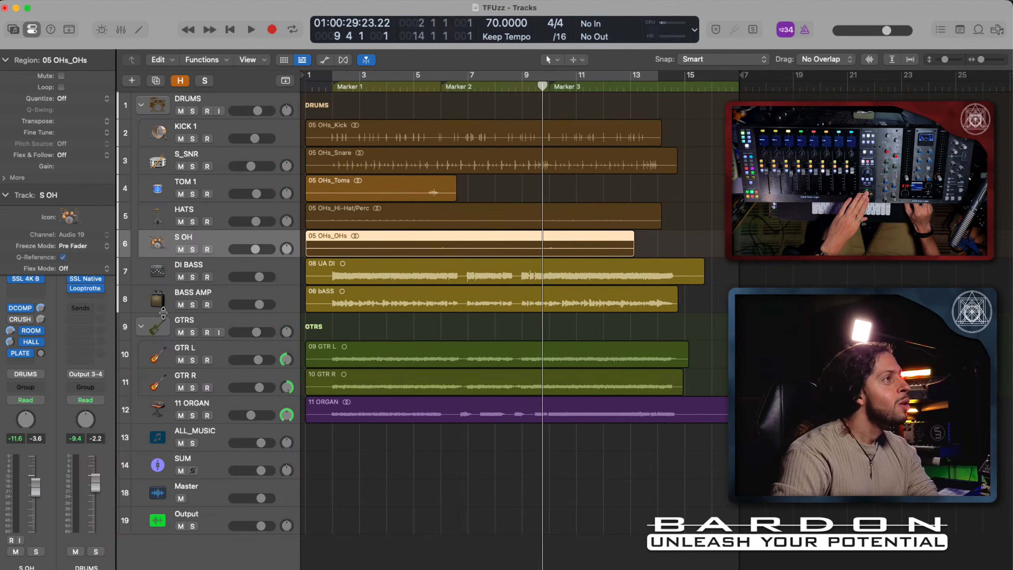
Step: Adjust the ROOM send level on the S OH track while playing the passage from bar 9 beat 4
{"action": "left_click", "coordinate": [9, 332]}
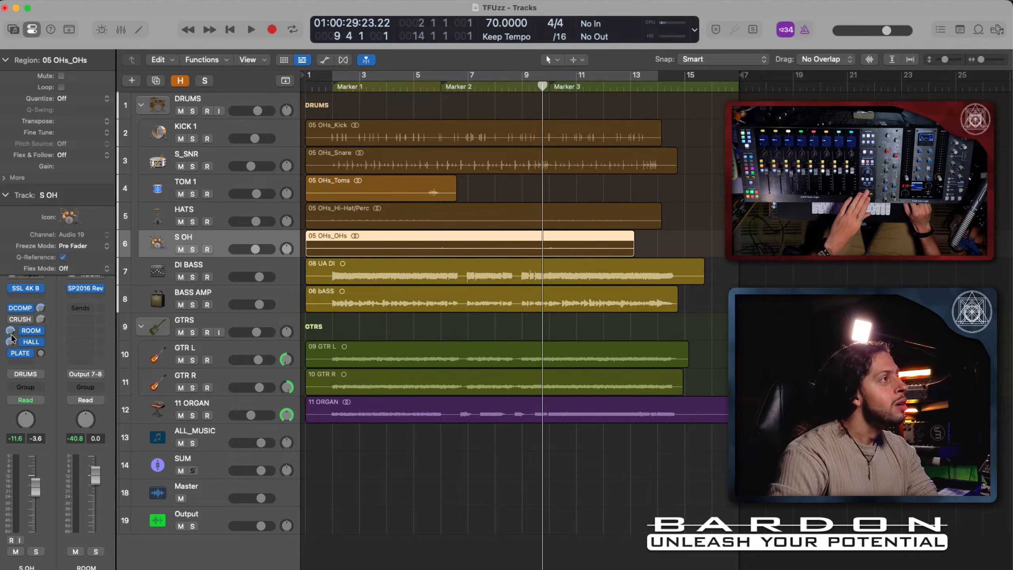
{"action": "key", "text": "space"}
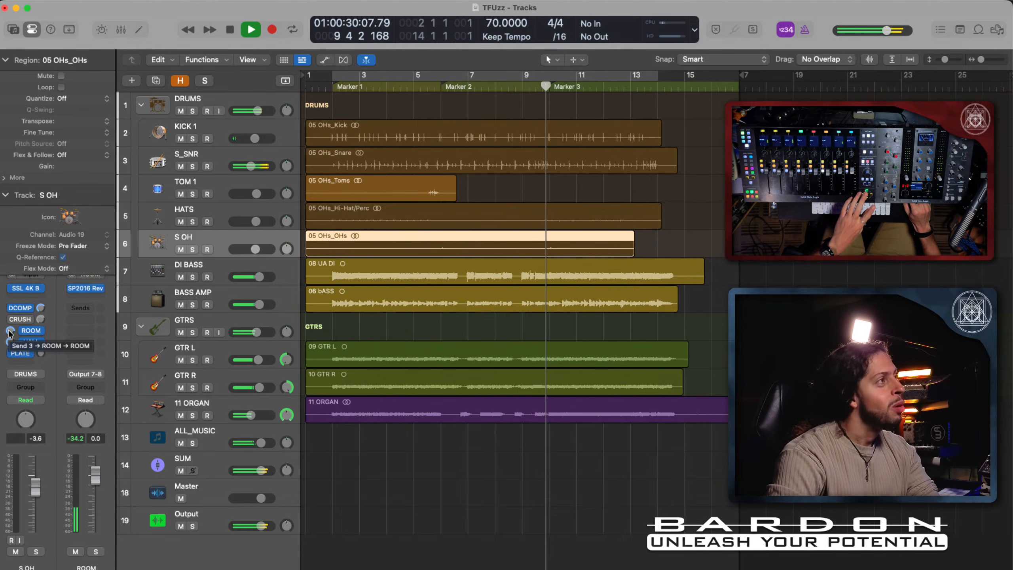
{"action": "left_click", "coordinate": [9, 331]}
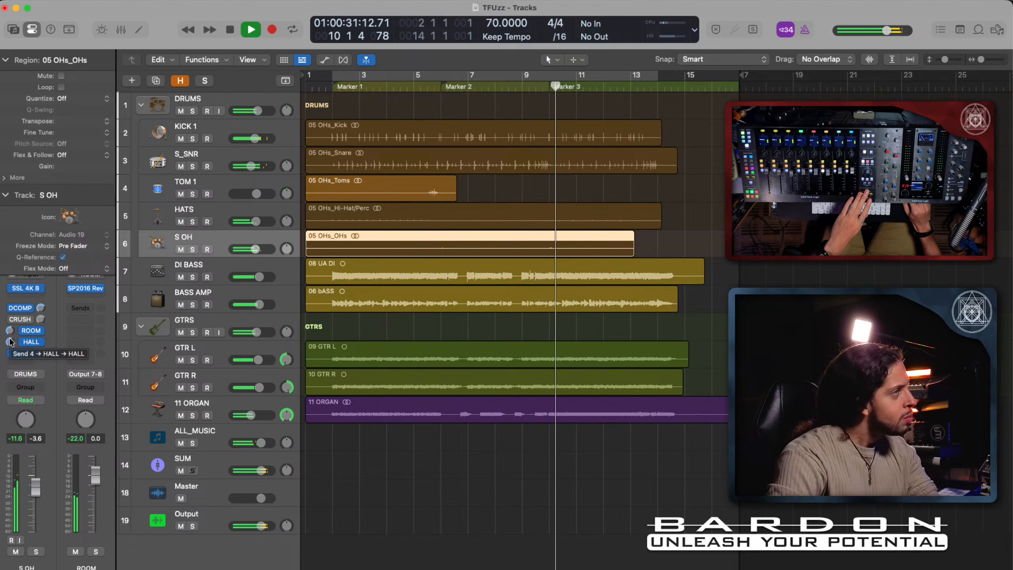
{"action": "key", "text": "space"}
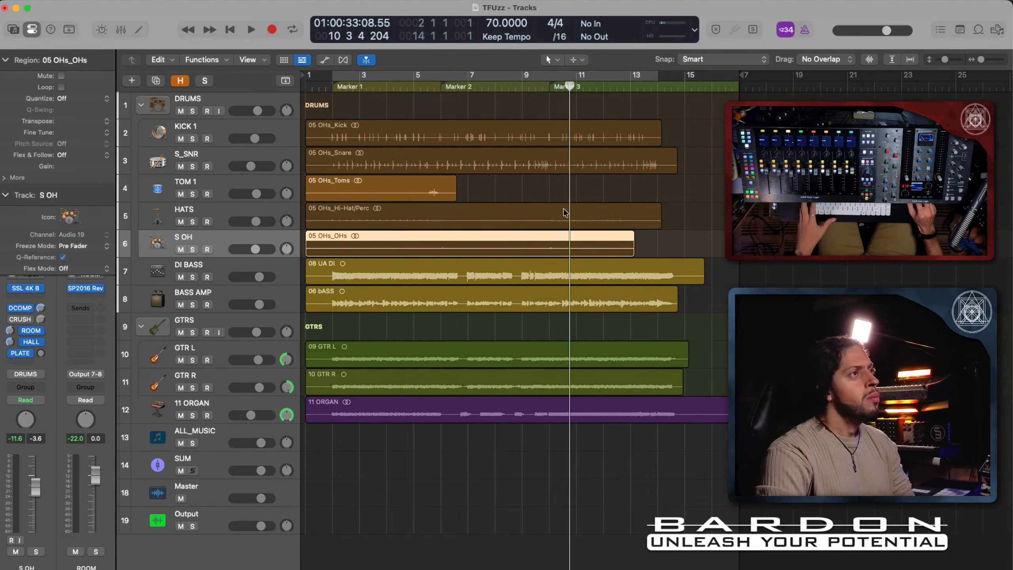
Step: Replay the transition from Marker 2 into Marker 3 and lower the S OH track volume to -7.2
{"action": "left_click", "coordinate": [518, 86]}
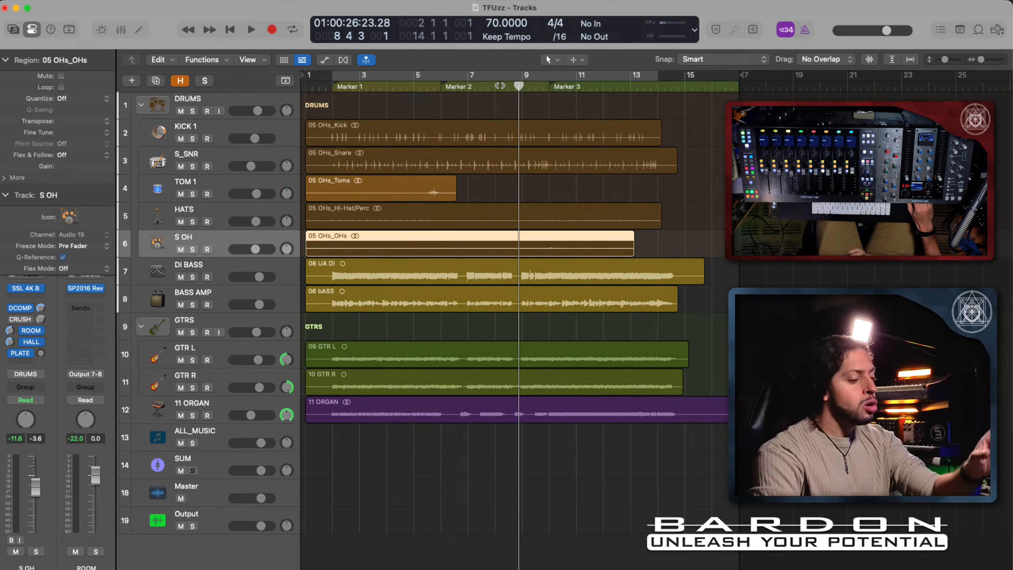
{"action": "left_click", "coordinate": [491, 87]}
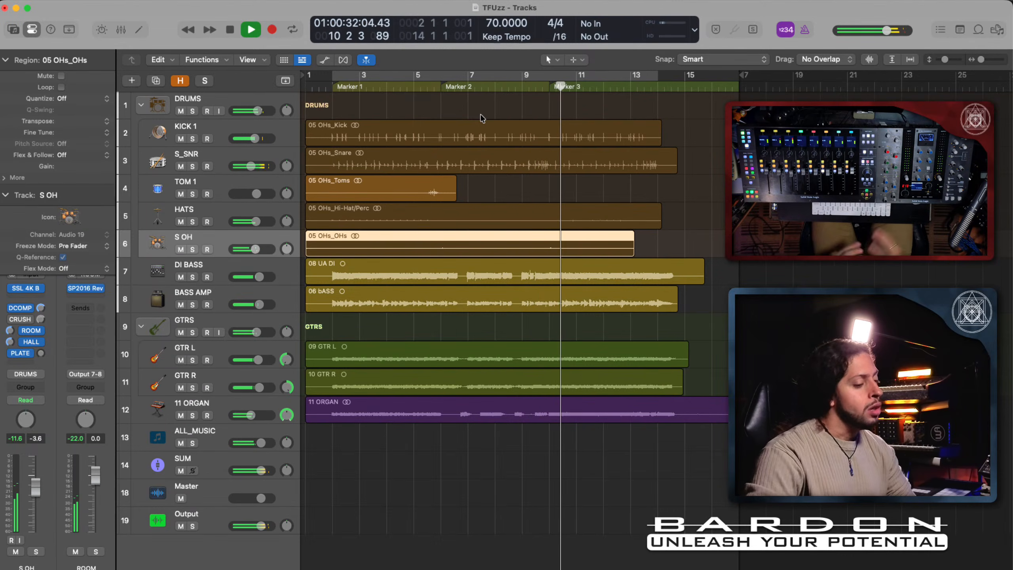
{"action": "key", "text": "comma"}
{"action": "key", "text": "comma"}
{"action": "key", "text": "comma"}
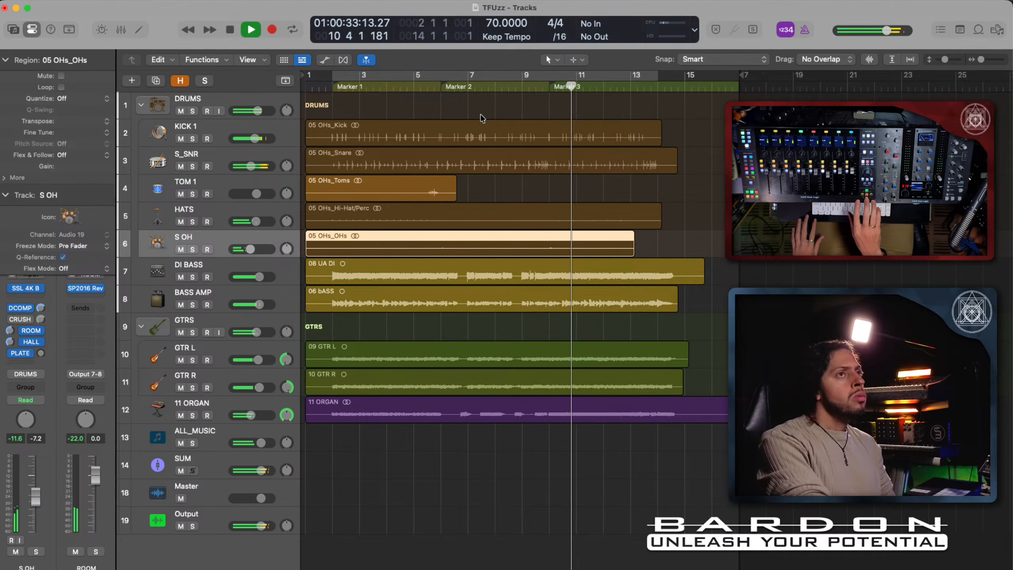
{"action": "key", "text": "space"}
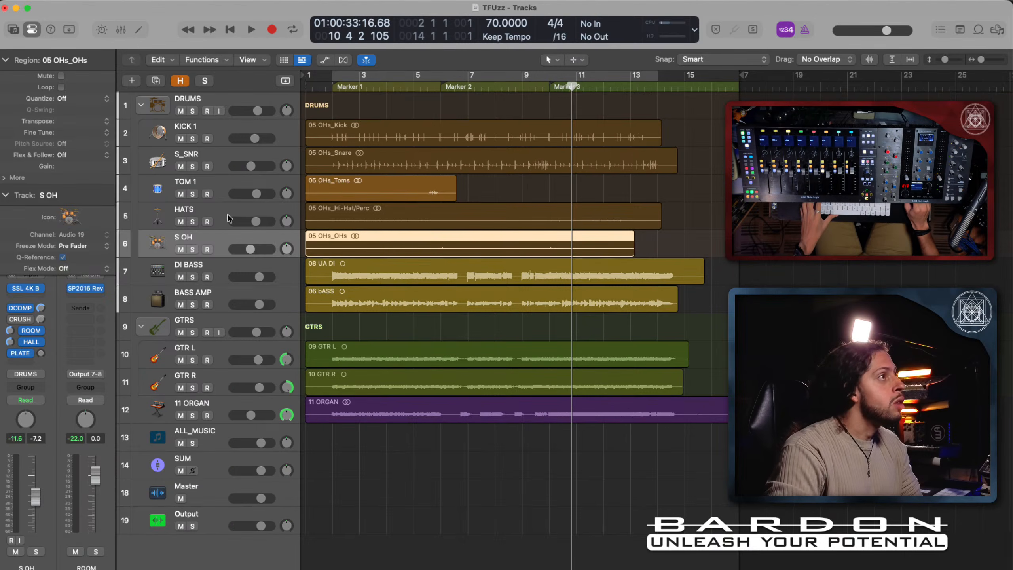
Step: Raise the ROOM send on the TOM 1 track while playing its tom fill from bar 5 beat 2
{"action": "left_click", "coordinate": [218, 210]}
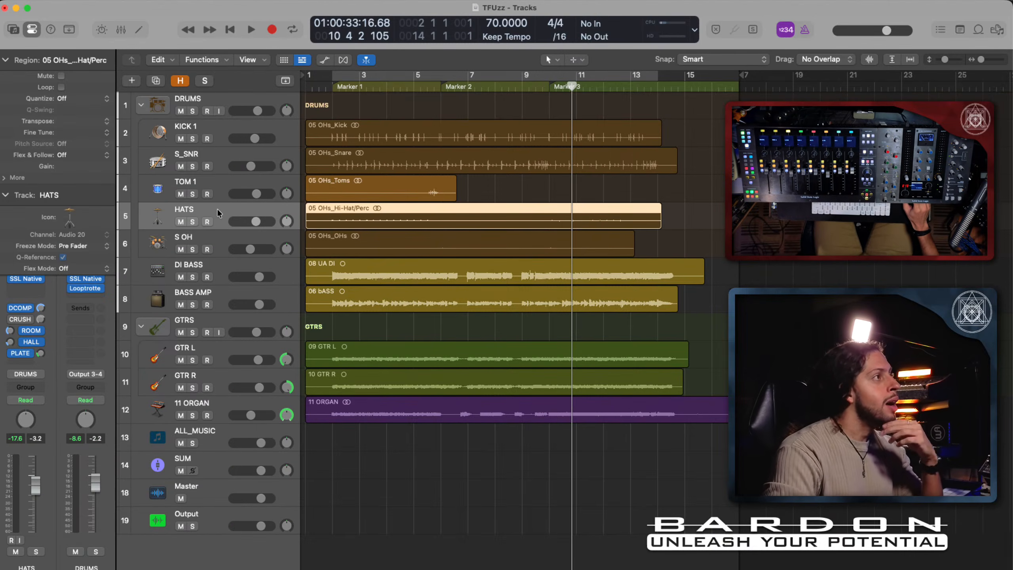
{"action": "left_click", "coordinate": [218, 177]}
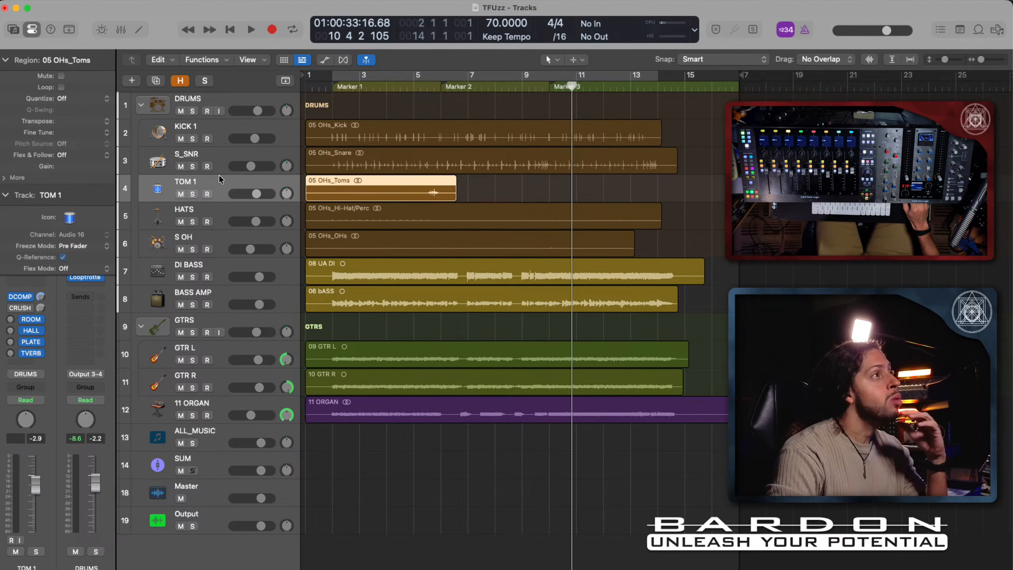
{"action": "left_click", "coordinate": [428, 87]}
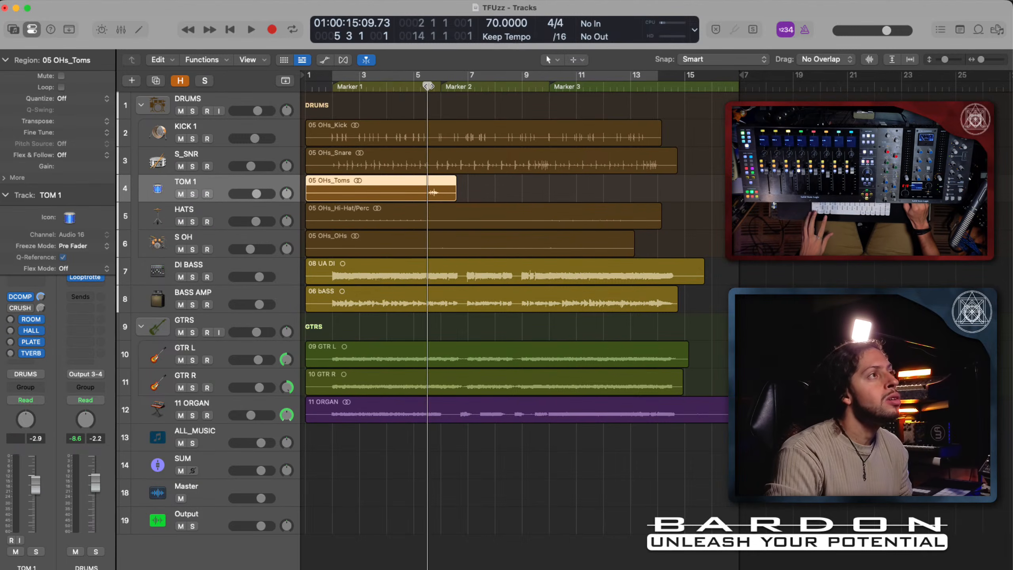
{"action": "left_click_drag", "start_coordinate": [427, 89], "coordinate": [420, 88]}
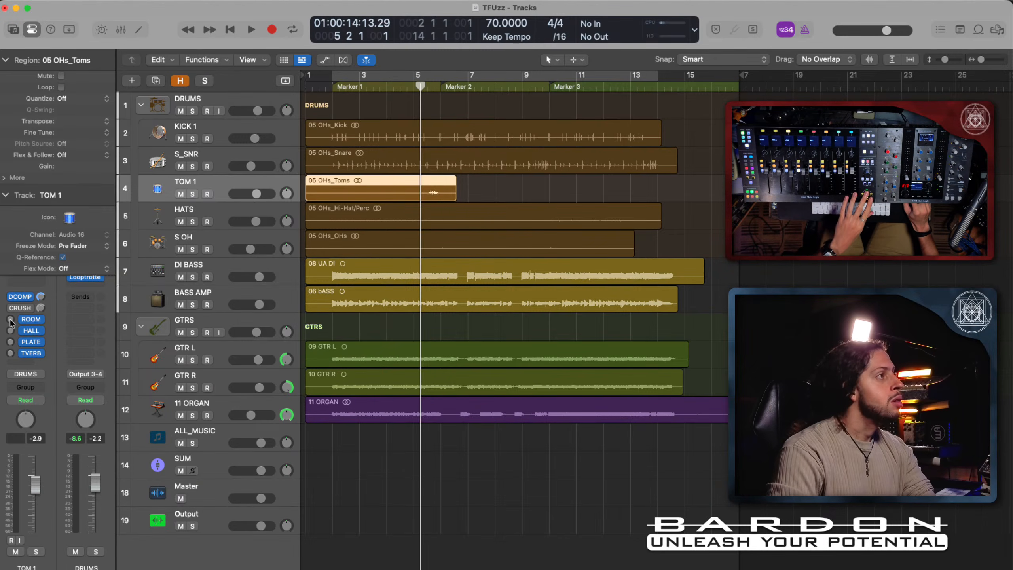
{"action": "key", "text": "space"}
{"action": "left_click_drag", "start_coordinate": [11, 320], "coordinate": [6, 256]}
{"action": "key", "text": "space"}
{"action": "key", "text": "space"}
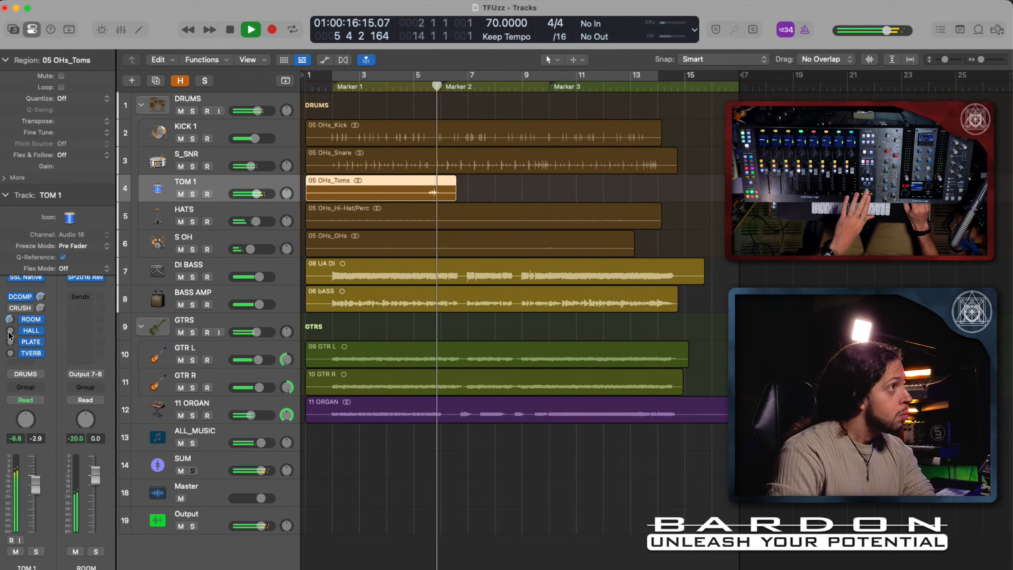
Step: Raise the HALL send on TOM 1 and replay the tom fill from bar 5 beat 2
{"action": "left_click_drag", "start_coordinate": [11, 330], "coordinate": [9, 319]}
{"action": "key", "text": "space"}
{"action": "key", "text": "space"}
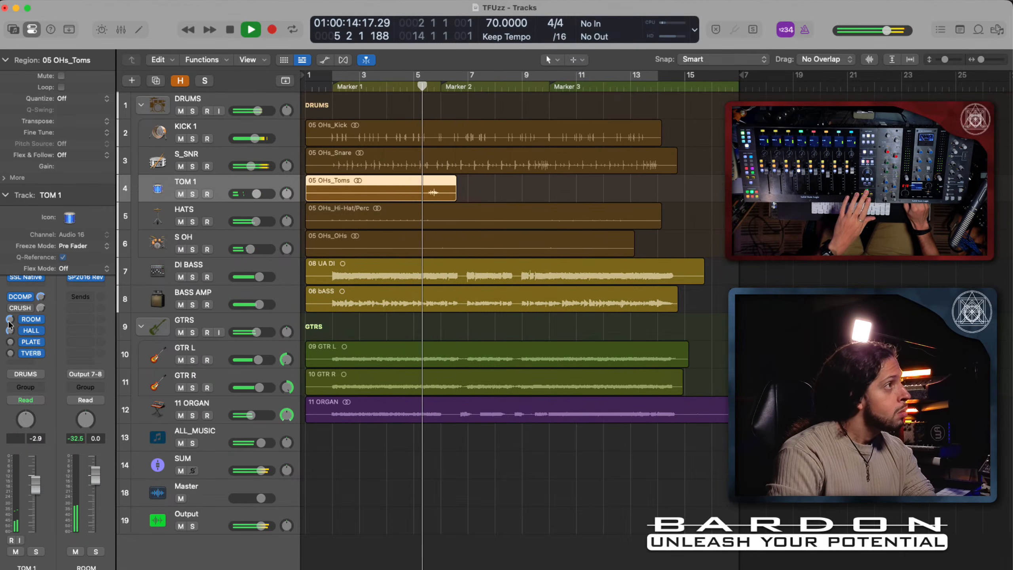
Step: Set the TVERB send on TOM 1 to -12.0 while replaying the tom fill into Marker 2
{"action": "left_click_drag", "start_coordinate": [9, 354], "coordinate": [4, 311]}
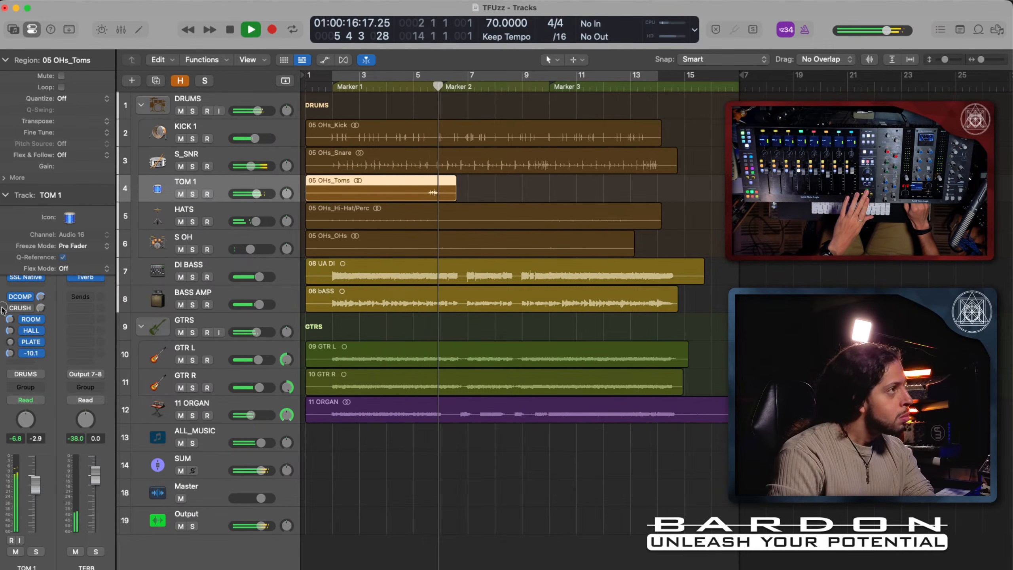
{"action": "left_click", "coordinate": [10, 353]}
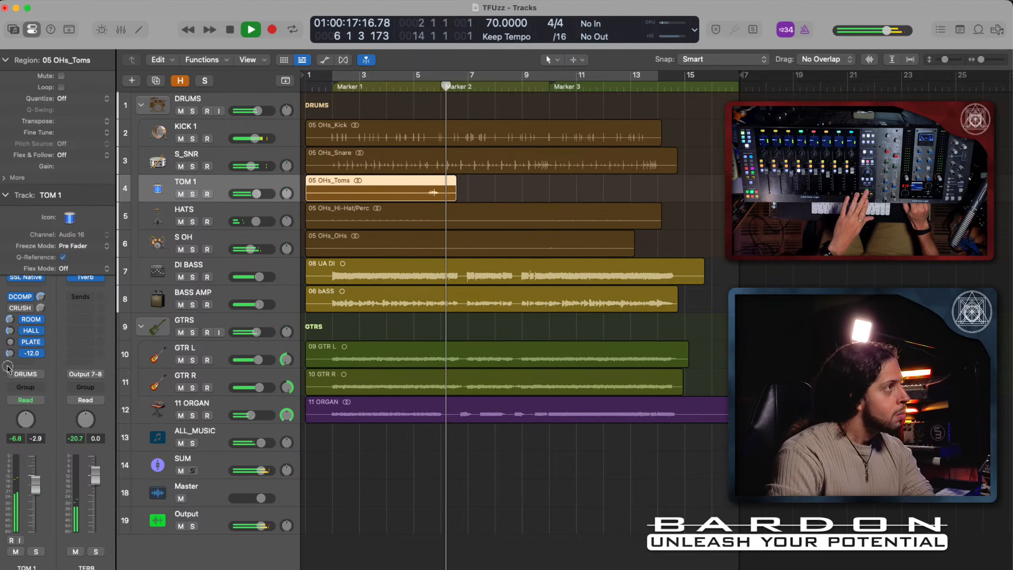
{"action": "key", "text": "comma"}
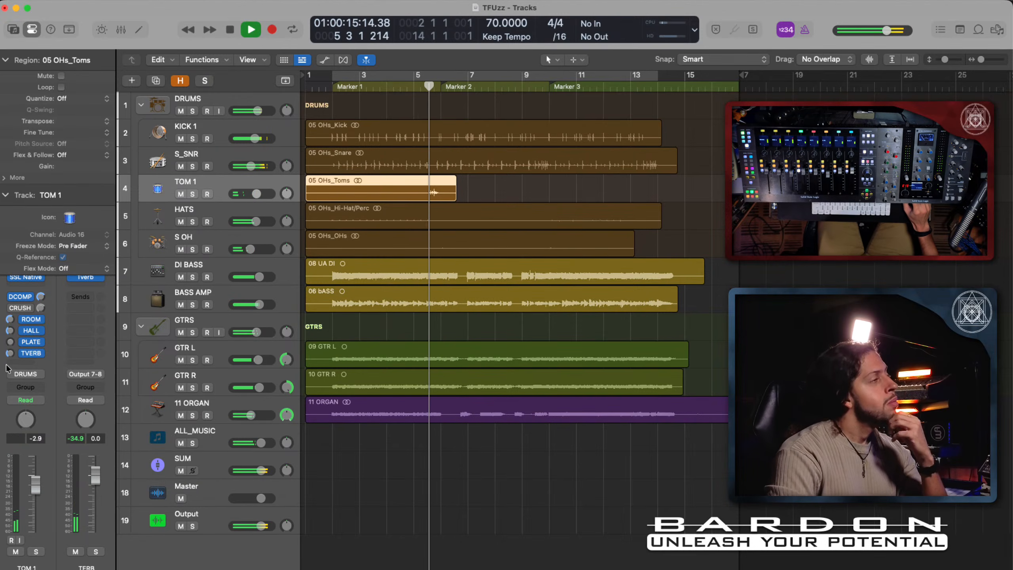
{"action": "key", "text": "space"}
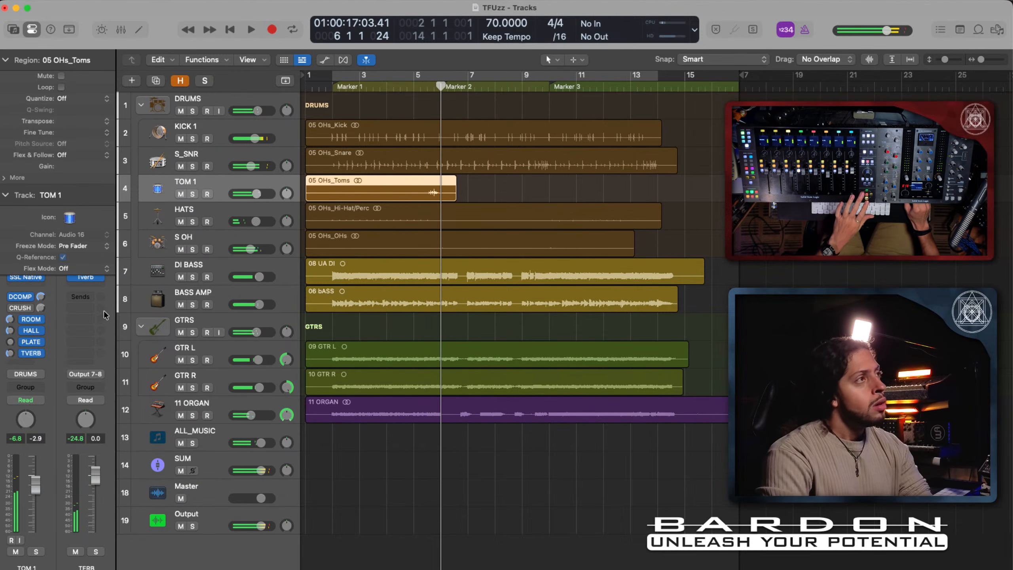
Step: Audition the tom reverb in context by playing from the middle of Marker 1 into Marker 2
{"action": "left_click", "coordinate": [400, 88]}
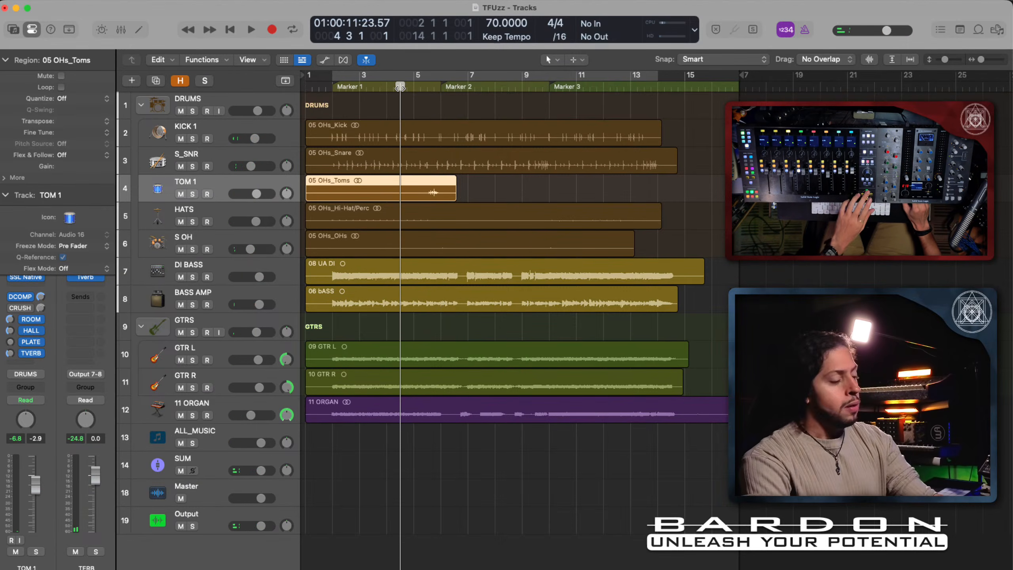
{"action": "key", "text": "space"}
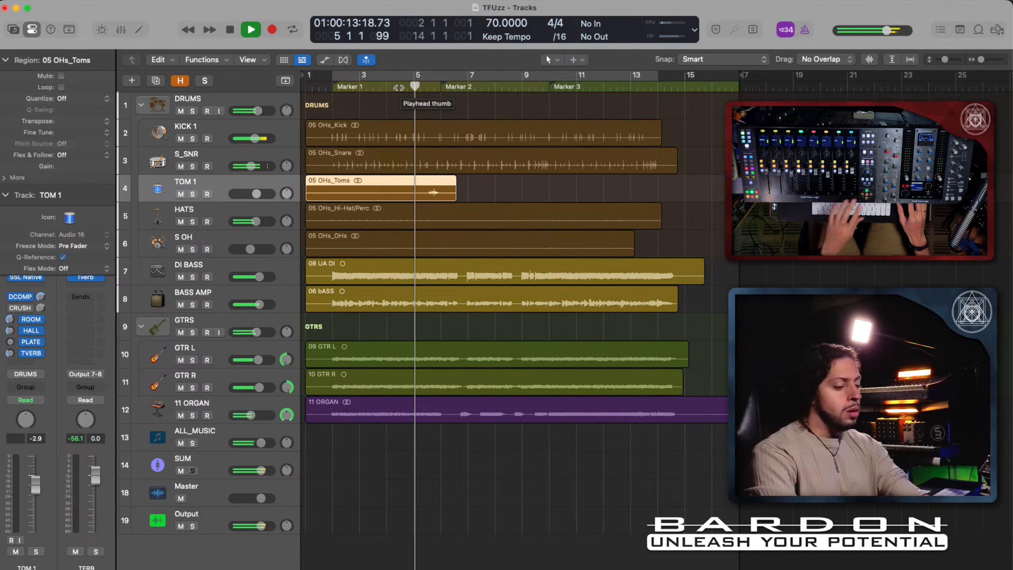
{"action": "left_click", "coordinate": [375, 88]}
{"action": "key", "text": "space"}
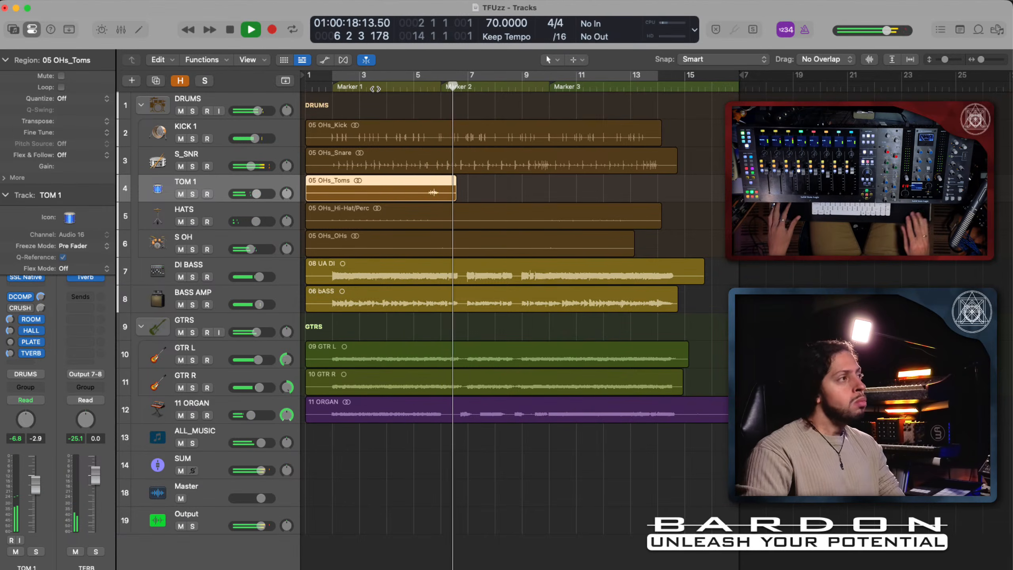
{"action": "key", "text": "space"}
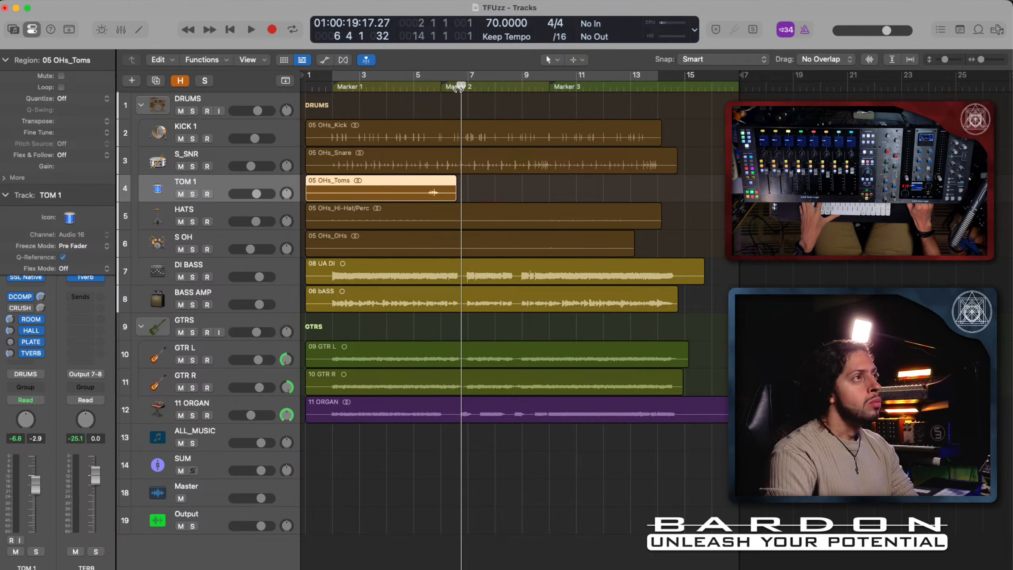
Step: Play the transition into Marker 3 from bar 9 beat 3, then return the playhead there
{"action": "left_click_drag", "start_coordinate": [459, 89], "coordinate": [535, 91]}
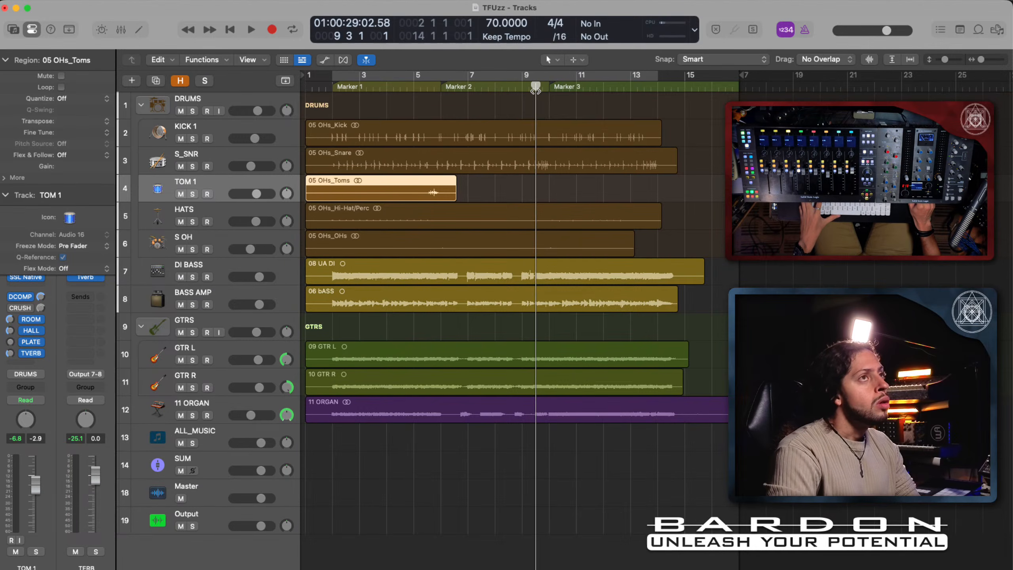
{"action": "key", "text": "space"}
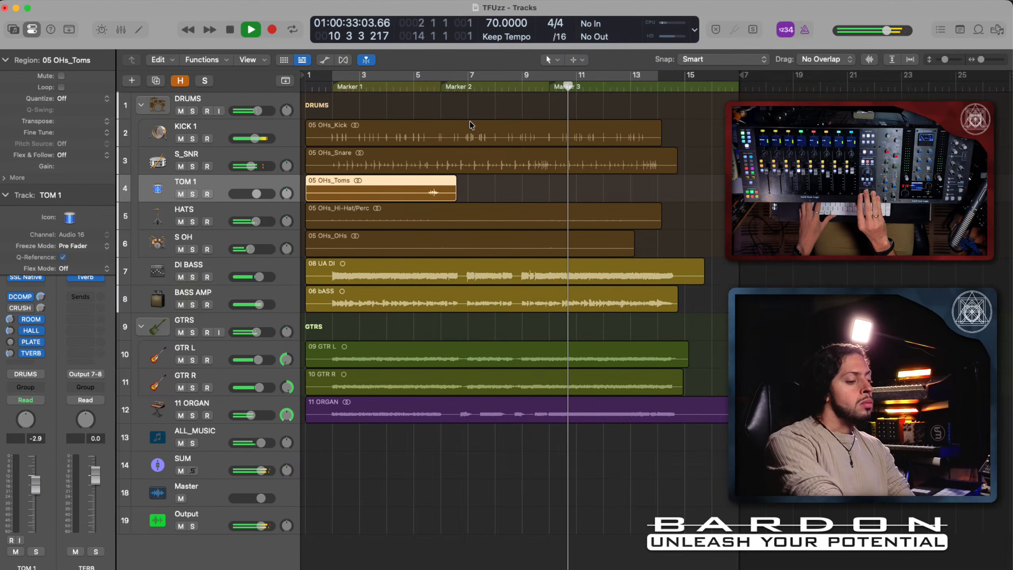
{"action": "key", "text": "space"}
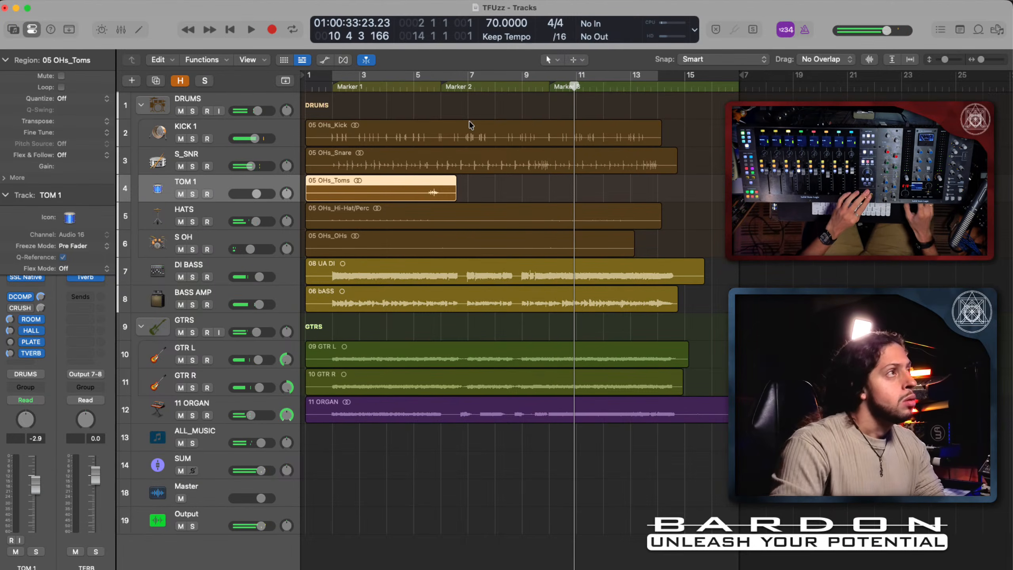
{"action": "left_click", "coordinate": [536, 86]}
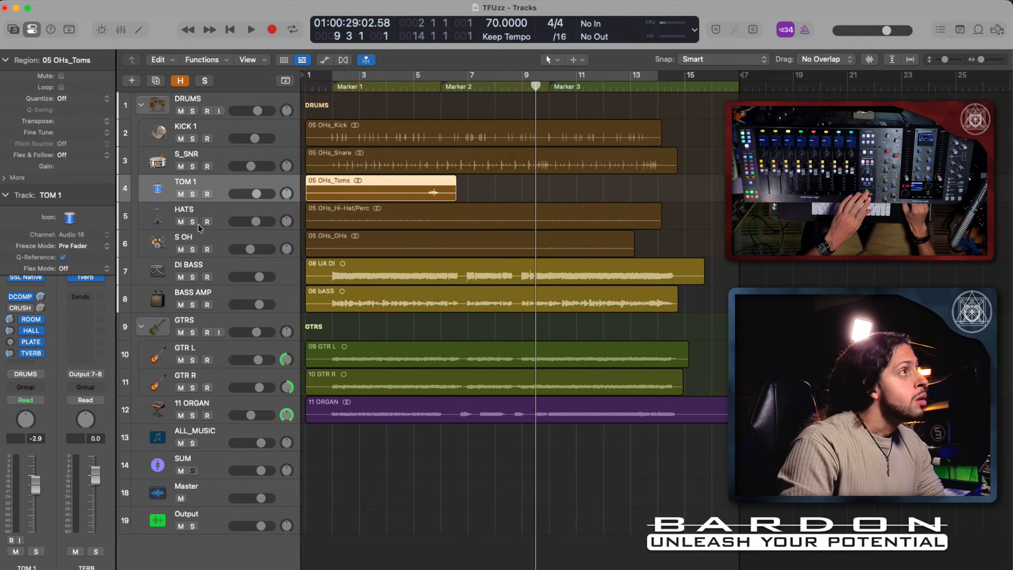
Step: Open the SSL 4K B channel strip on S OH and adjust its low-mid EQ band during playback into Marker 3
{"action": "left_click", "coordinate": [222, 239]}
{"action": "left_click", "coordinate": [24, 282]}
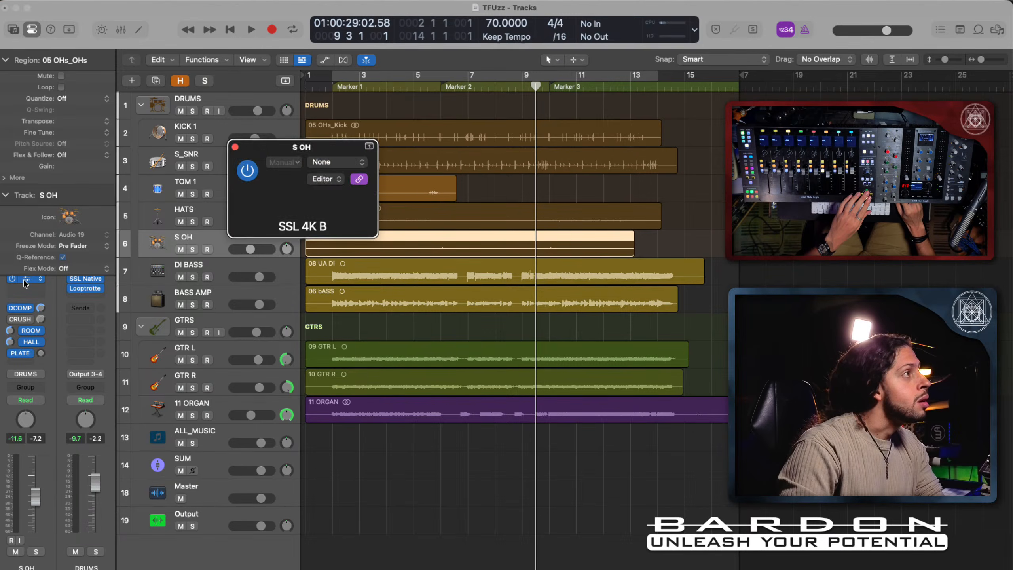
{"action": "left_click_drag", "start_coordinate": [452, 160], "coordinate": [525, 87]}
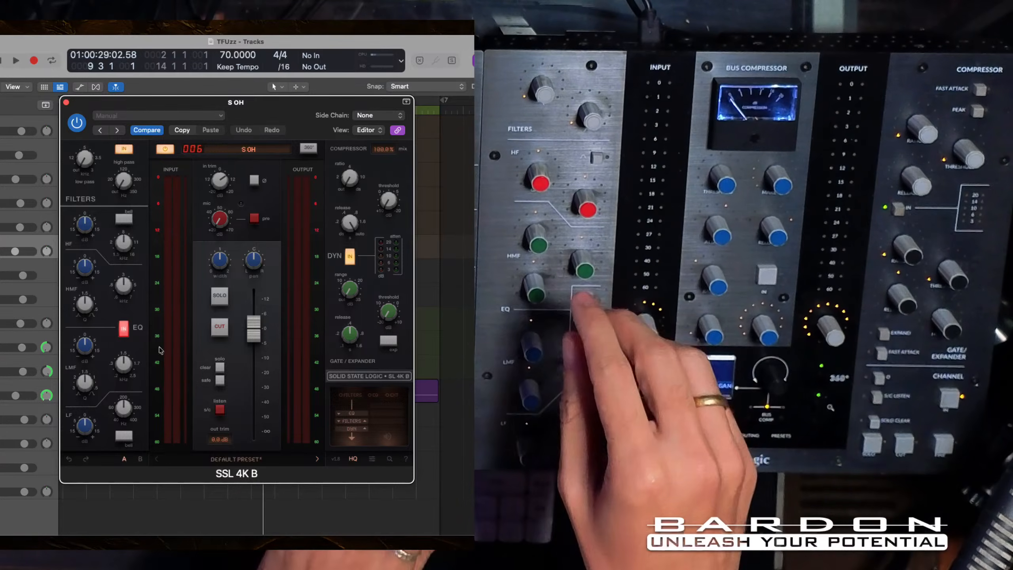
{"action": "key", "text": "space"}
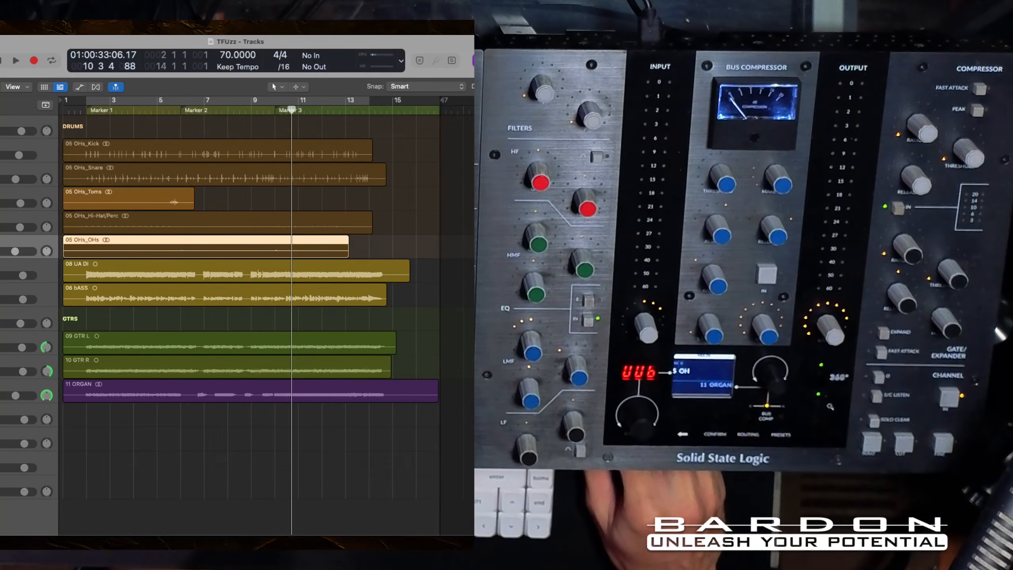
{"action": "key", "text": "v"}
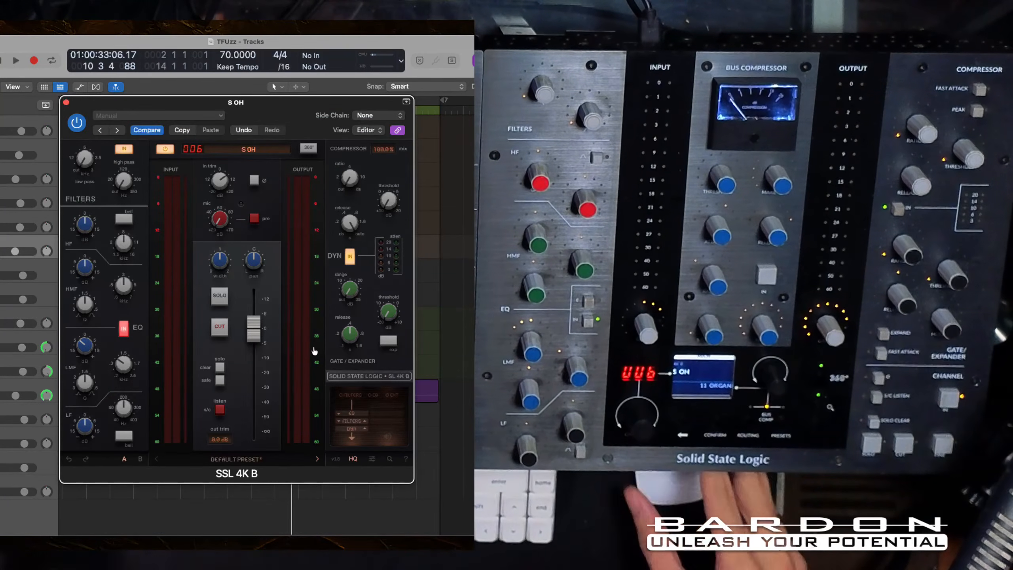
Step: Audition S OH briefly, move the SSL 4K B window below the drum tracks, and place the playhead at bar 9 beat 4
{"action": "mouse_move", "coordinate": [246, 352]}
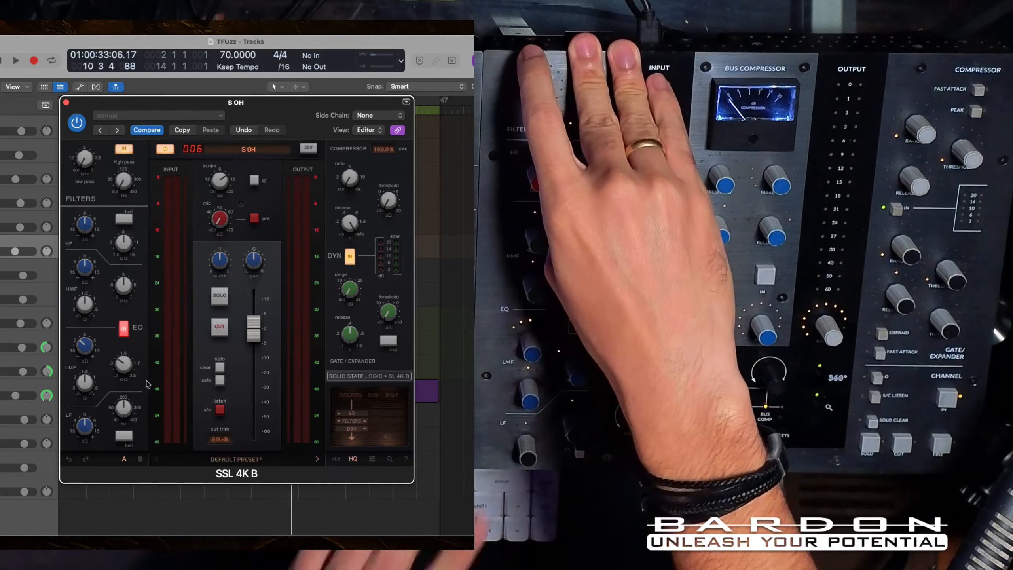
{"action": "key", "text": "space"}
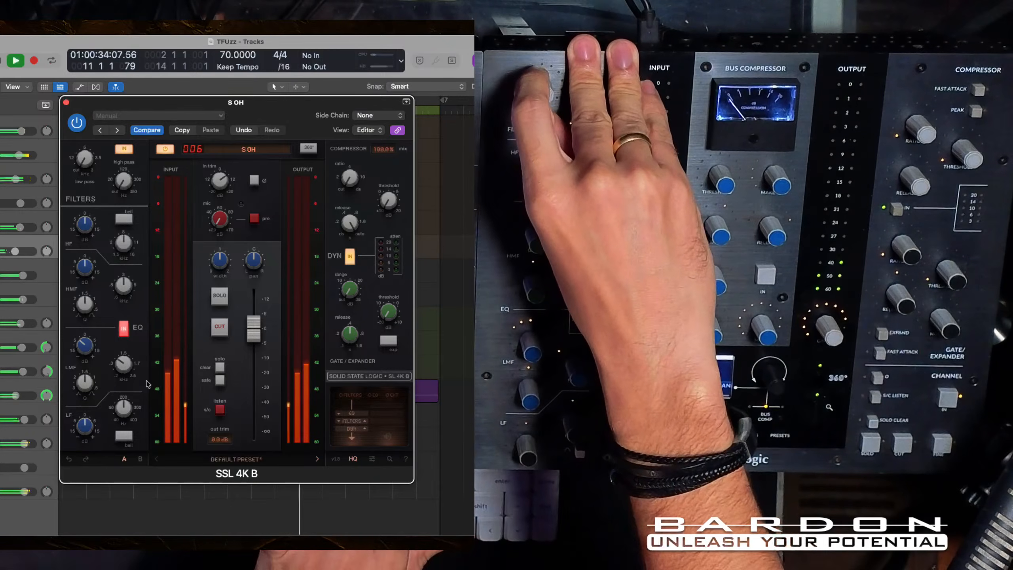
{"action": "key", "text": "space"}
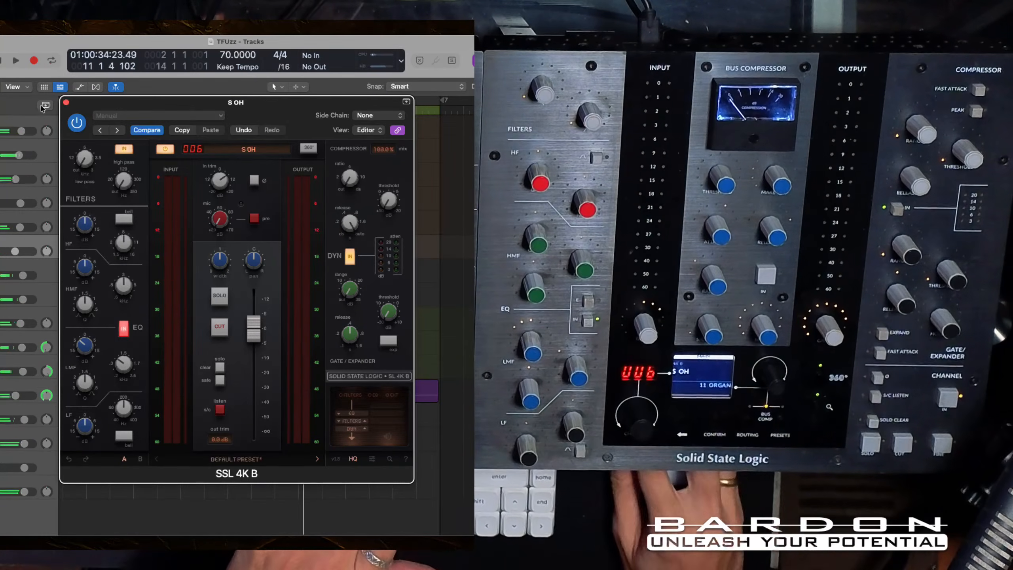
{"action": "left_click_drag", "start_coordinate": [95, 104], "coordinate": [86, 237]}
{"action": "left_click_drag", "start_coordinate": [168, 235], "coordinate": [151, 282]}
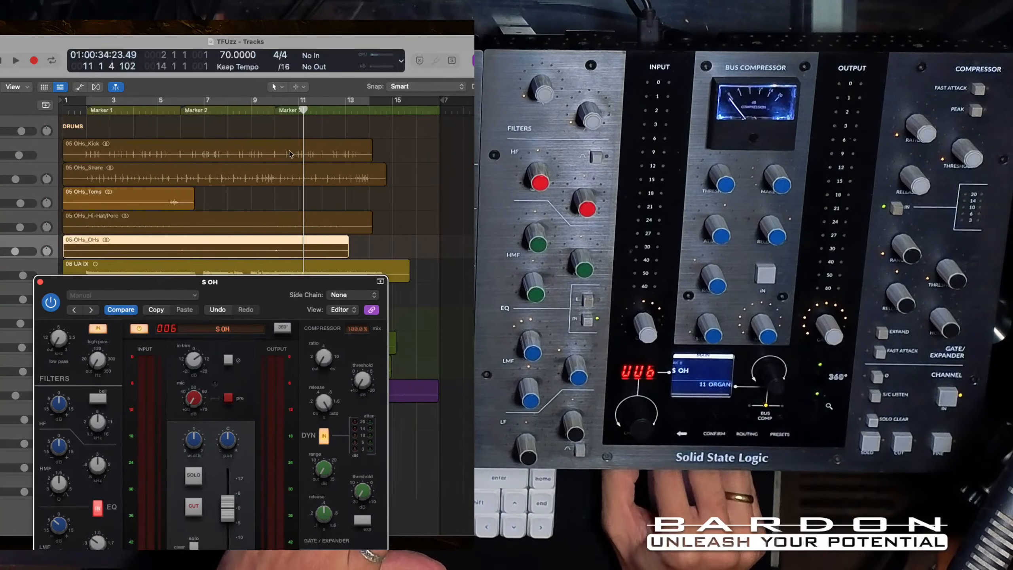
{"action": "left_click", "coordinate": [271, 111]}
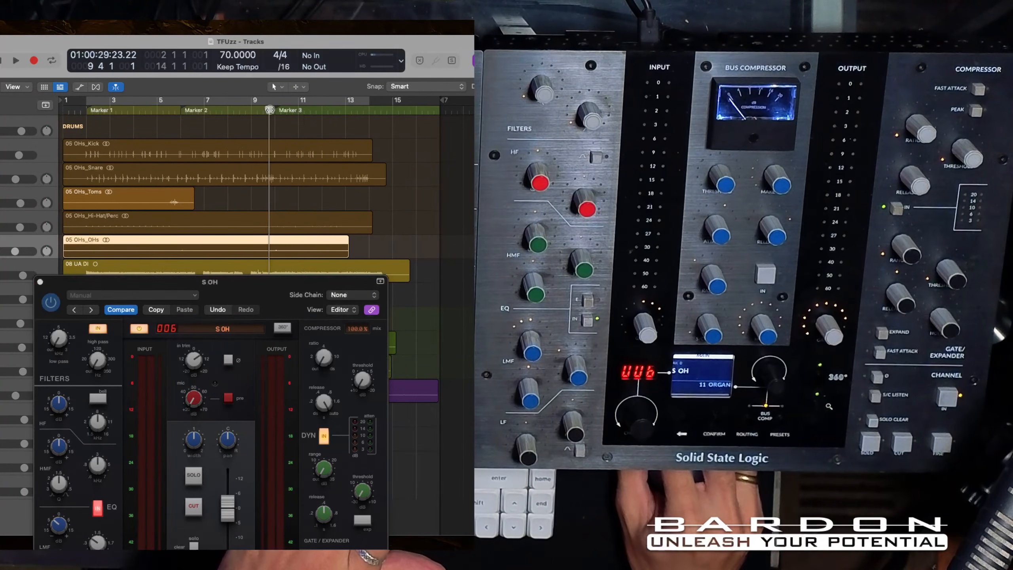
Step: Move the S OH SSL 4K B window up into full view and play the transition into Marker 3 from bar 9 beat 4
{"action": "left_click_drag", "start_coordinate": [223, 287], "coordinate": [248, 115]}
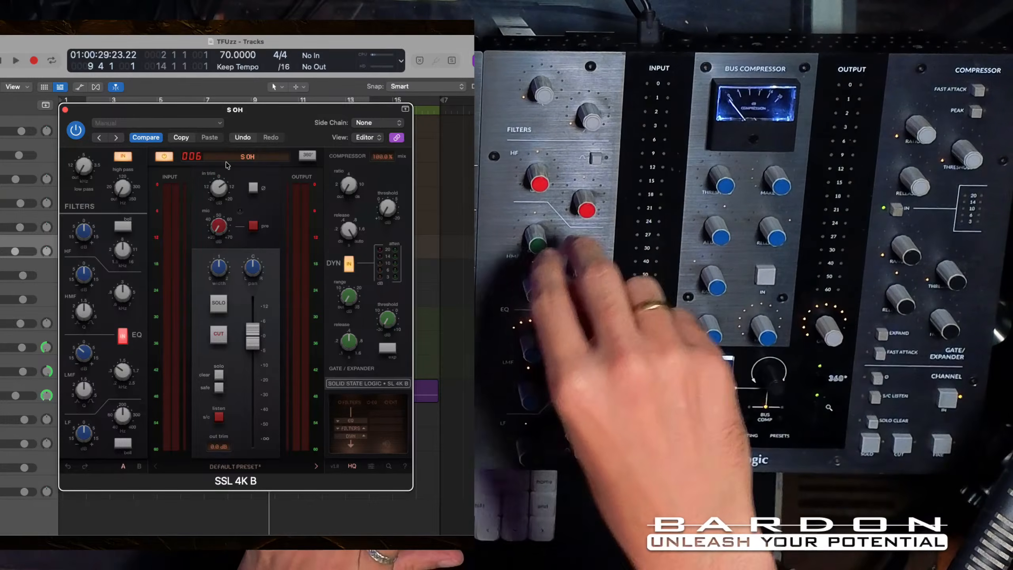
{"action": "key", "text": "space"}
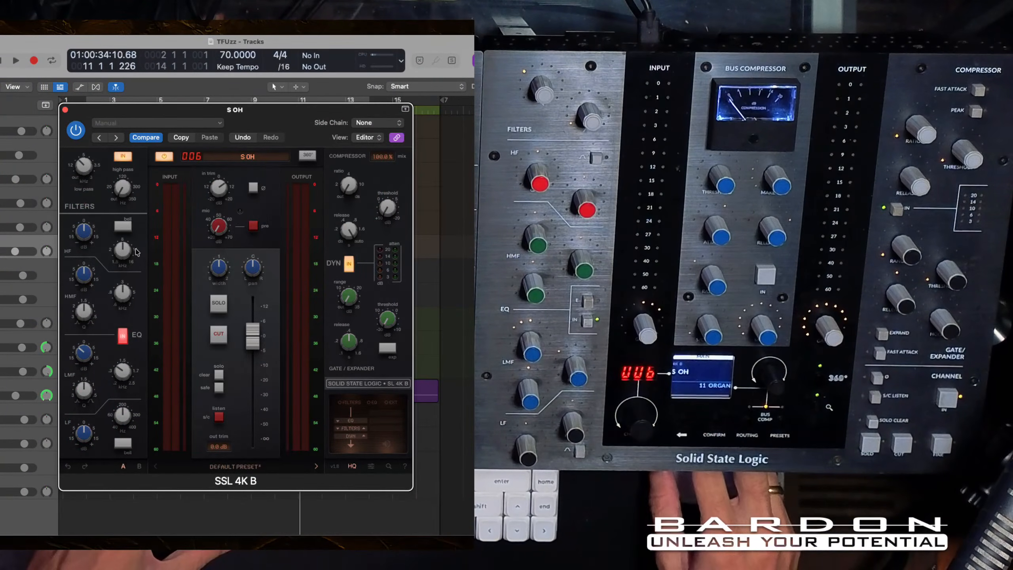
{"action": "mouse_move", "coordinate": [133, 248]}
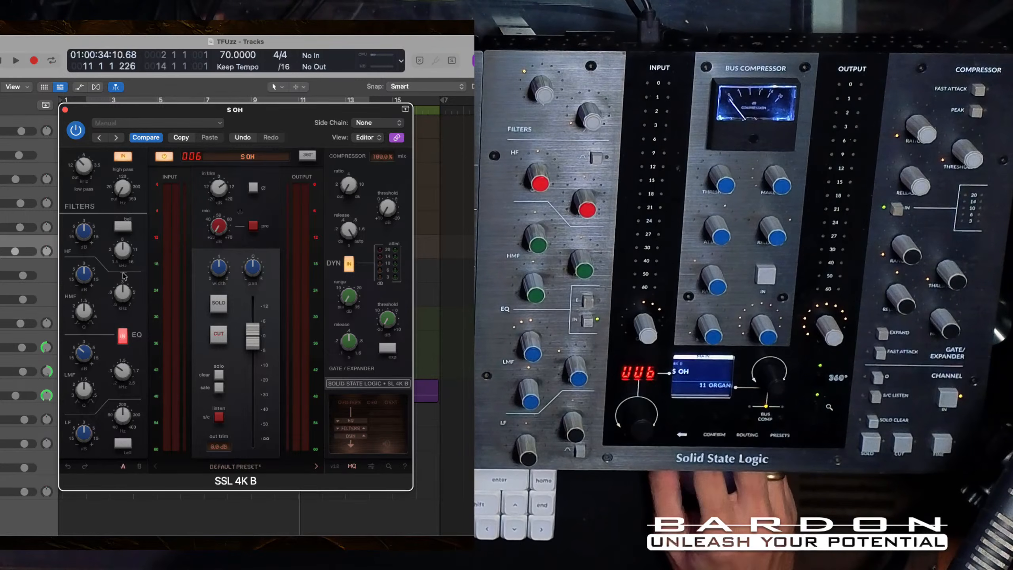
{"action": "mouse_move", "coordinate": [120, 290]}
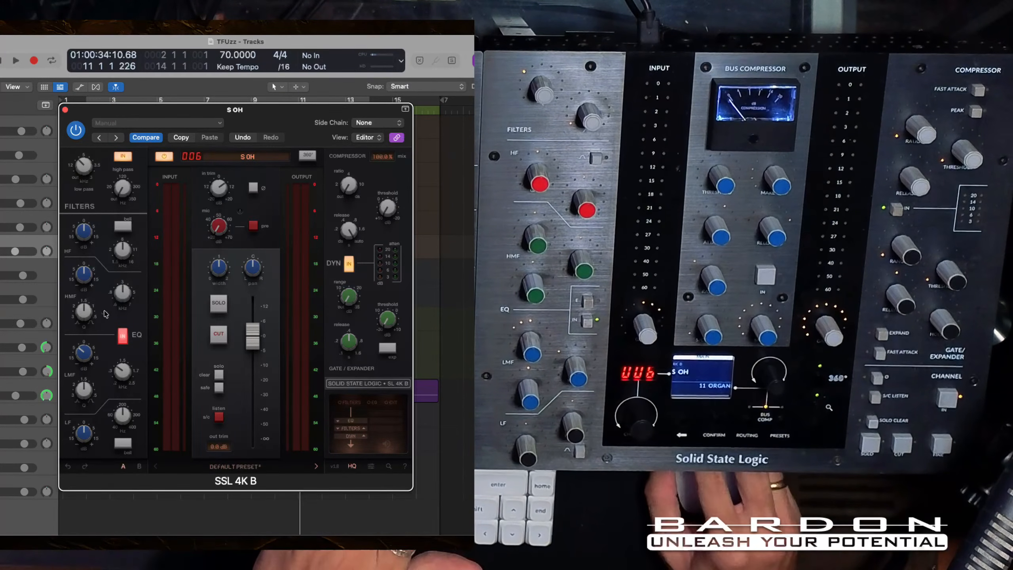
Step: Adjust the HMF band's Q on the S OH channel strip and audition it briefly from bar 11
{"action": "left_click_drag", "start_coordinate": [76, 326], "coordinate": [73, 332]}
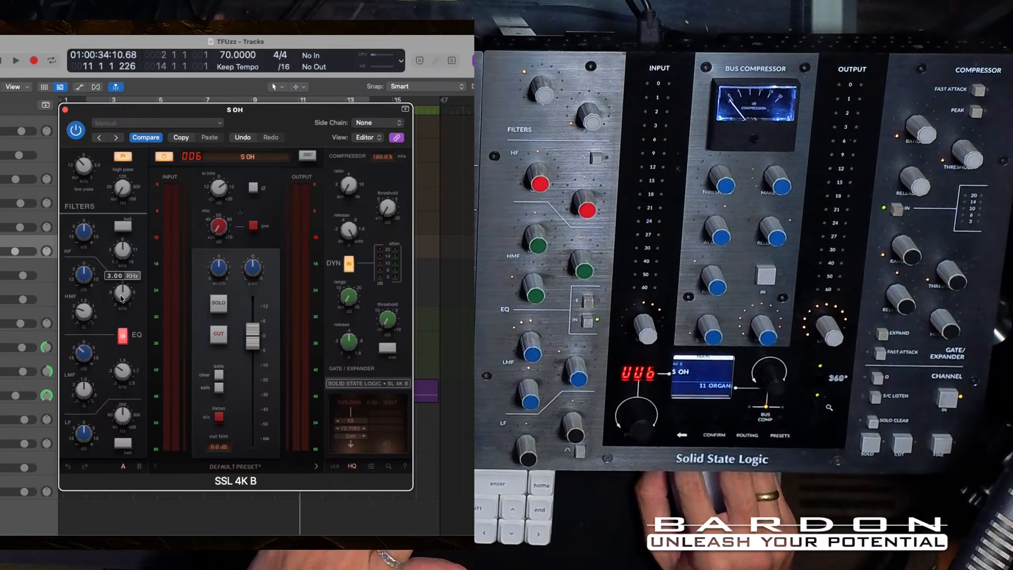
{"action": "mouse_move", "coordinate": [78, 312]}
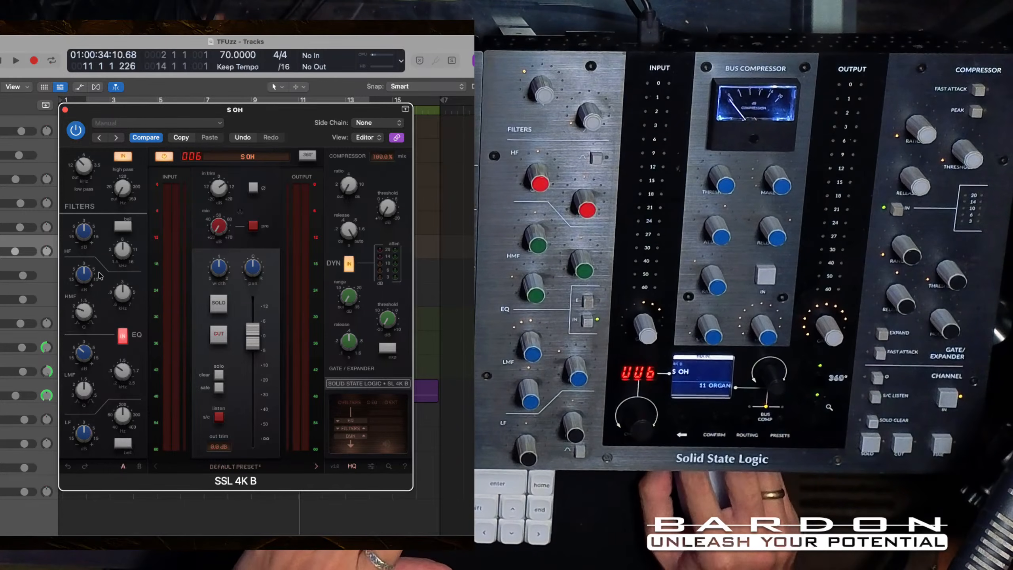
{"action": "mouse_move", "coordinate": [85, 274]}
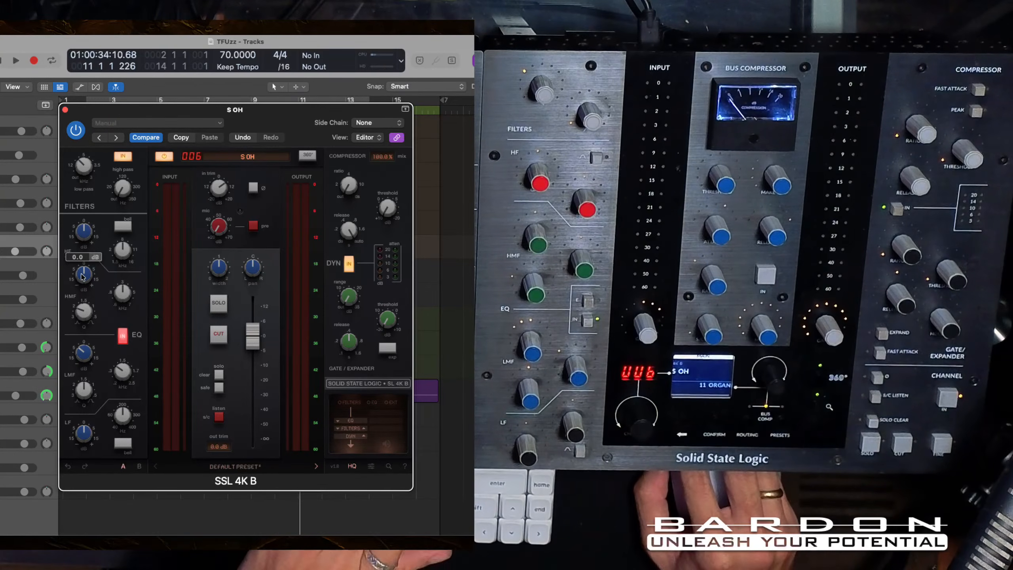
{"action": "key", "text": "space"}
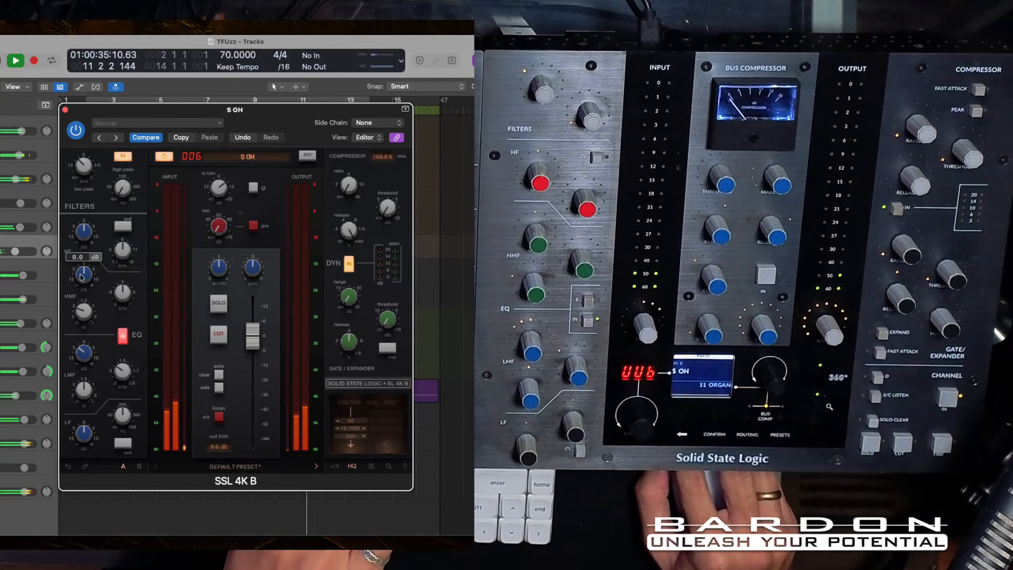
{"action": "key", "text": "space"}
Step: Return the playhead to bar 9 beat 3 and restart playback with the S OH channel strip open again
{"action": "left_click", "coordinate": [65, 110]}
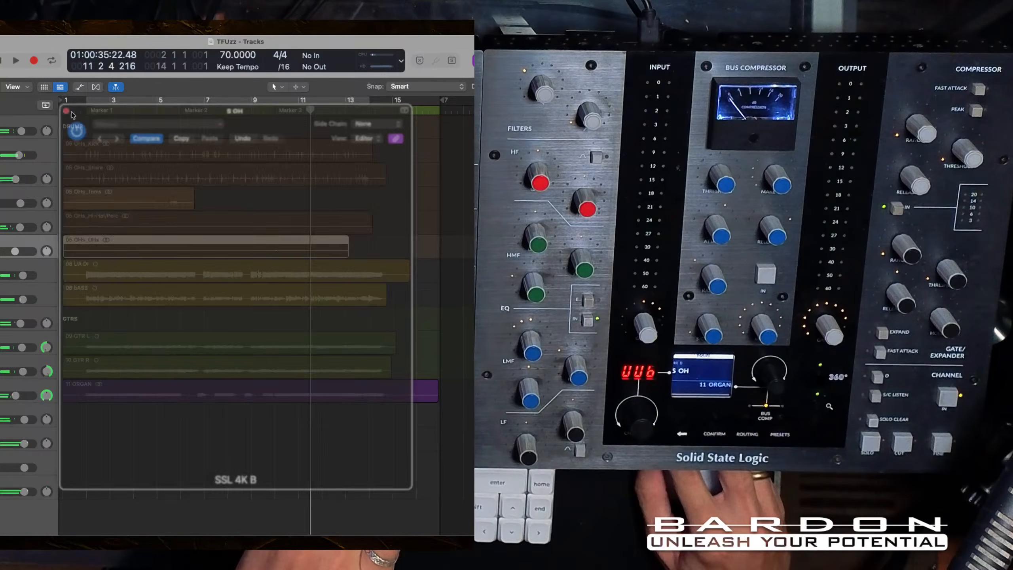
{"action": "left_click", "coordinate": [290, 110]}
{"action": "left_click_drag", "start_coordinate": [290, 110], "coordinate": [262, 109]}
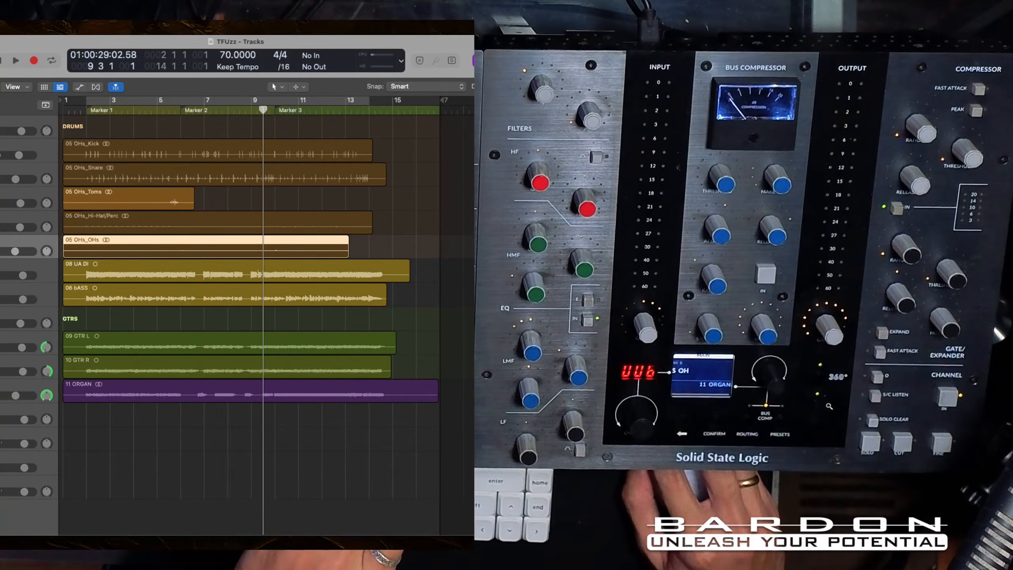
{"action": "left_click", "coordinate": [1, 255]}
{"action": "key", "text": "space"}
Step: Sweep the HMF frequency upward on S OH during playback with the band boosted, then cut the HMF gain to -3.6 dB
{"action": "mouse_move", "coordinate": [82, 280]}
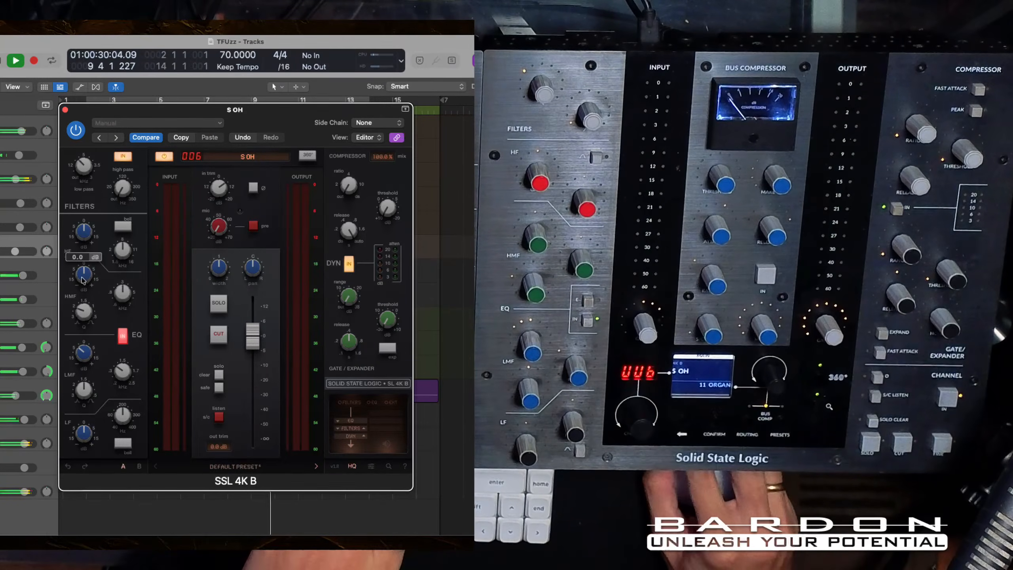
{"action": "mouse_move", "coordinate": [125, 300]}
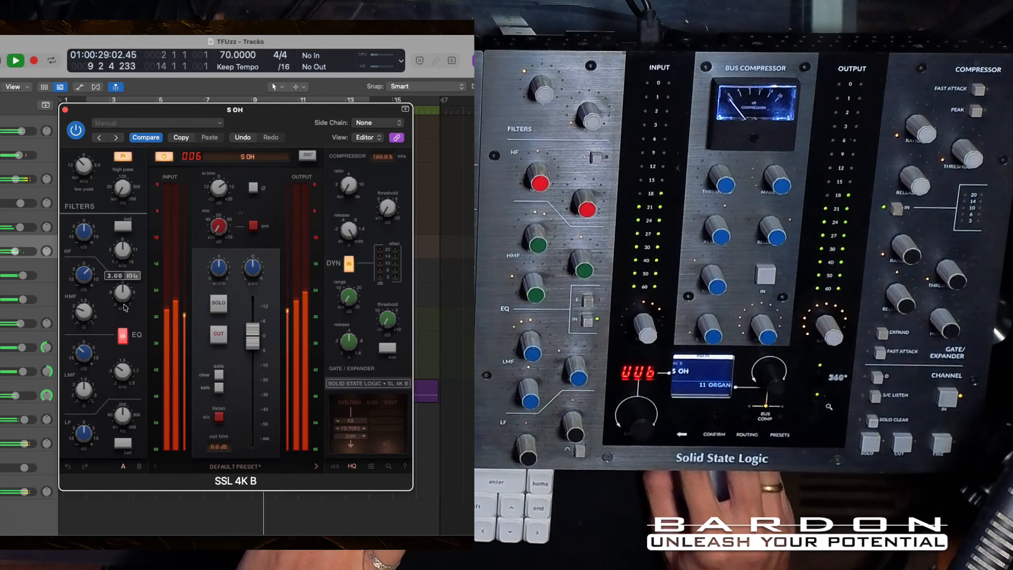
{"action": "left_click_drag", "start_coordinate": [124, 299], "coordinate": [108, 275]}
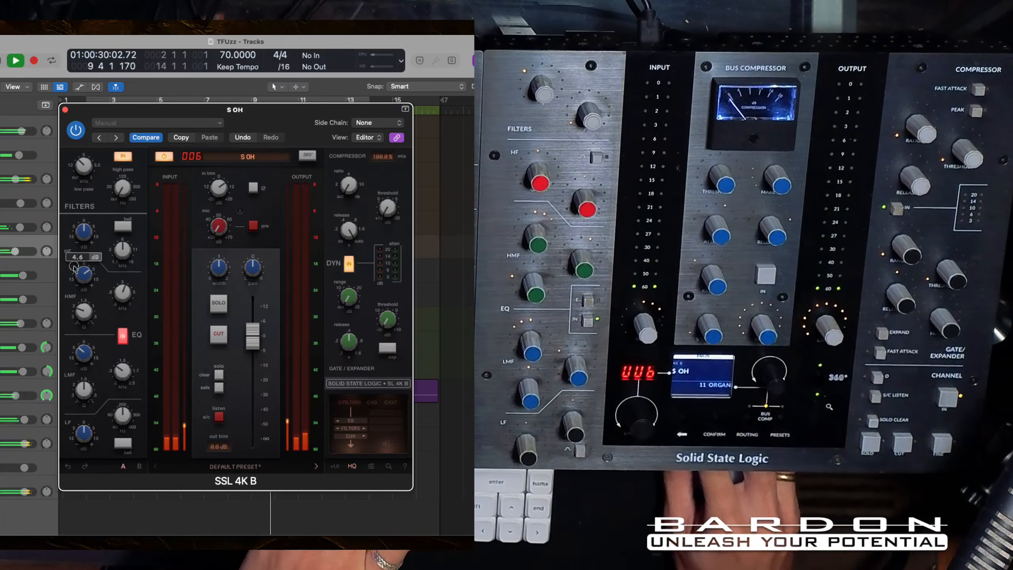
{"action": "mouse_move", "coordinate": [120, 297]}
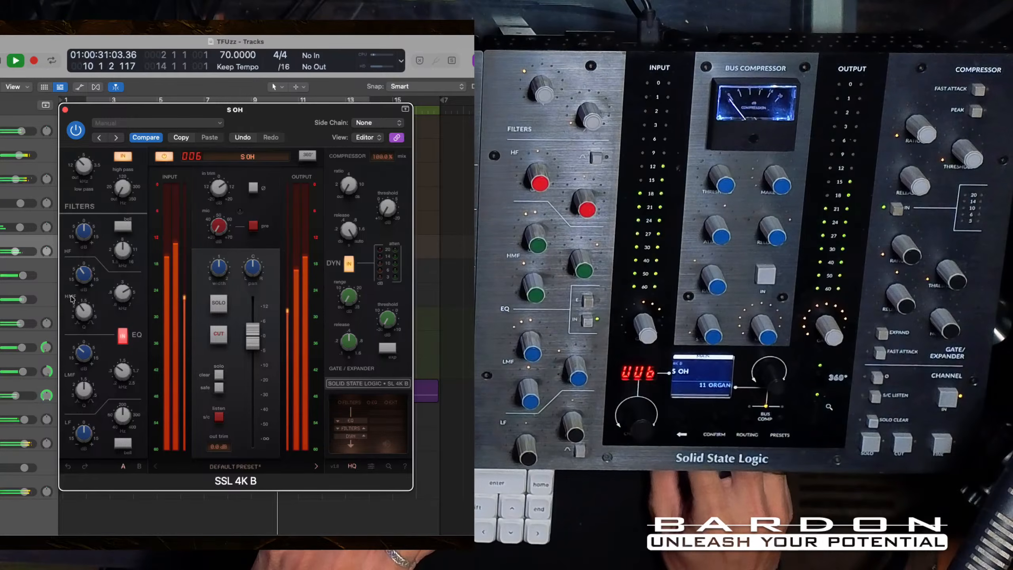
{"action": "mouse_move", "coordinate": [84, 280]}
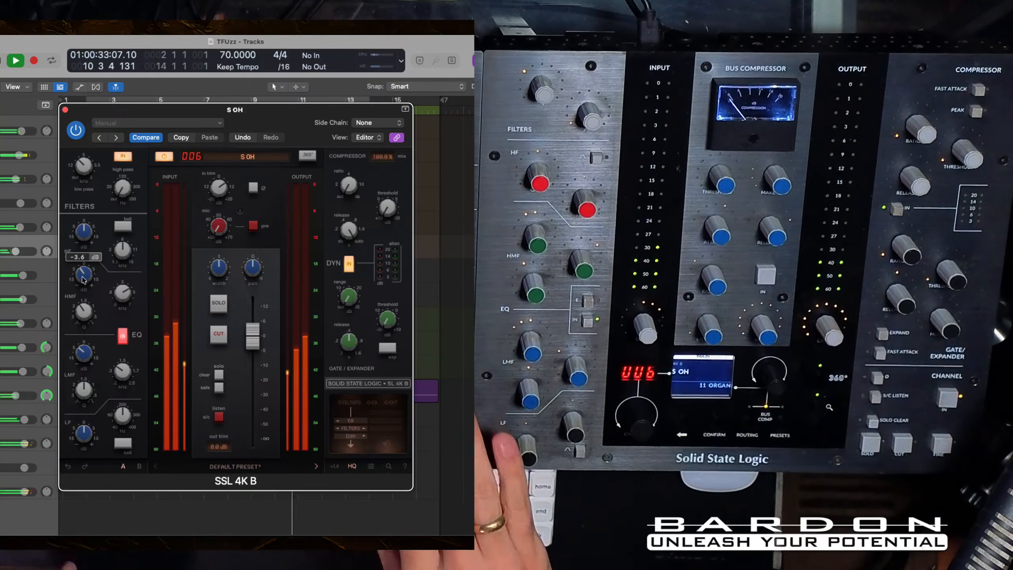
{"action": "key", "text": "space"}
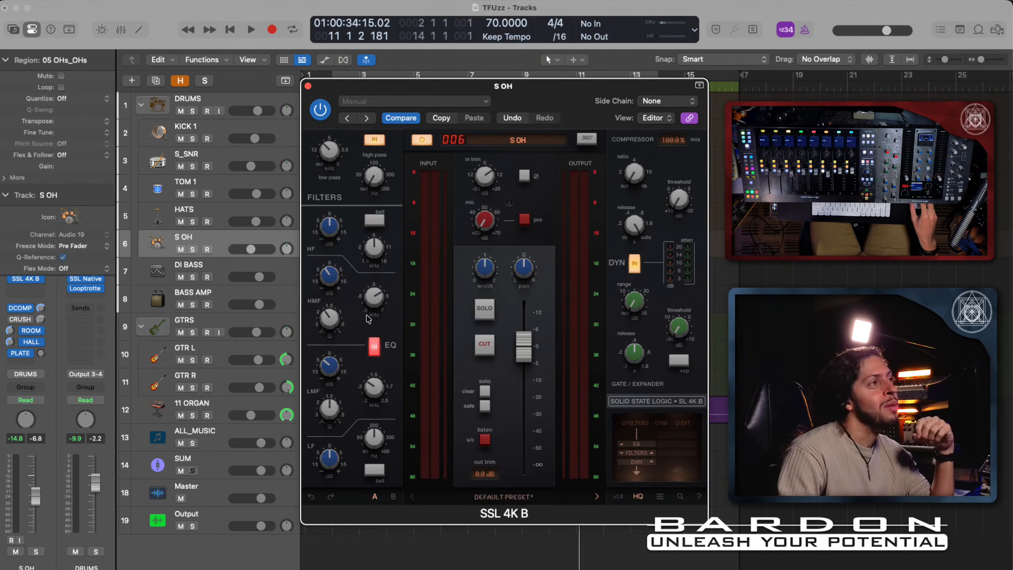
{"action": "mouse_move", "coordinate": [323, 292]}
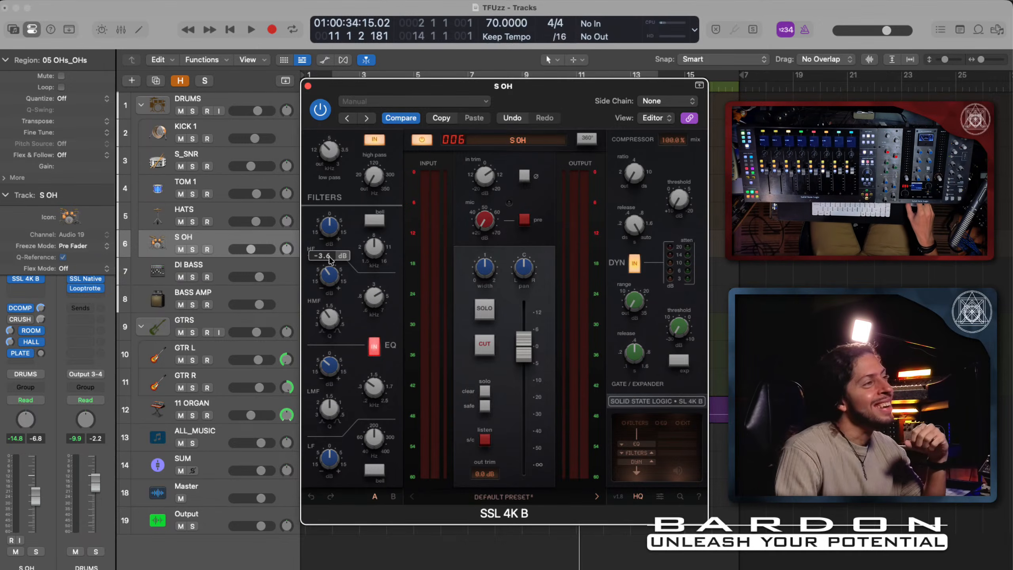
{"action": "mouse_move", "coordinate": [368, 248]}
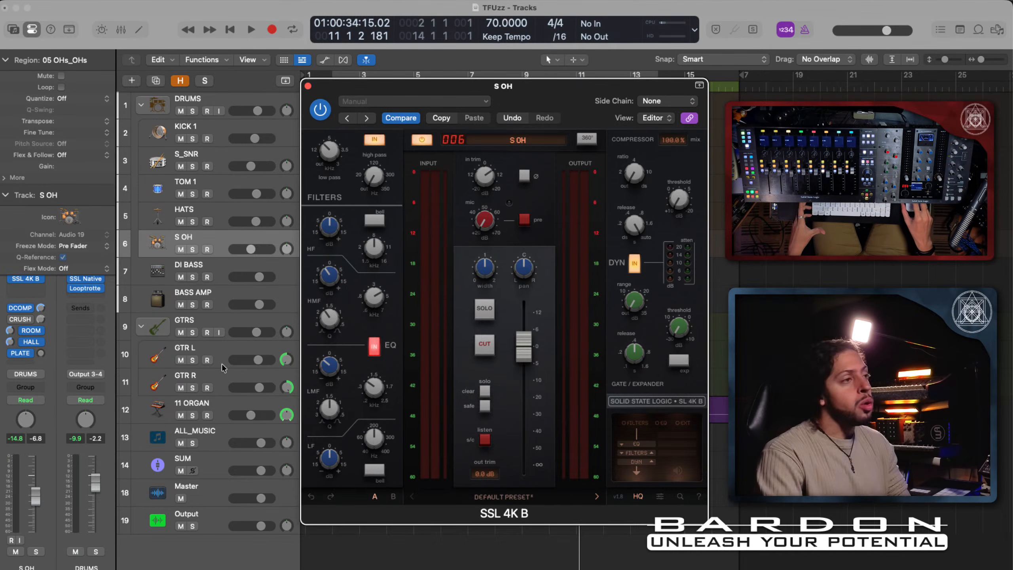
Step: Select GTR L, collapse its track details to reveal the full channel strips, and try the ROOM send on GTRS
{"action": "left_click", "coordinate": [238, 348]}
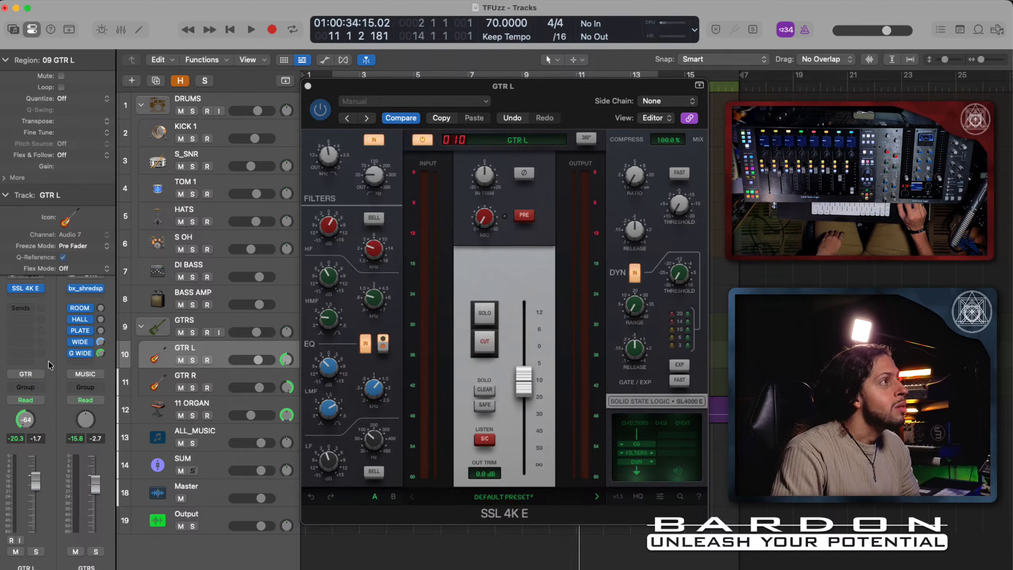
{"action": "left_click", "coordinate": [6, 196]}
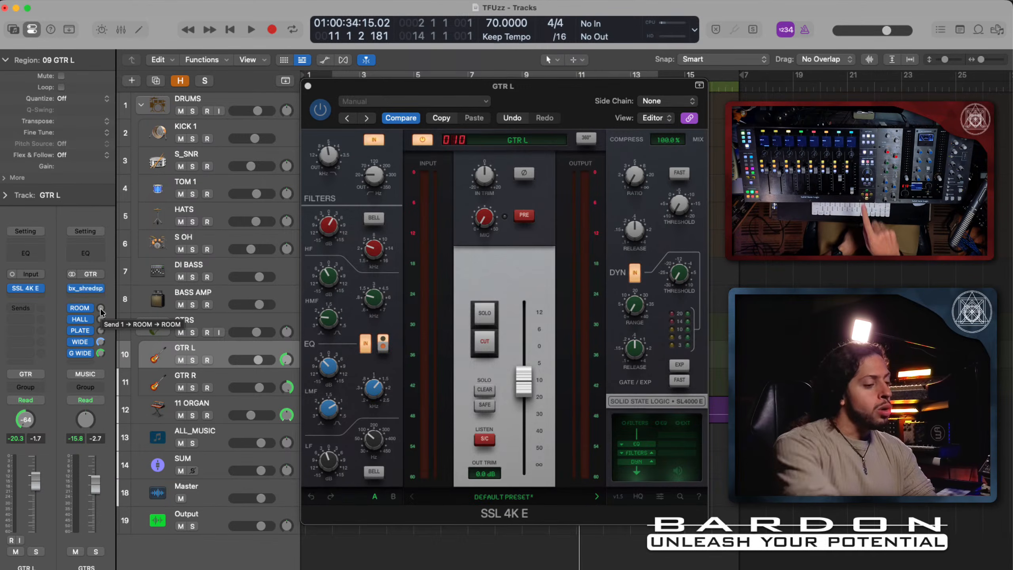
{"action": "left_click_drag", "start_coordinate": [101, 308], "coordinate": [102, 305]}
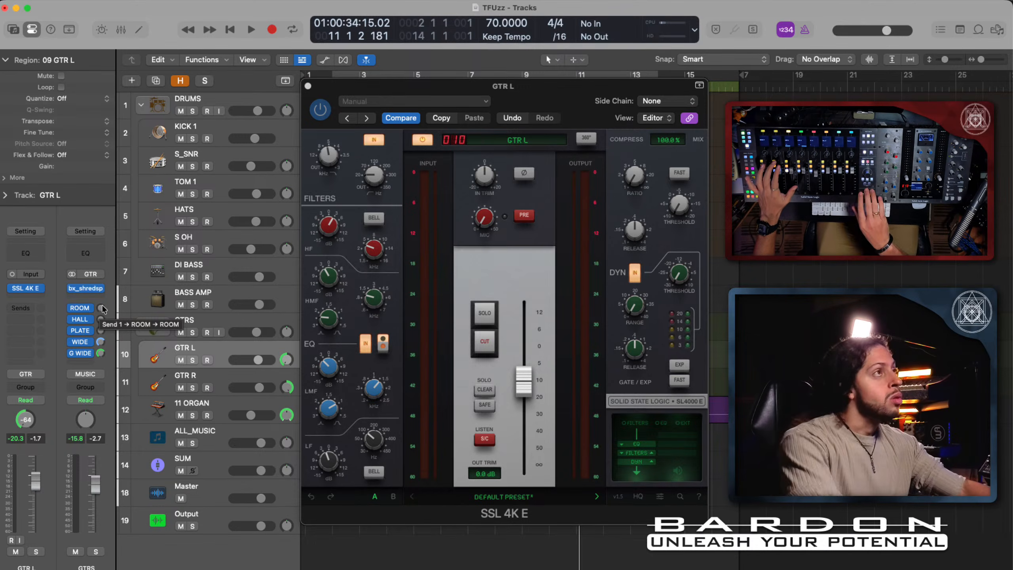
Step: Start cycled playback between bars 2 and 14 and solo the GTRS group
{"action": "left_click", "coordinate": [514, 75]}
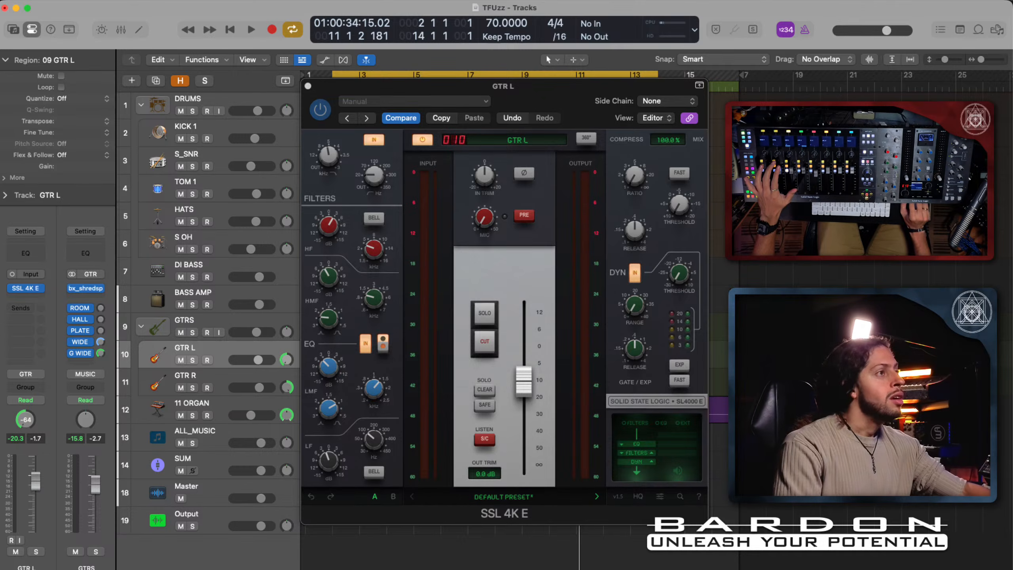
{"action": "key", "text": "space"}
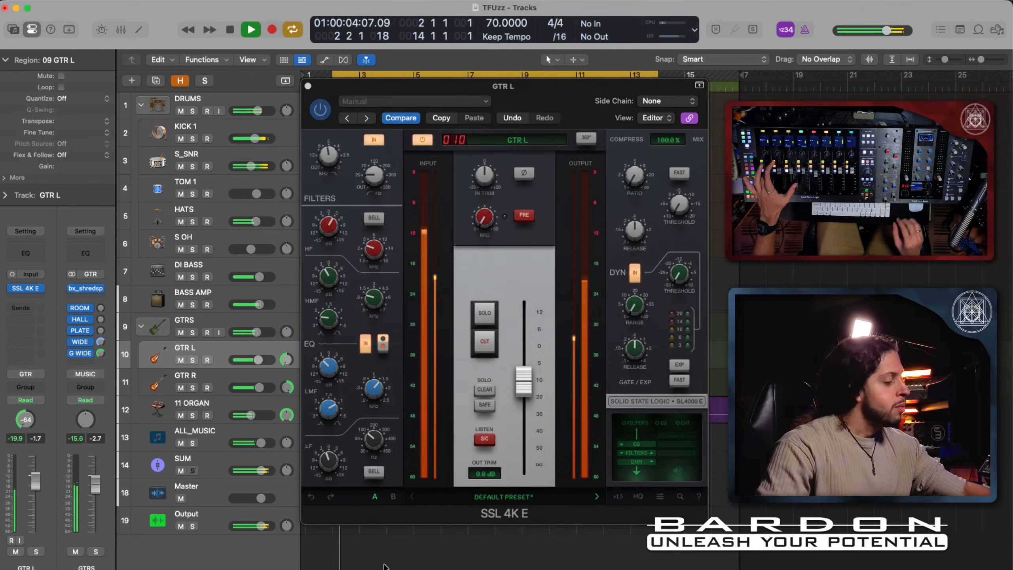
{"action": "key", "text": "s"}
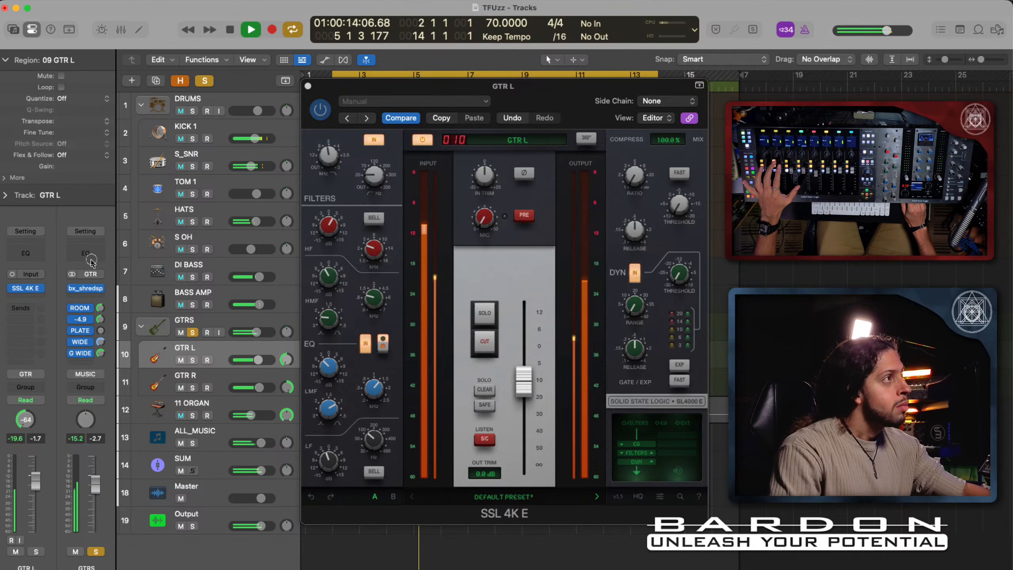
Step: Compare the HALL and ROOM sends on GTRS by toggling them, set ROOM to 0.4 dB, and leave PLATE bypassed
{"action": "left_click", "coordinate": [73, 320]}
{"action": "left_click", "coordinate": [73, 320]}
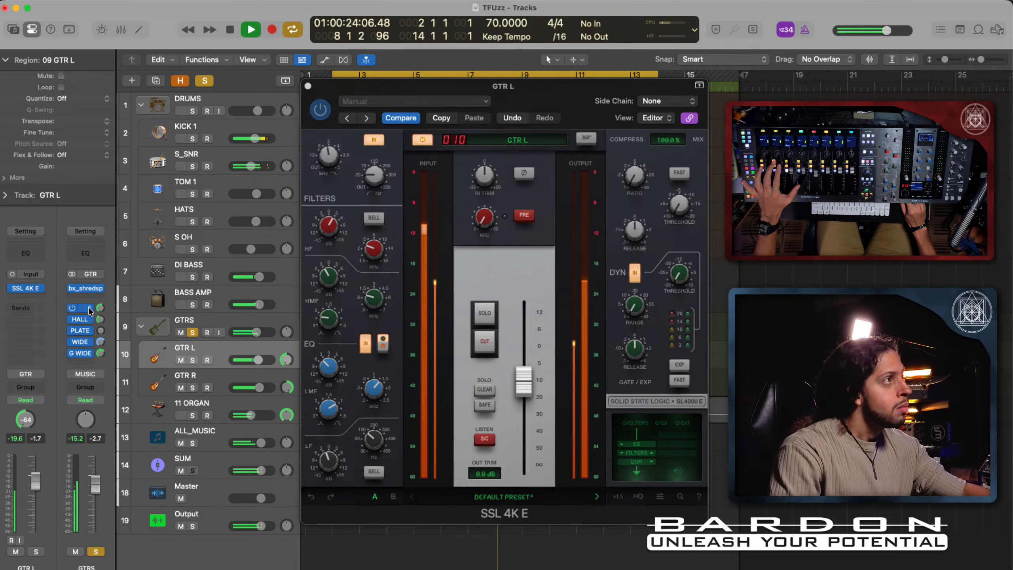
{"action": "left_click", "coordinate": [70, 308]}
{"action": "left_click_drag", "start_coordinate": [99, 307], "coordinate": [98, 290]}
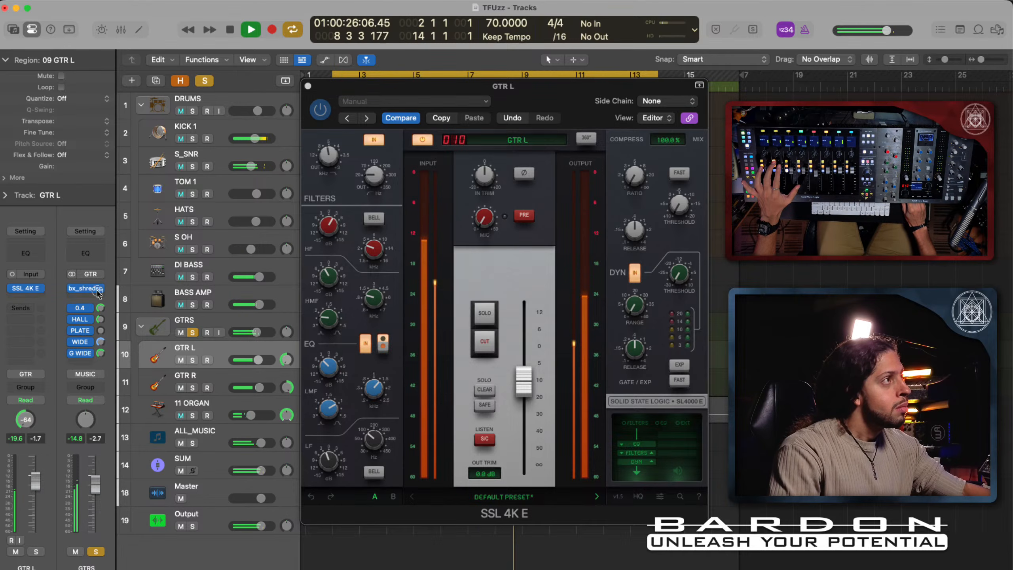
{"action": "left_click_drag", "start_coordinate": [101, 330], "coordinate": [96, 294]}
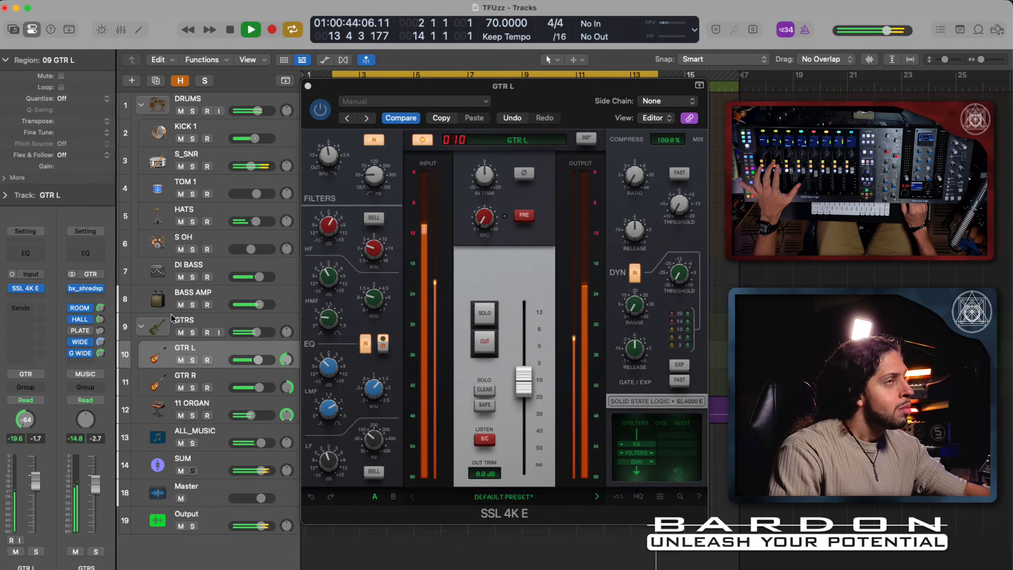
{"action": "key", "text": "space"}
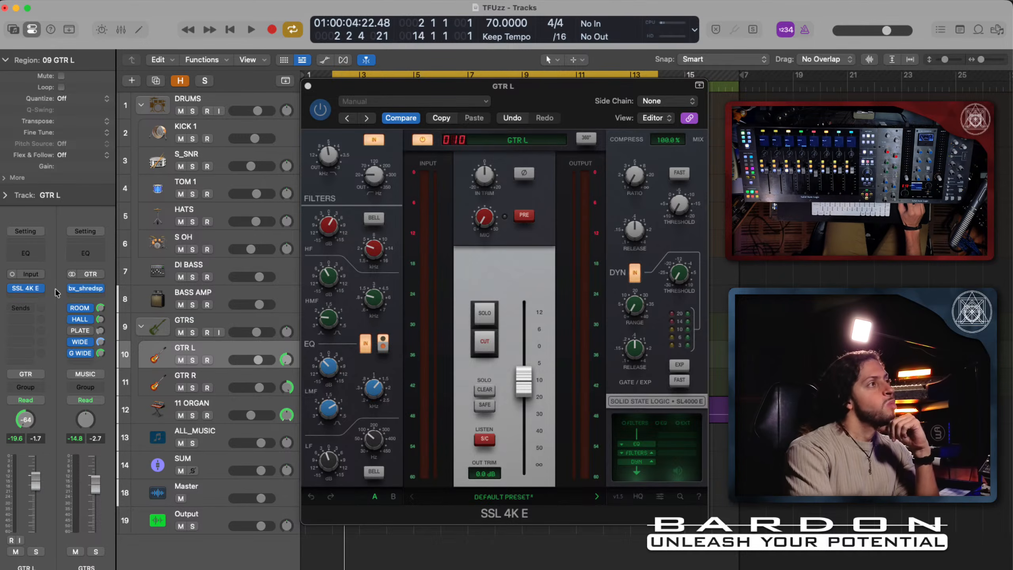
Step: Show the Mixer, hide the open plug-in window, and open the SP2016 Reverb on the ROOM aux channel
{"action": "left_click", "coordinate": [81, 307]}
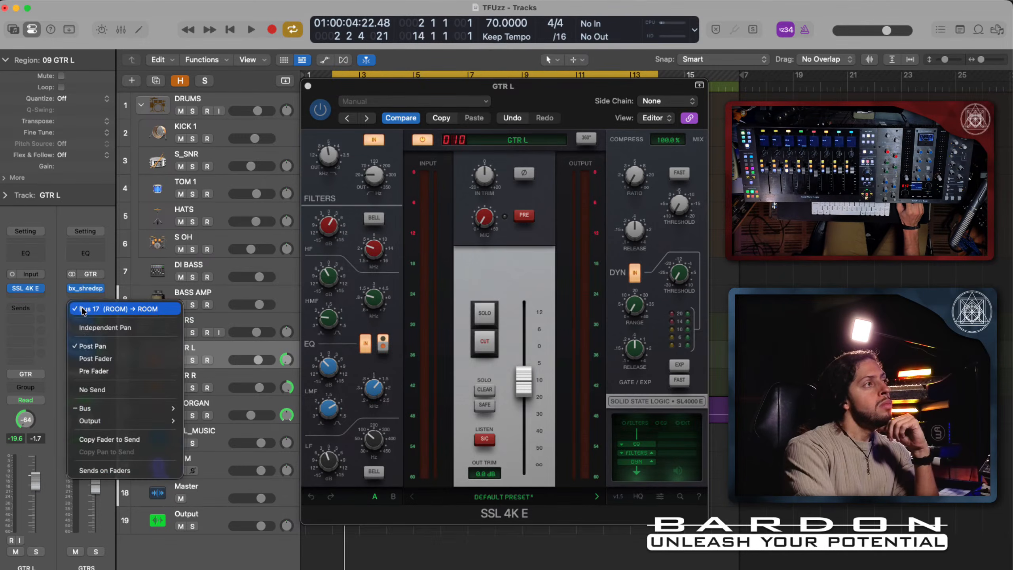
{"action": "left_click", "coordinate": [89, 286]}
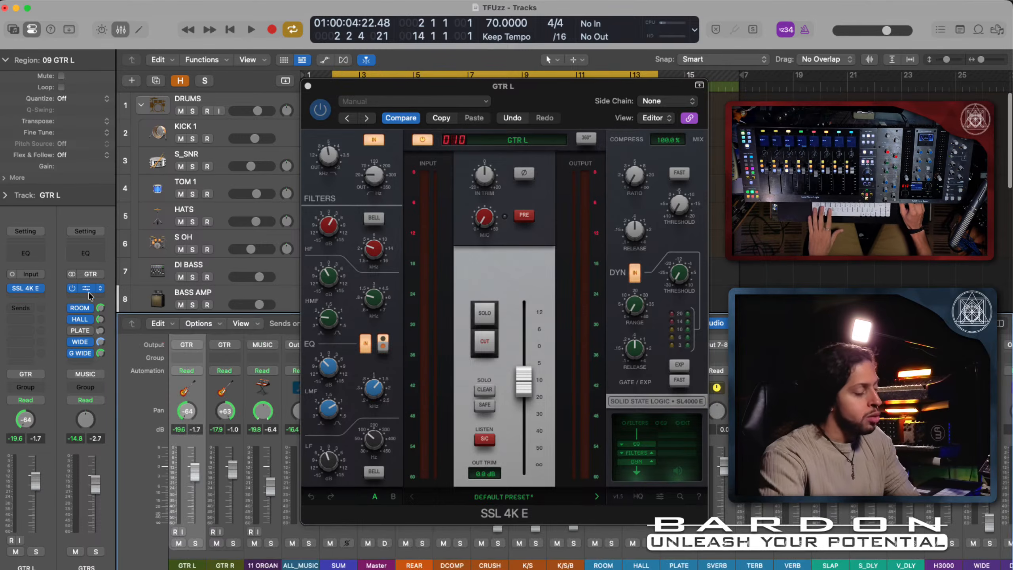
{"action": "key", "text": "x"}
{"action": "scroll", "coordinate": [838, 521], "scroll_direction": "right", "scroll_amount": 2}
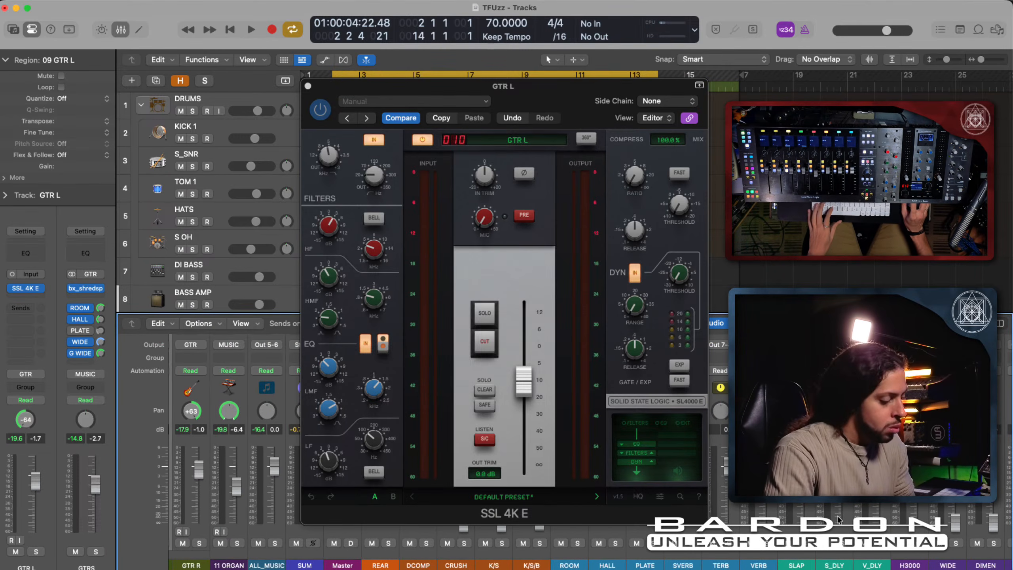
{"action": "key", "text": "v"}
{"action": "scroll", "coordinate": [693, 464], "scroll_direction": "right", "scroll_amount": 2}
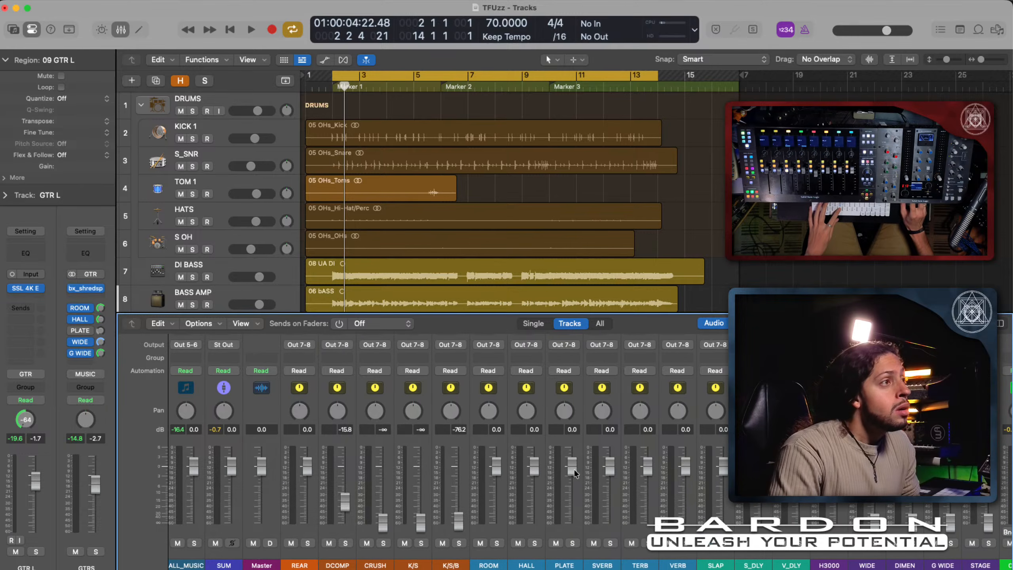
{"action": "scroll", "coordinate": [483, 364], "scroll_direction": "up", "scroll_amount": 5}
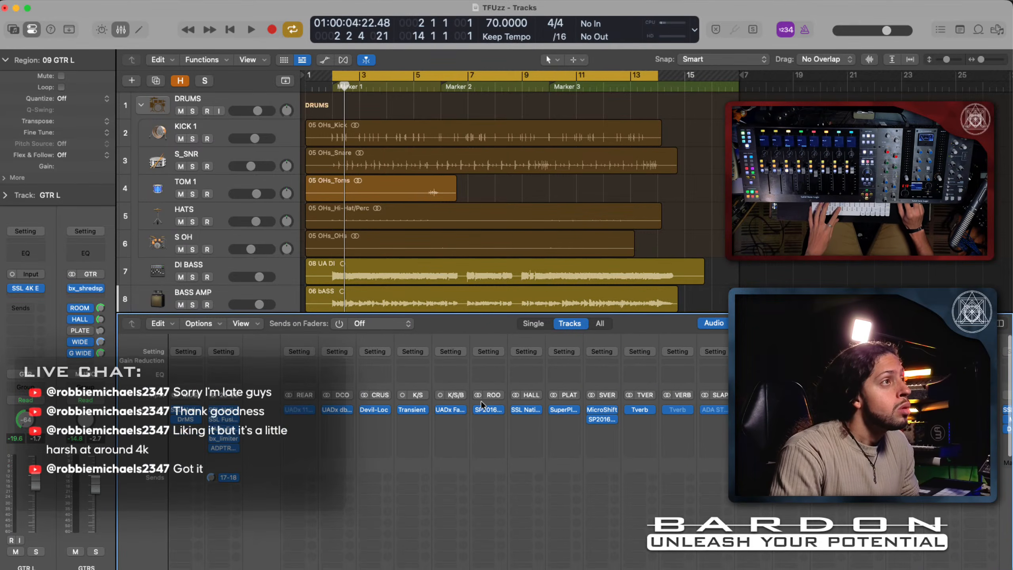
{"action": "left_click", "coordinate": [487, 414]}
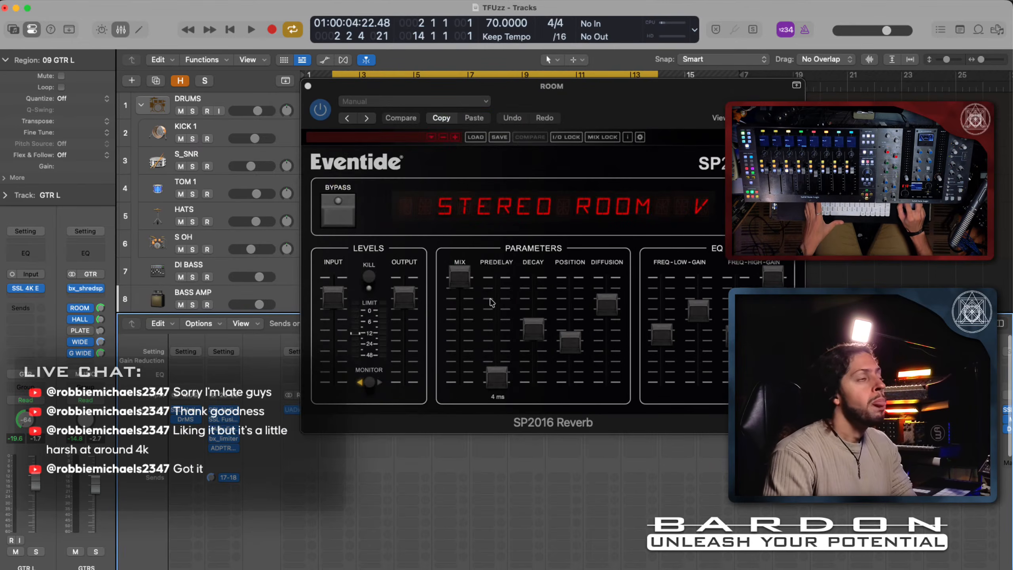
{"action": "mouse_move", "coordinate": [489, 402]}
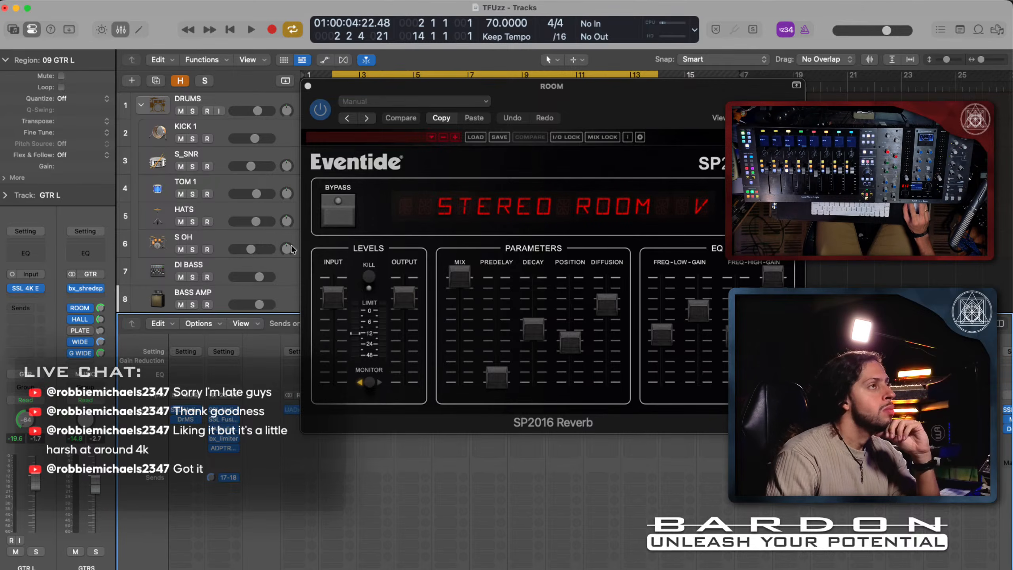
Step: Hide the plug-in window and play the full mix to audition the ROOM send on the GTRS group
{"action": "key", "text": "v"}
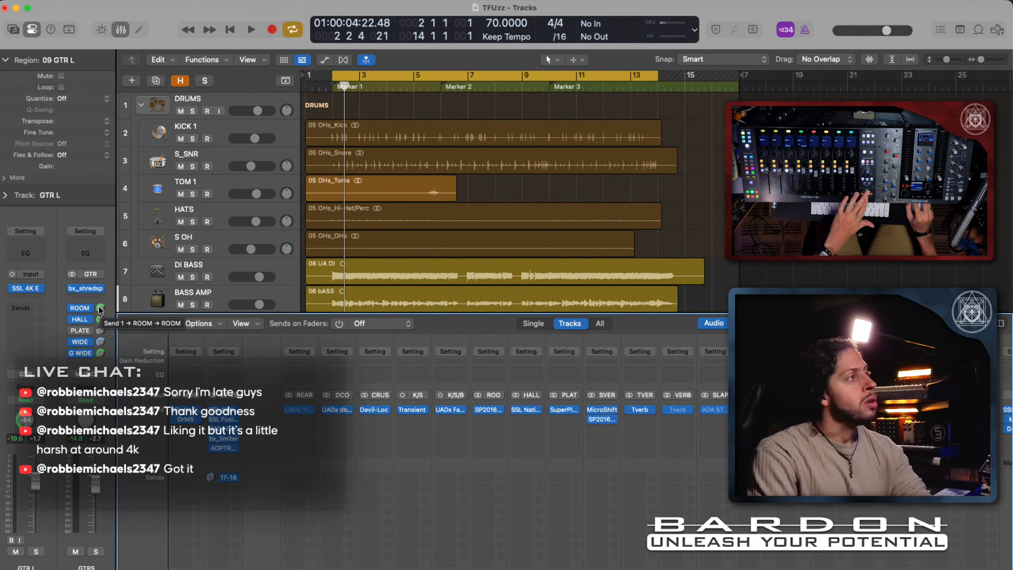
{"action": "key", "text": "space"}
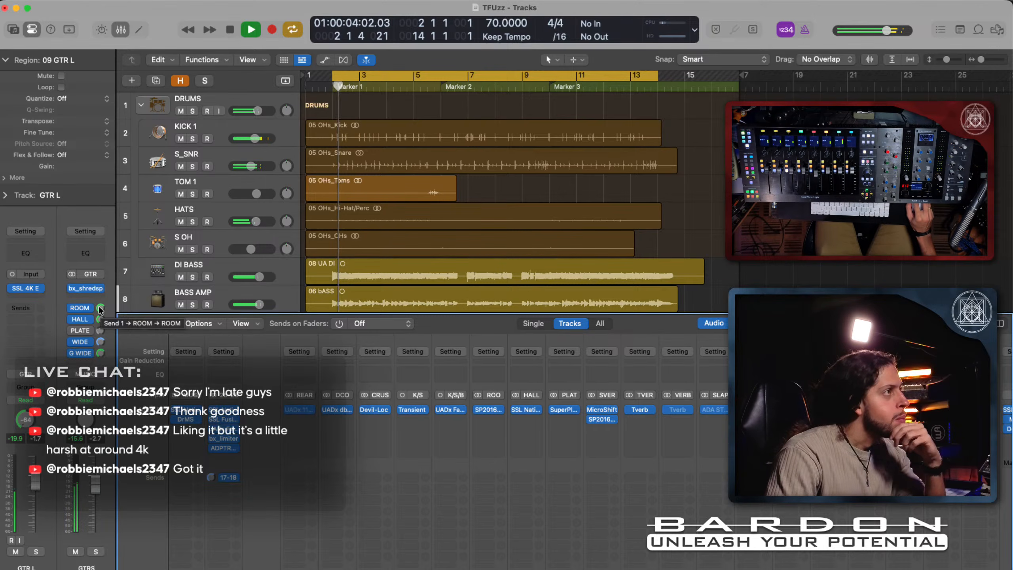
{"action": "left_click_drag", "start_coordinate": [99, 310], "coordinate": [96, 326]}
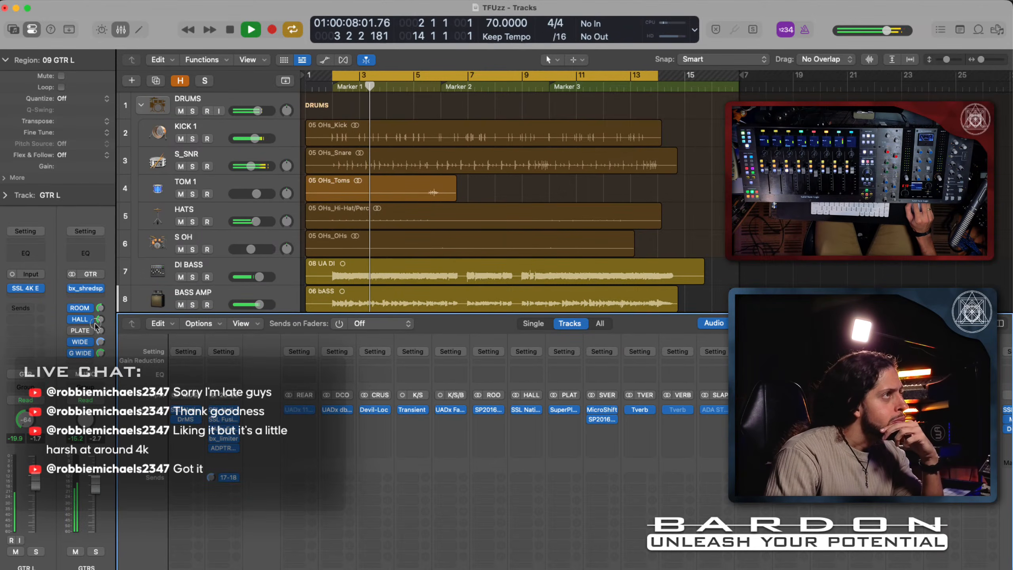
{"action": "left_click_drag", "start_coordinate": [96, 326], "coordinate": [93, 339]}
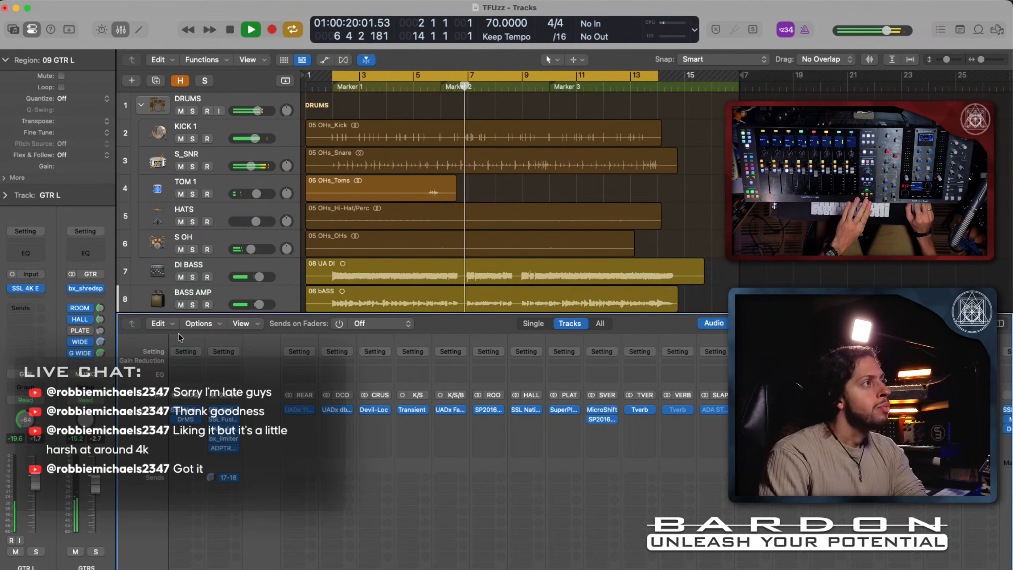
{"action": "key", "text": "space"}
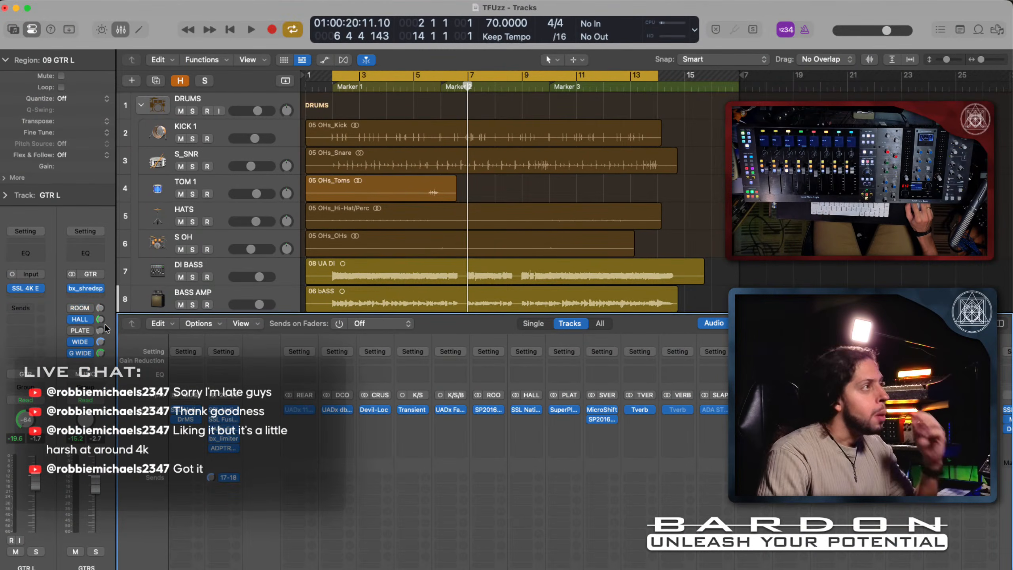
Step: Reassign the ROOM send on the GTRS channel to Bus 30
{"action": "left_click", "coordinate": [86, 308]}
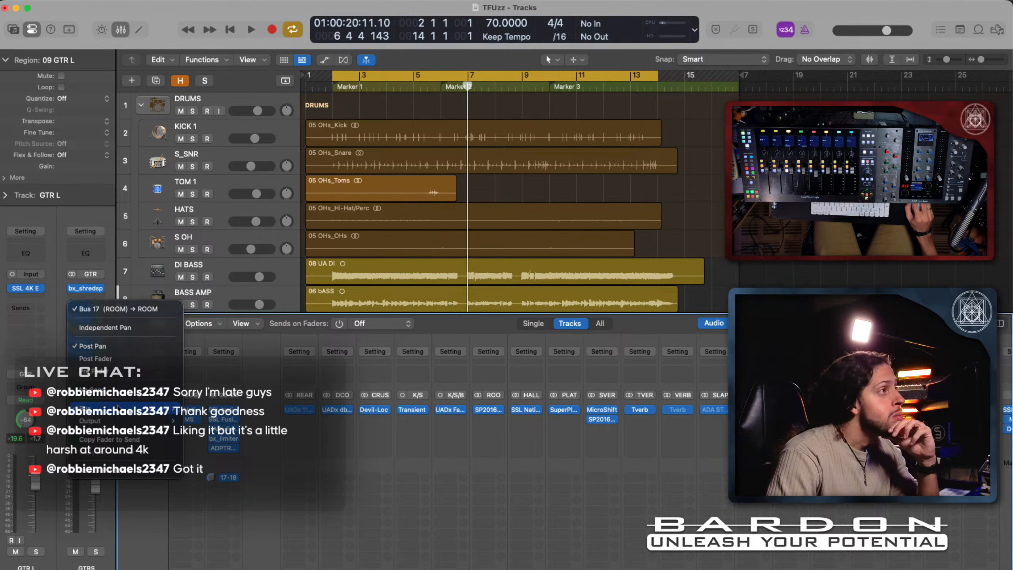
{"action": "mouse_move", "coordinate": [118, 408]}
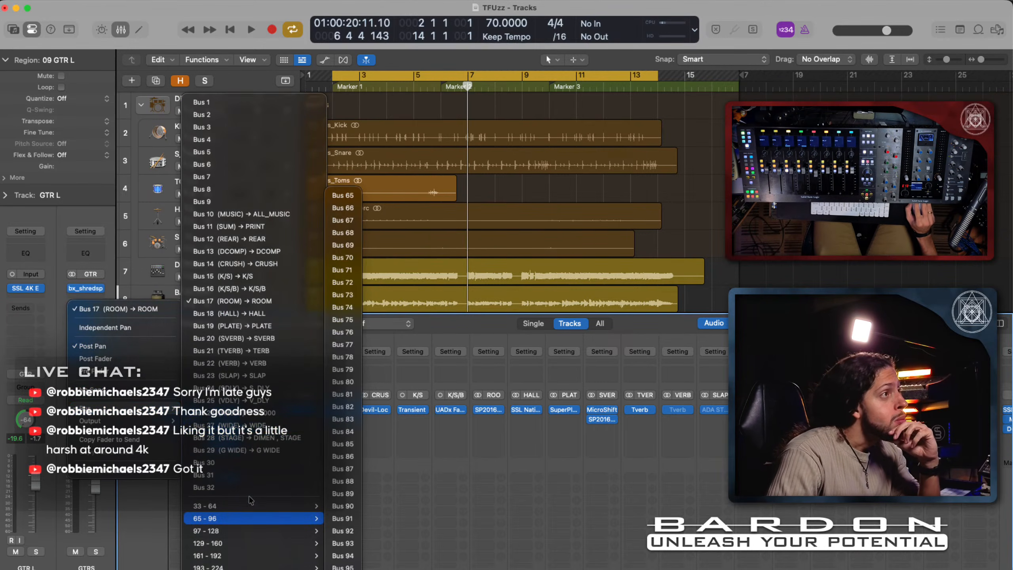
{"action": "left_click", "coordinate": [243, 465]}
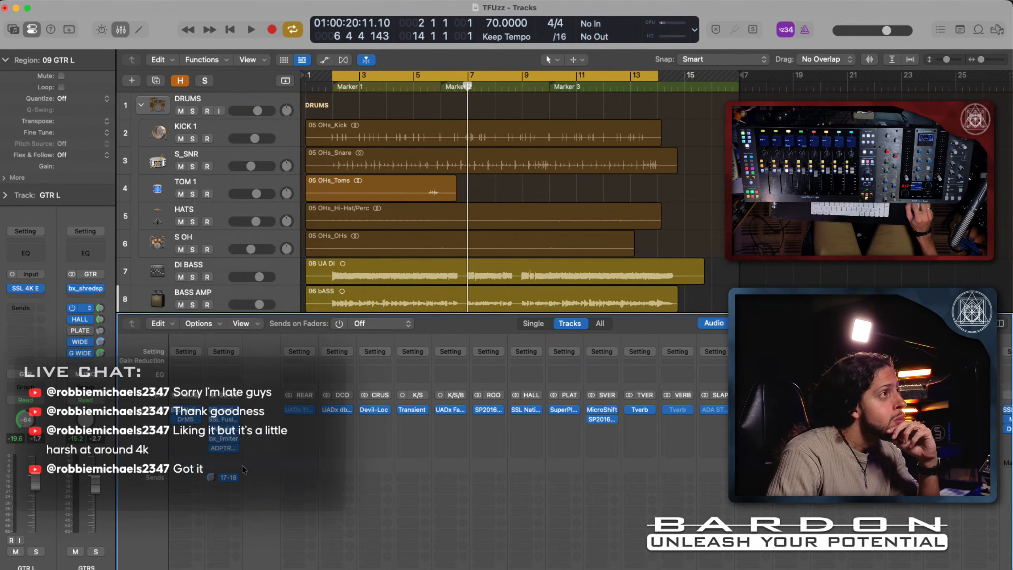
Step: Find the Aux 2 channel fed by Bus 30 in the Mixer and route its output to Output 7-8
{"action": "scroll", "coordinate": [645, 486], "scroll_direction": "down", "scroll_amount": 10}
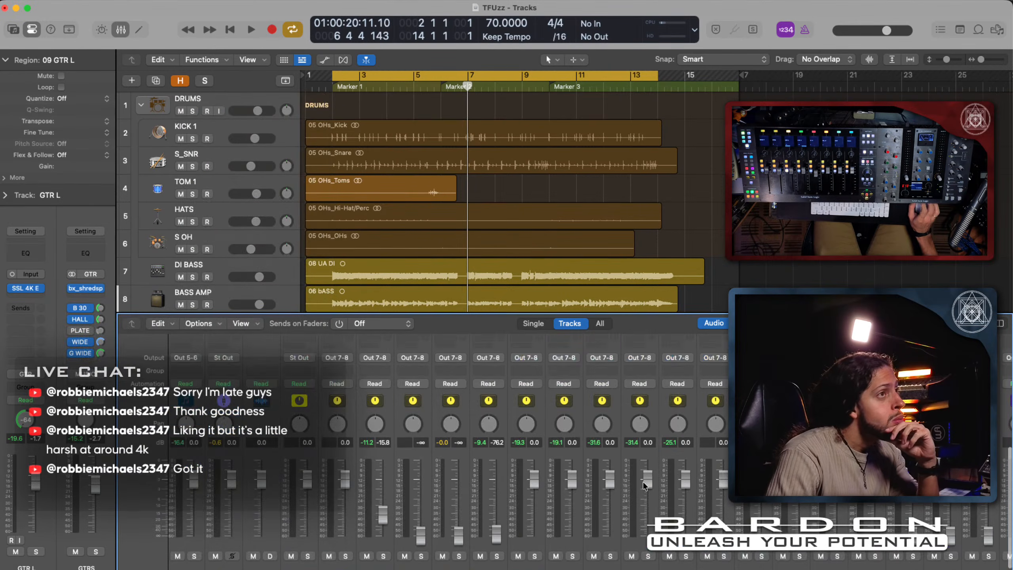
{"action": "scroll", "coordinate": [645, 485], "scroll_direction": "right", "scroll_amount": 5}
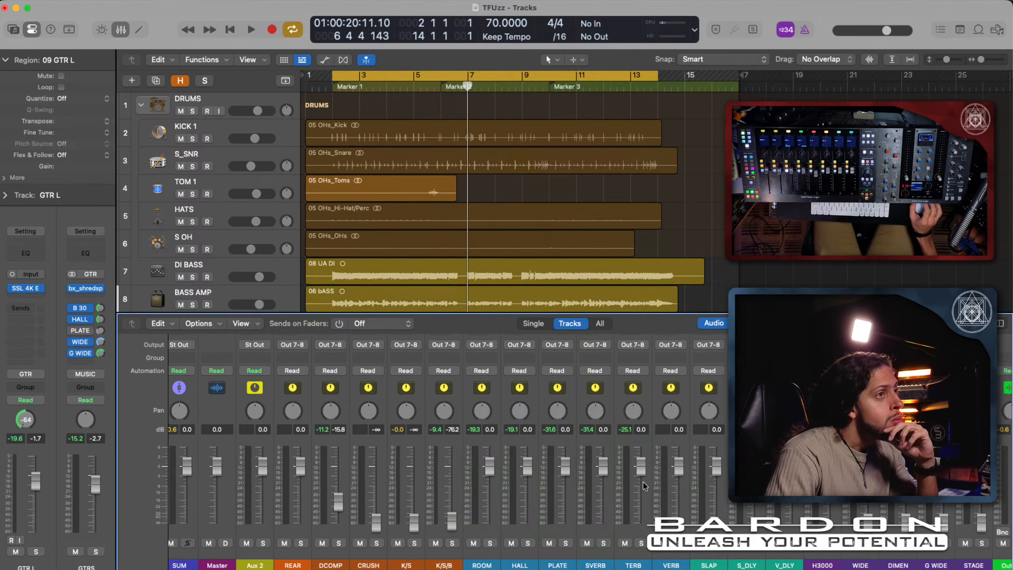
{"action": "scroll", "coordinate": [645, 486], "scroll_direction": "right", "scroll_amount": 8}
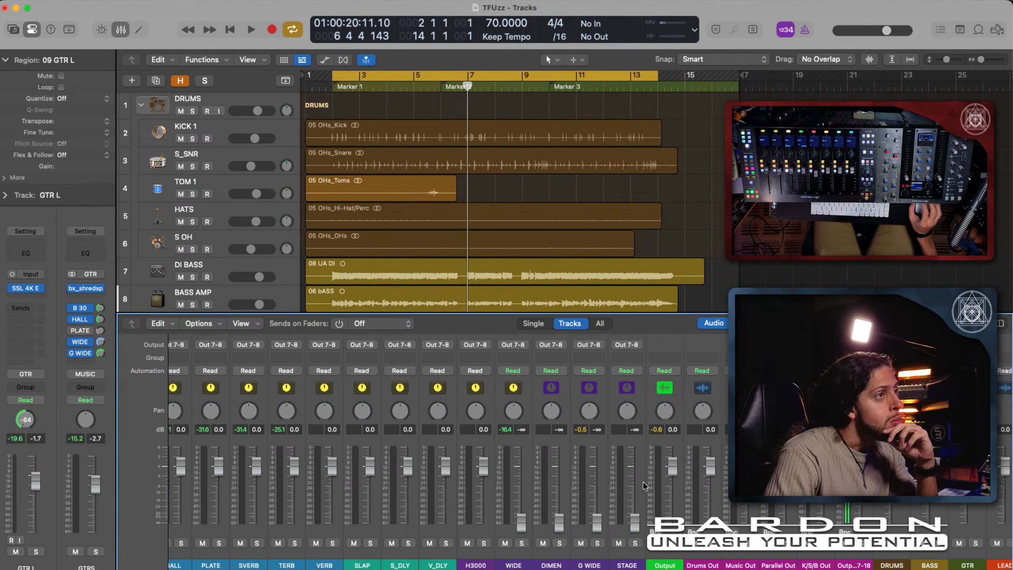
{"action": "scroll", "coordinate": [645, 486], "scroll_direction": "left", "scroll_amount": 8}
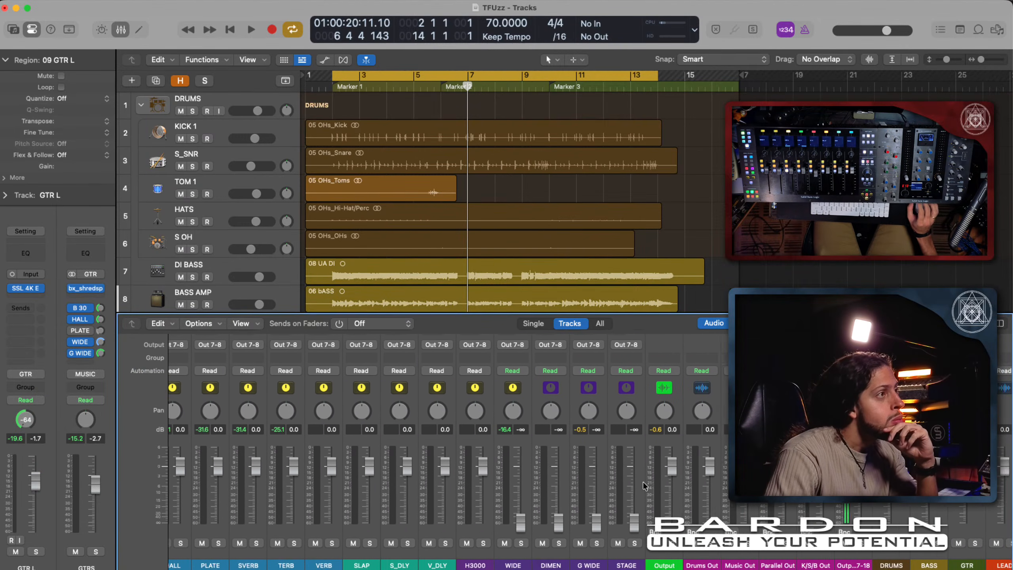
{"action": "scroll", "coordinate": [645, 486], "scroll_direction": "left", "scroll_amount": 5}
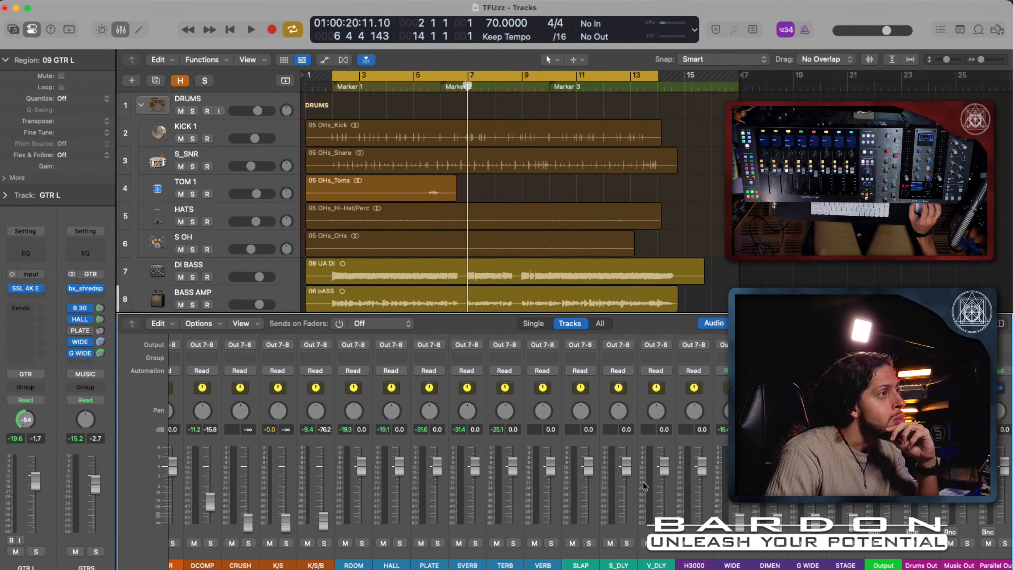
{"action": "scroll", "coordinate": [643, 485], "scroll_direction": "left", "scroll_amount": 4}
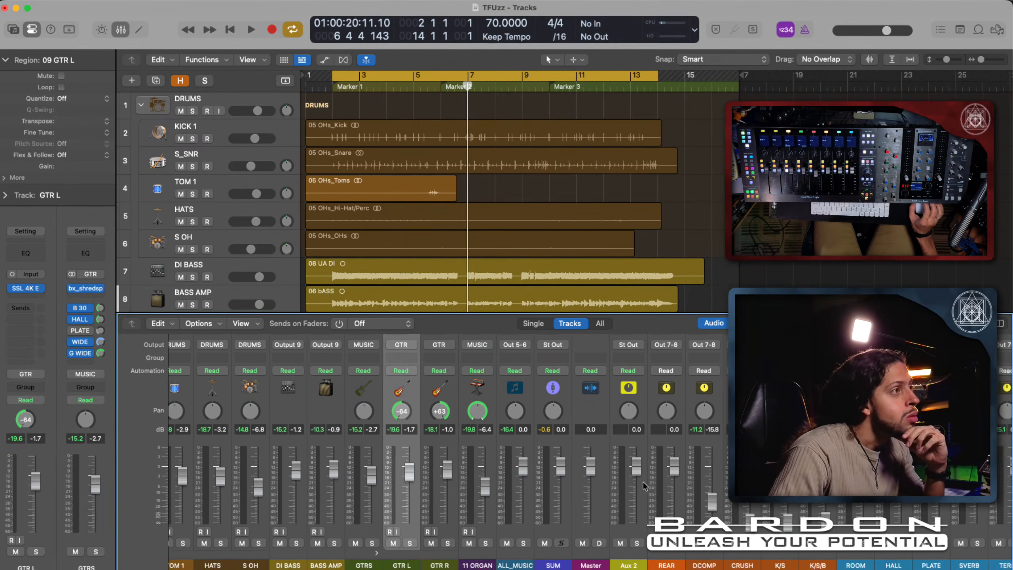
{"action": "scroll", "coordinate": [643, 485], "scroll_direction": "left", "scroll_amount": 5}
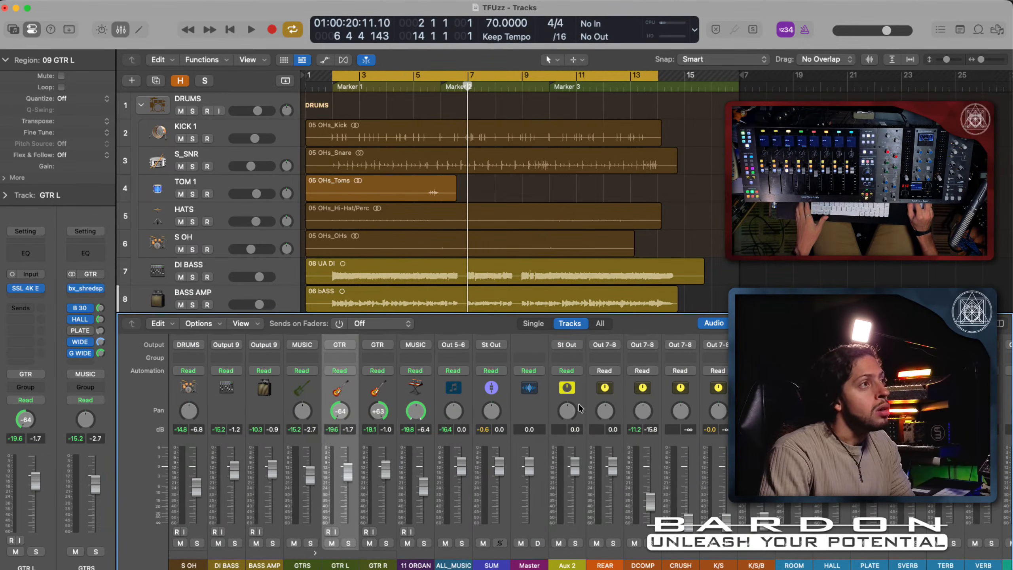
{"action": "left_click", "coordinate": [578, 451]}
{"action": "scroll", "coordinate": [578, 450], "scroll_direction": "up", "scroll_amount": 10}
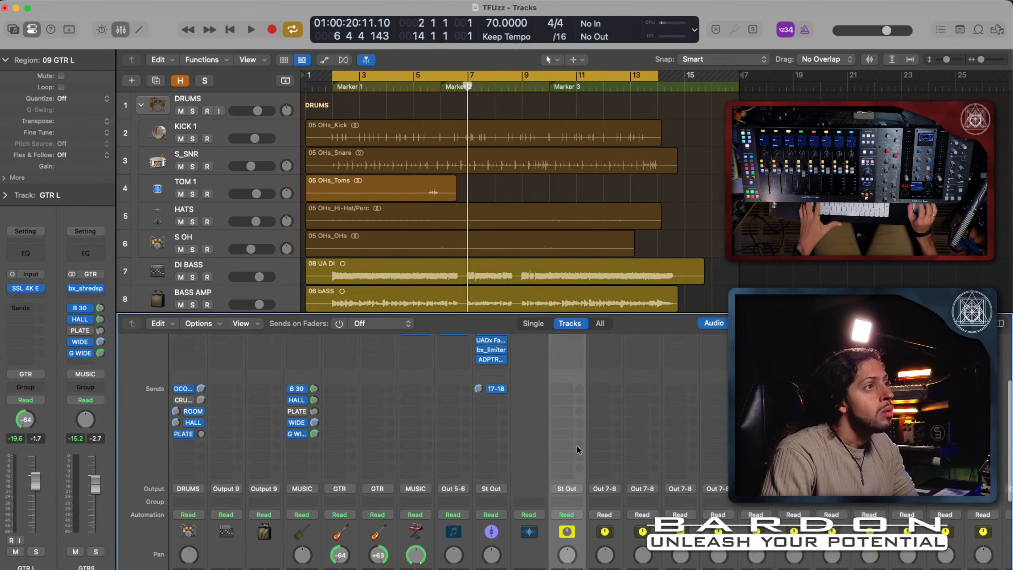
{"action": "scroll", "coordinate": [578, 450], "scroll_direction": "down", "scroll_amount": 10}
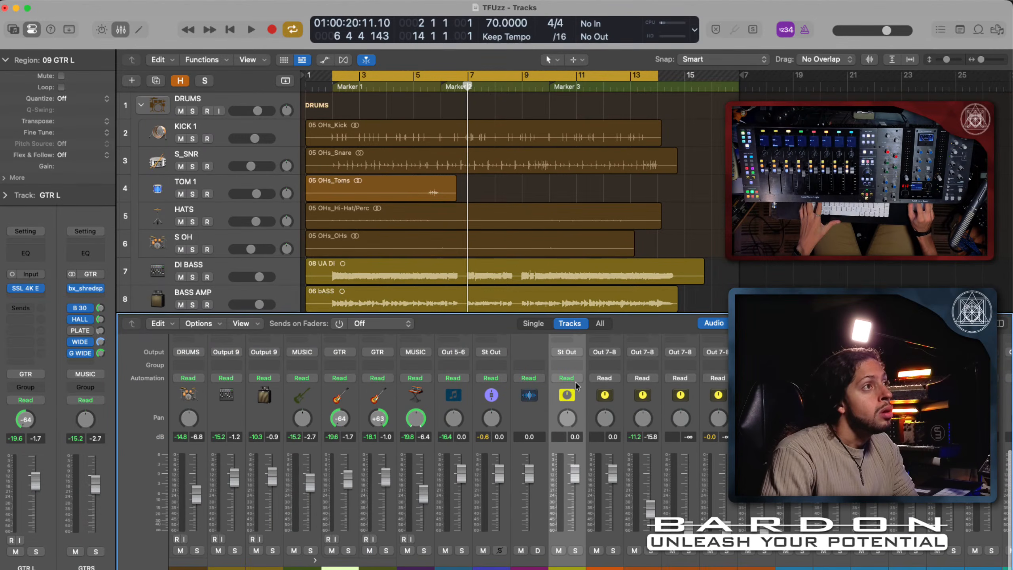
{"action": "left_click", "coordinate": [572, 356]}
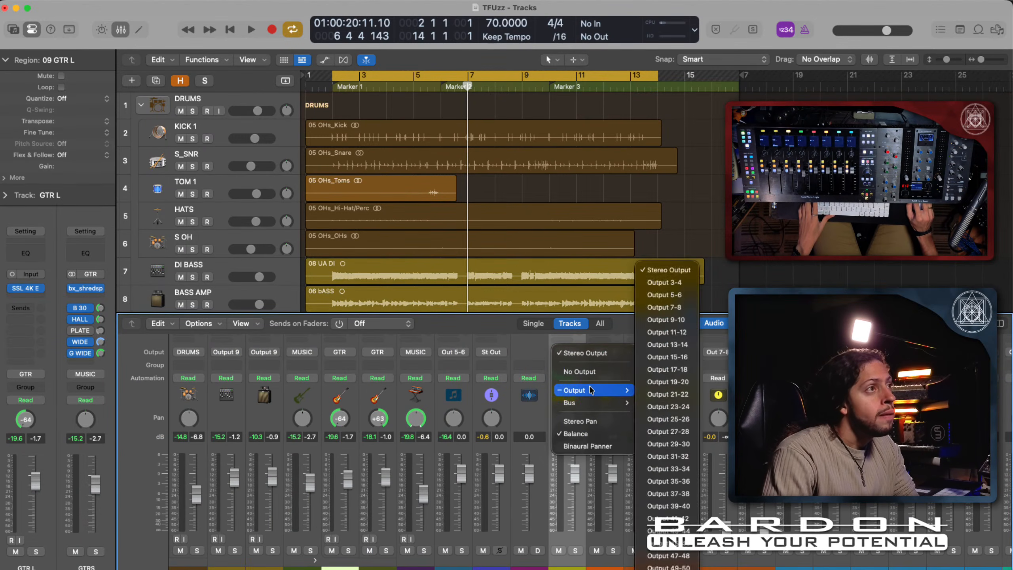
{"action": "mouse_move", "coordinate": [589, 401]}
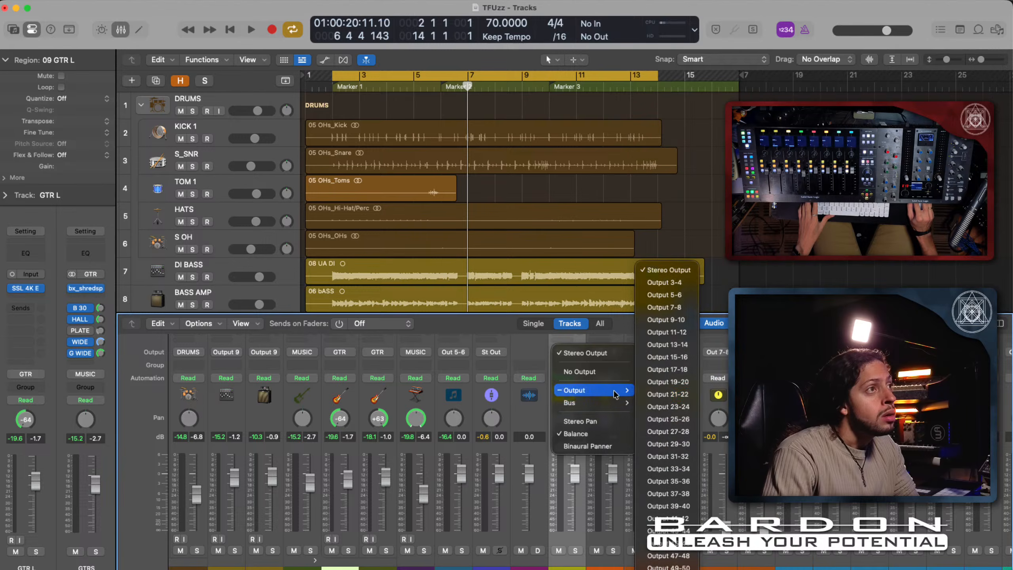
{"action": "left_click", "coordinate": [680, 311]}
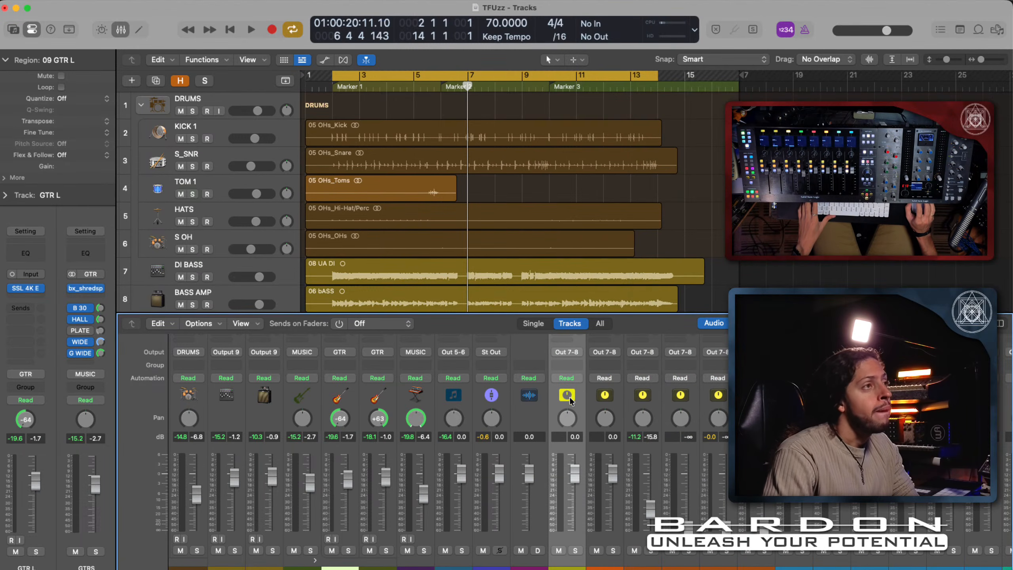
Step: Insert a stereo UADx Hitsville Reverb Chambers on Aux 2 and move its window clear so all controls show
{"action": "scroll", "coordinate": [580, 439], "scroll_direction": "up", "scroll_amount": 5}
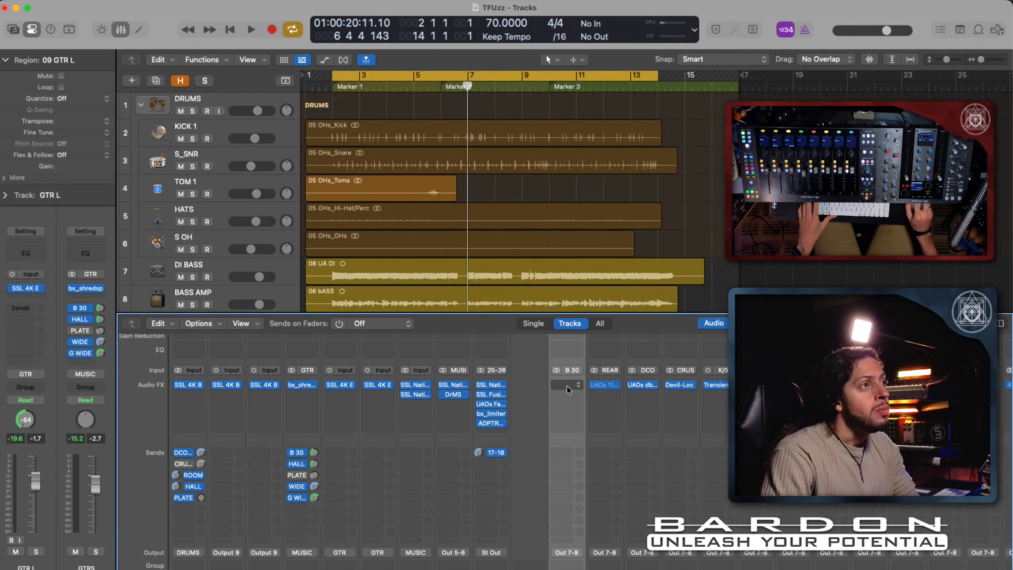
{"action": "left_click", "coordinate": [567, 391]}
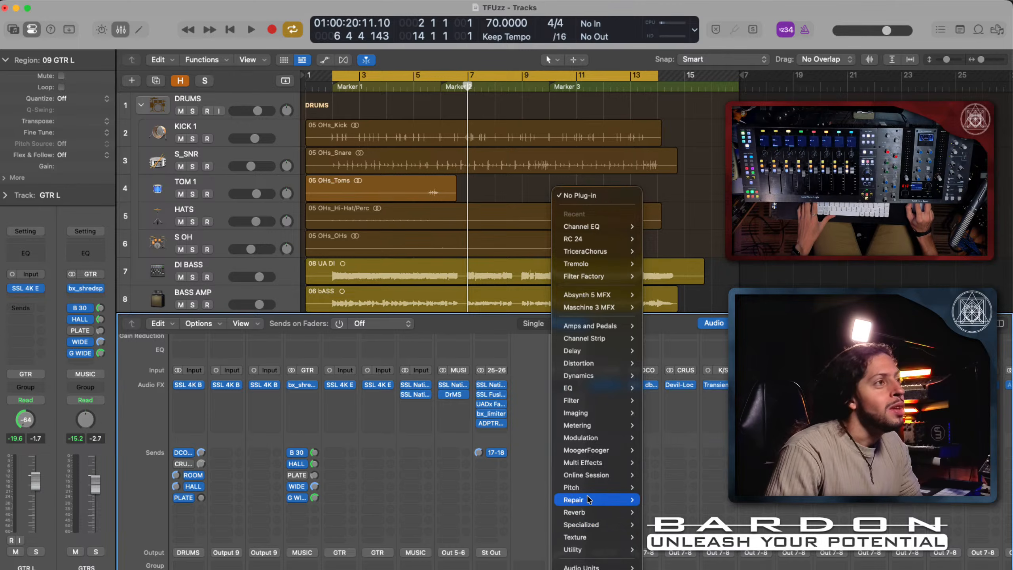
{"action": "mouse_move", "coordinate": [589, 513]}
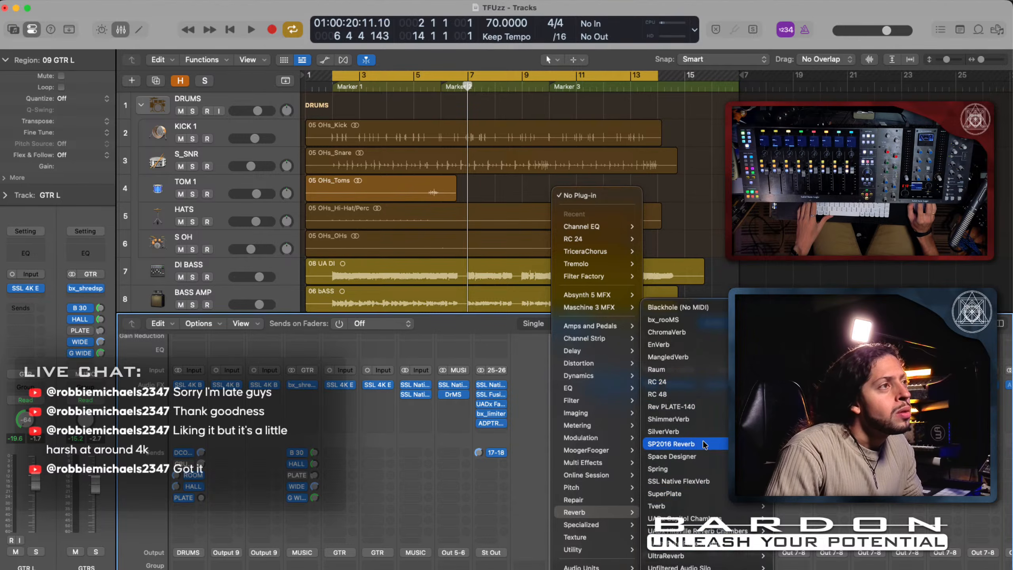
{"action": "mouse_move", "coordinate": [718, 512]}
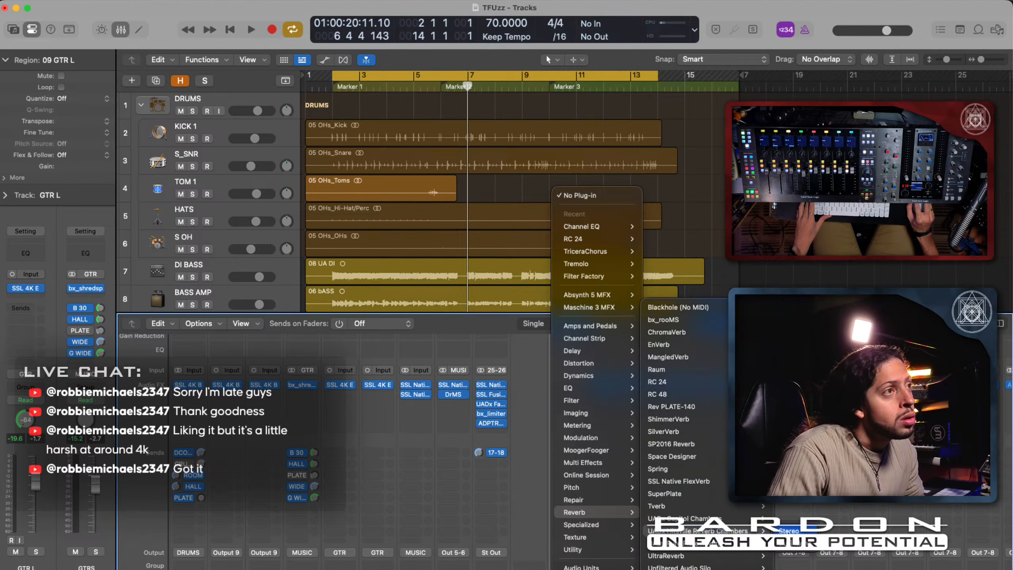
{"action": "left_click", "coordinate": [790, 531]}
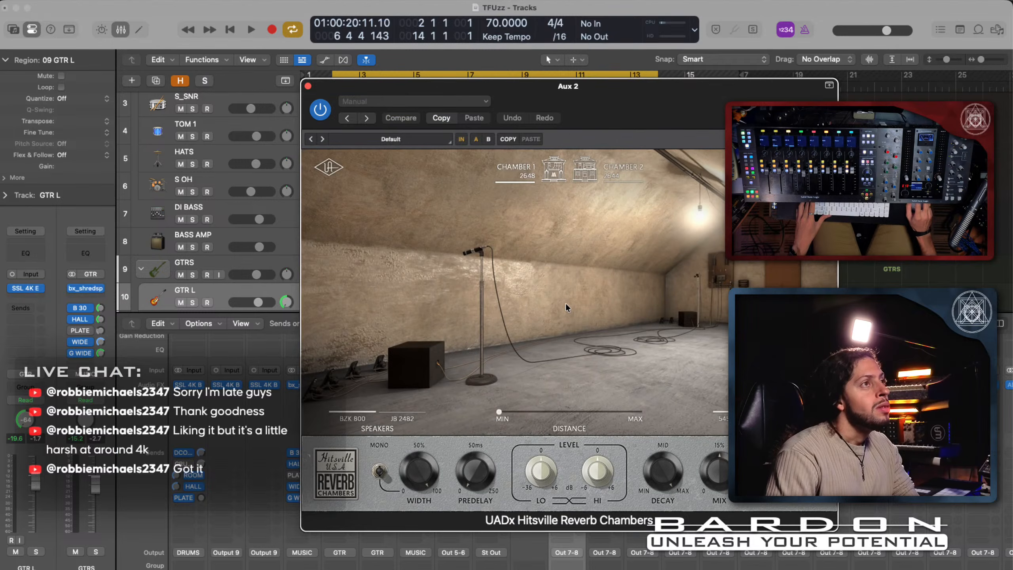
{"action": "left_click_drag", "start_coordinate": [595, 89], "coordinate": [479, 55]}
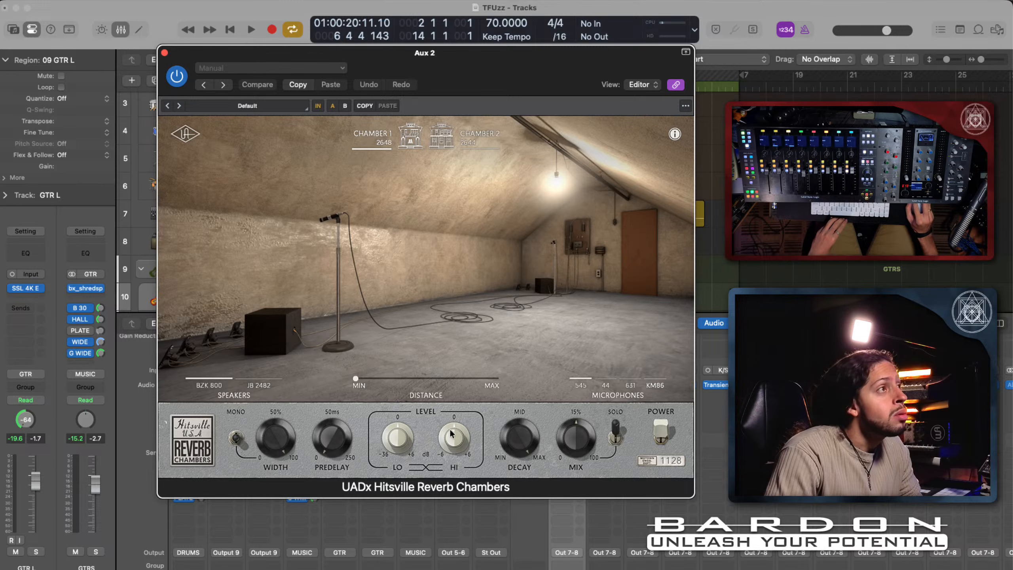
Step: Switch the Hitsville chamber's speakers to JB 2482
{"action": "left_click_drag", "start_coordinate": [332, 215], "coordinate": [277, 228]}
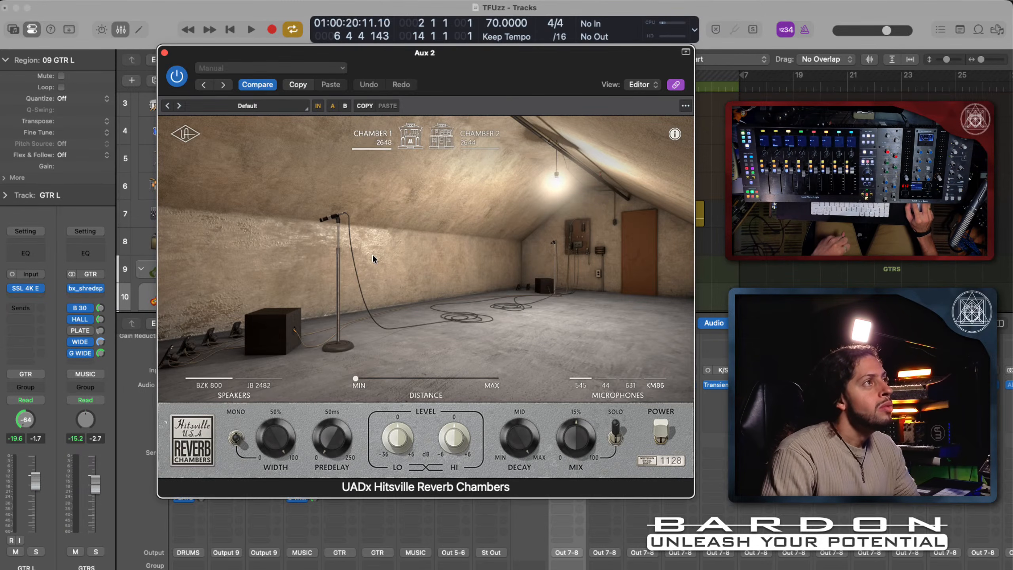
{"action": "mouse_move", "coordinate": [439, 139]}
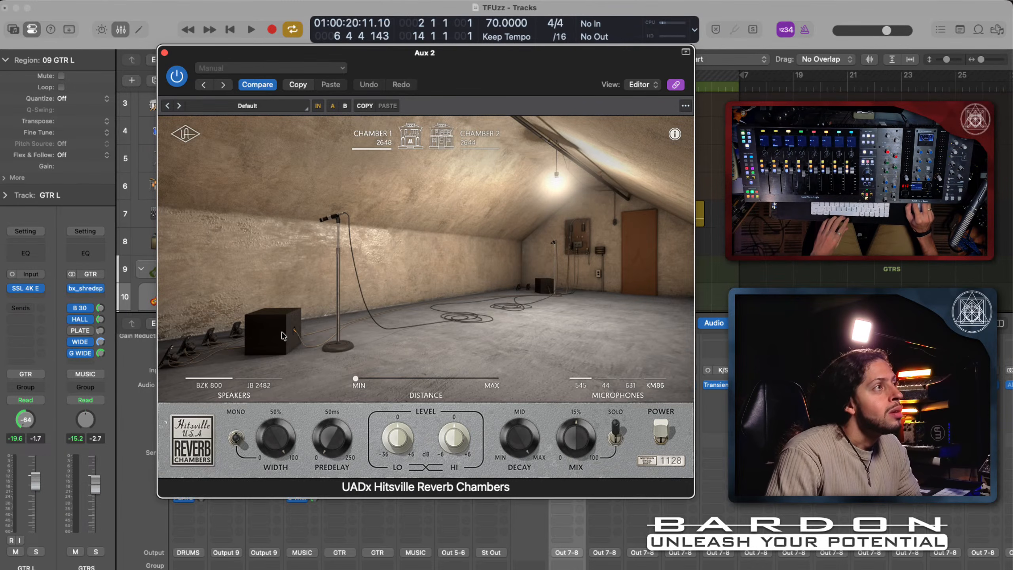
{"action": "left_click", "coordinate": [258, 345]}
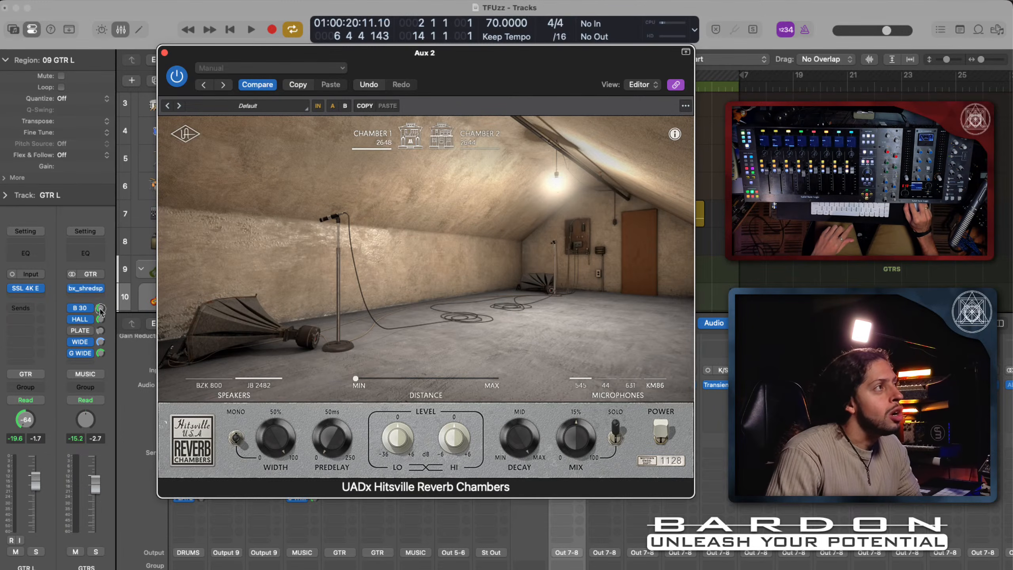
Step: Solo the GTRS group and set its B 30 send to -5.4 dB during playback
{"action": "left_click", "coordinate": [96, 285]}
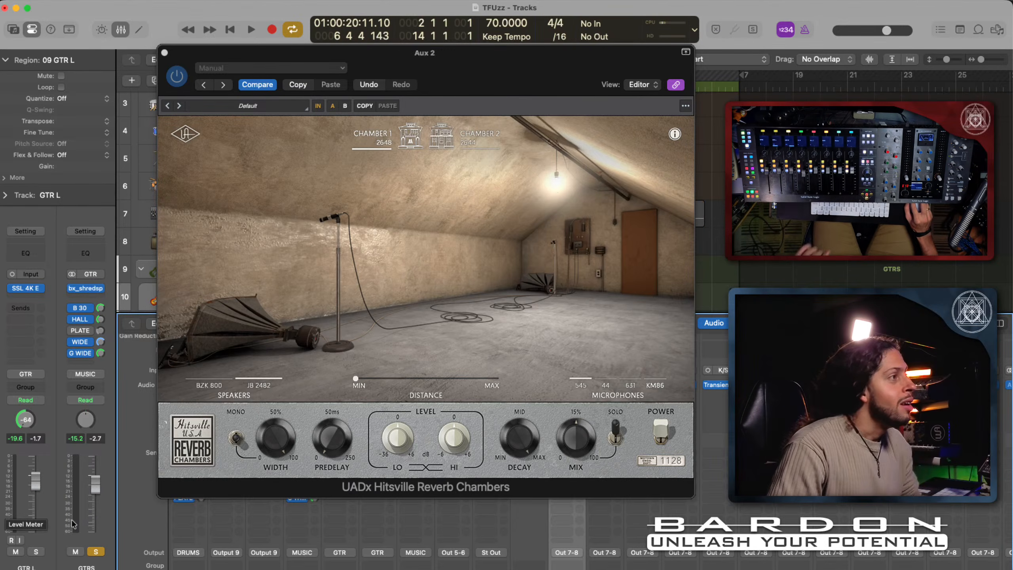
{"action": "left_click", "coordinate": [96, 552]}
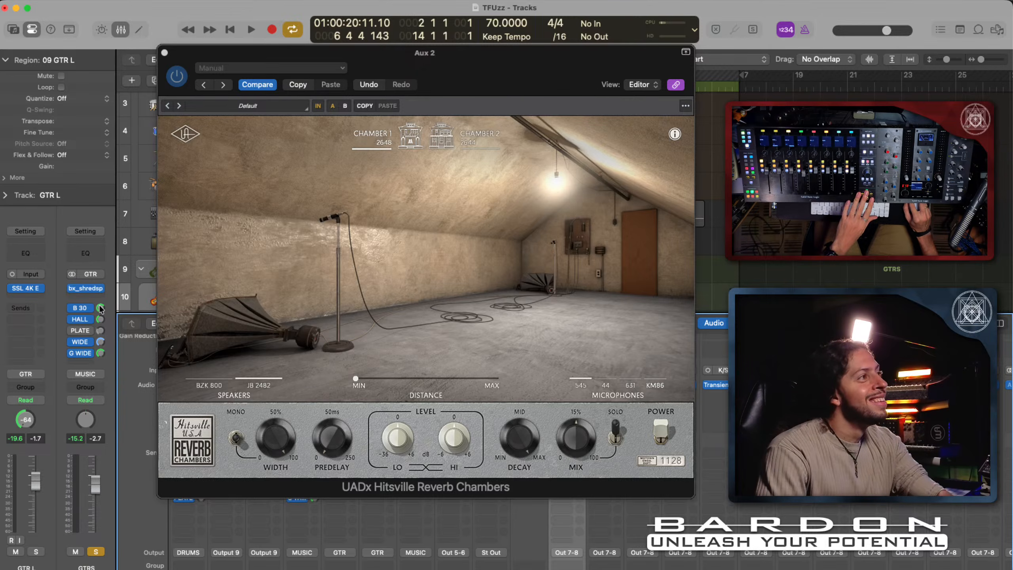
{"action": "key", "text": "space"}
{"action": "left_click_drag", "start_coordinate": [99, 309], "coordinate": [90, 327]}
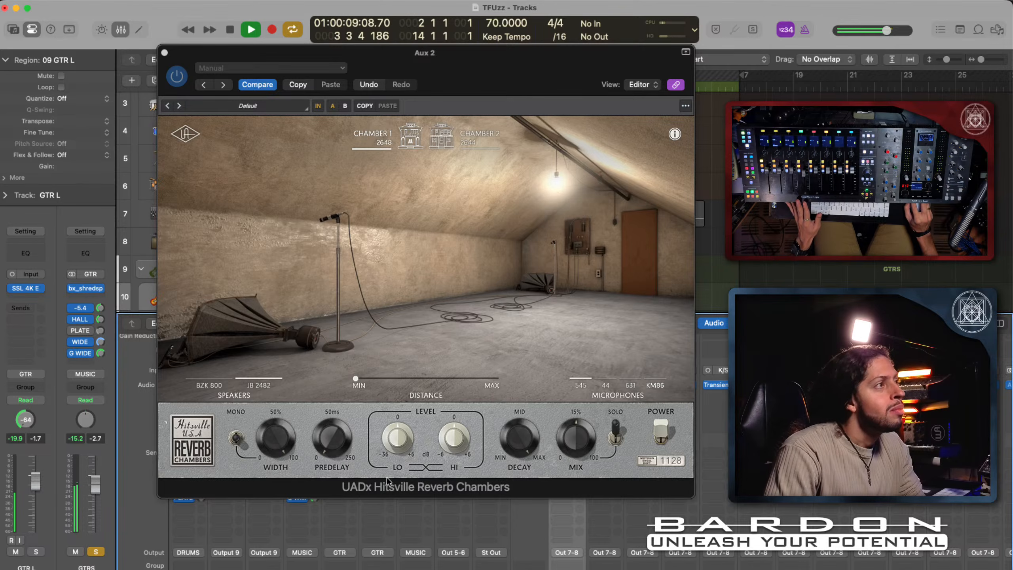
Step: Move the Hitsville chamber's microphones away from the speakers, to about a quarter of the distance range, while auditioning the GTRS sends
{"action": "left_click", "coordinate": [526, 439]}
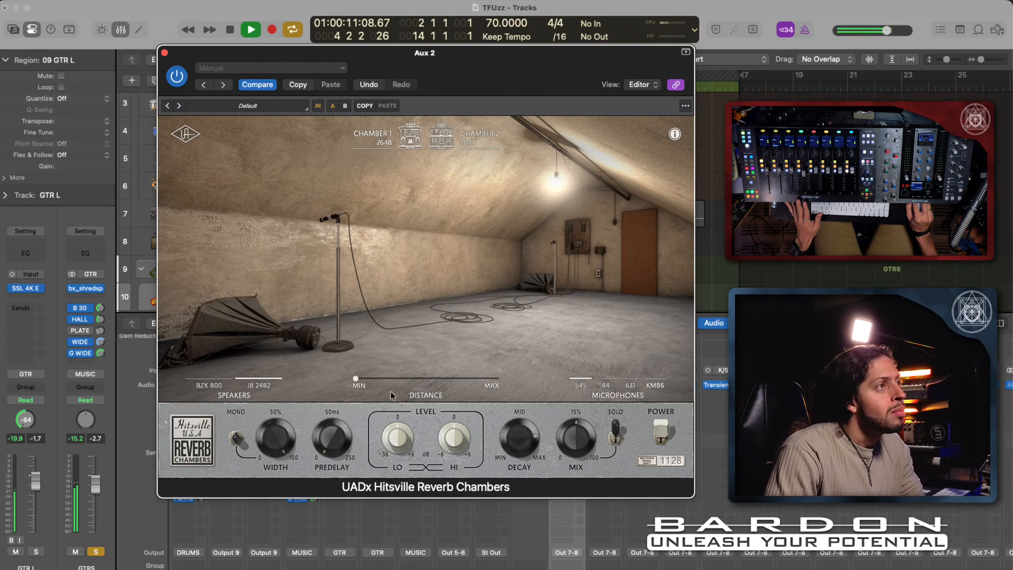
{"action": "left_click", "coordinate": [97, 305]}
{"action": "left_click", "coordinate": [244, 330]}
{"action": "left_click_drag", "start_coordinate": [278, 334], "coordinate": [370, 345]}
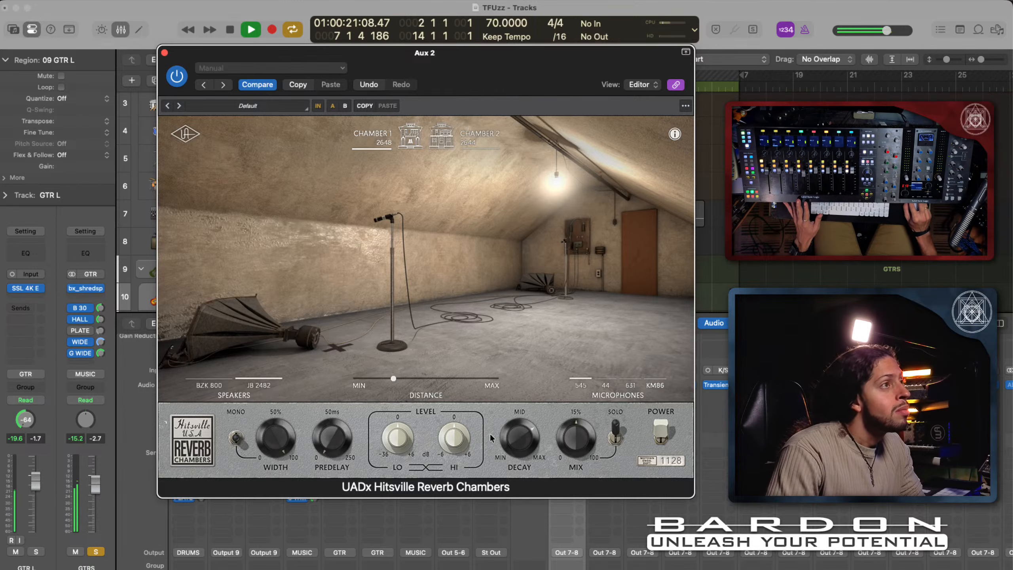
{"action": "left_click", "coordinate": [100, 319]}
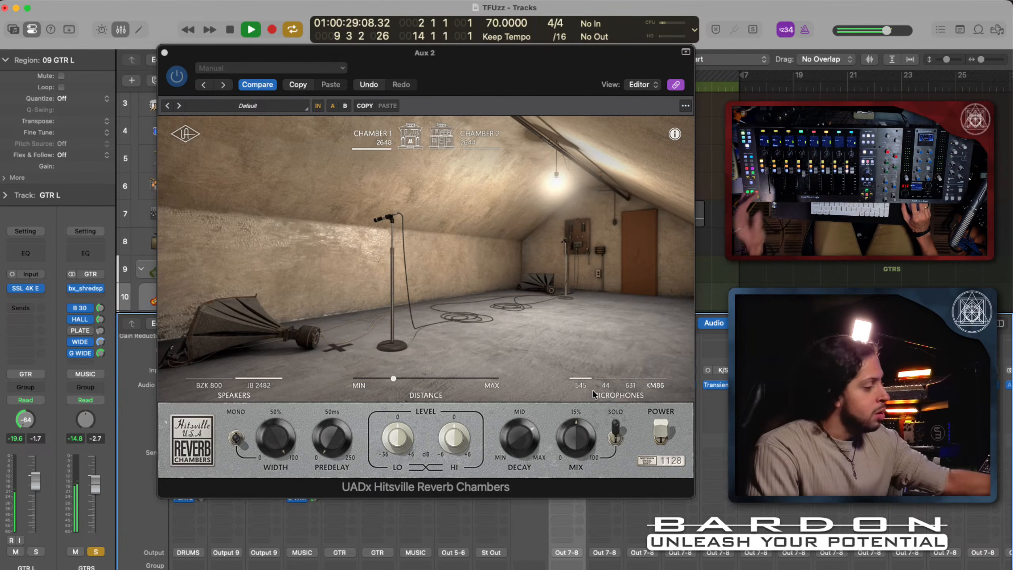
Step: Compare the mix with GTRS out of solo and in solo, and audition the Hitsville reverb's Chamber 2 against Chamber 1
{"action": "key", "text": "s"}
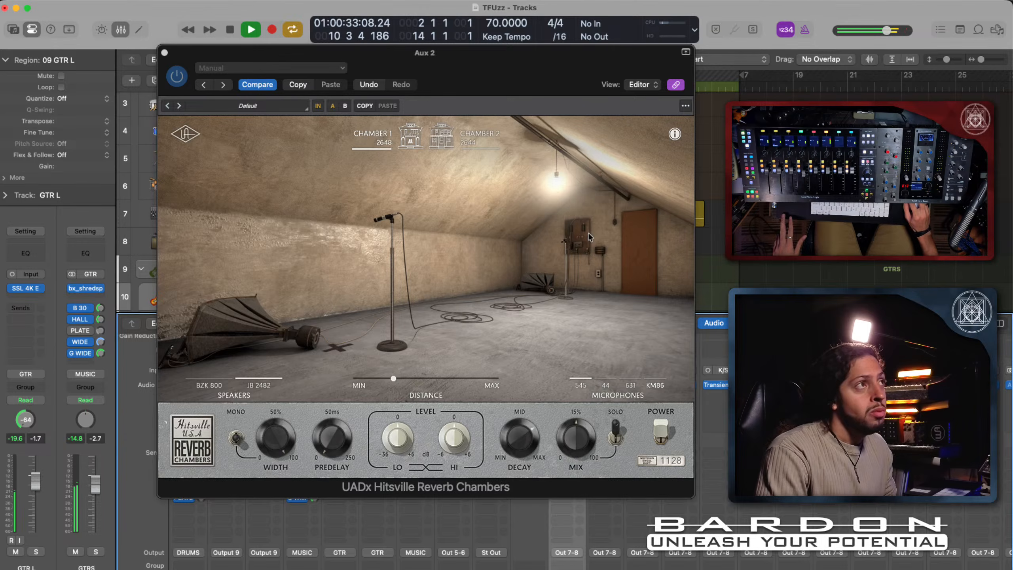
{"action": "key", "text": "s"}
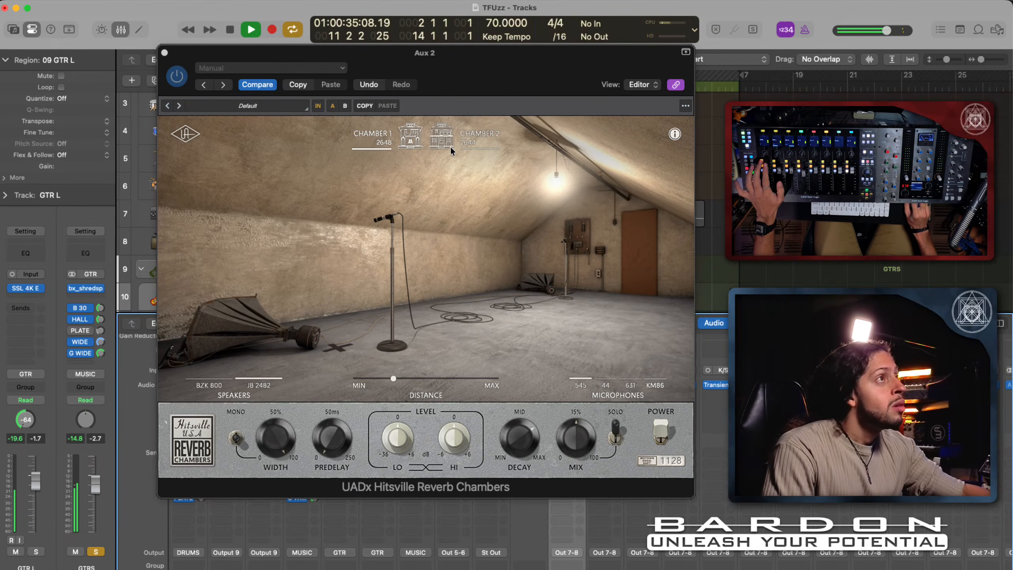
{"action": "left_click", "coordinate": [440, 140]}
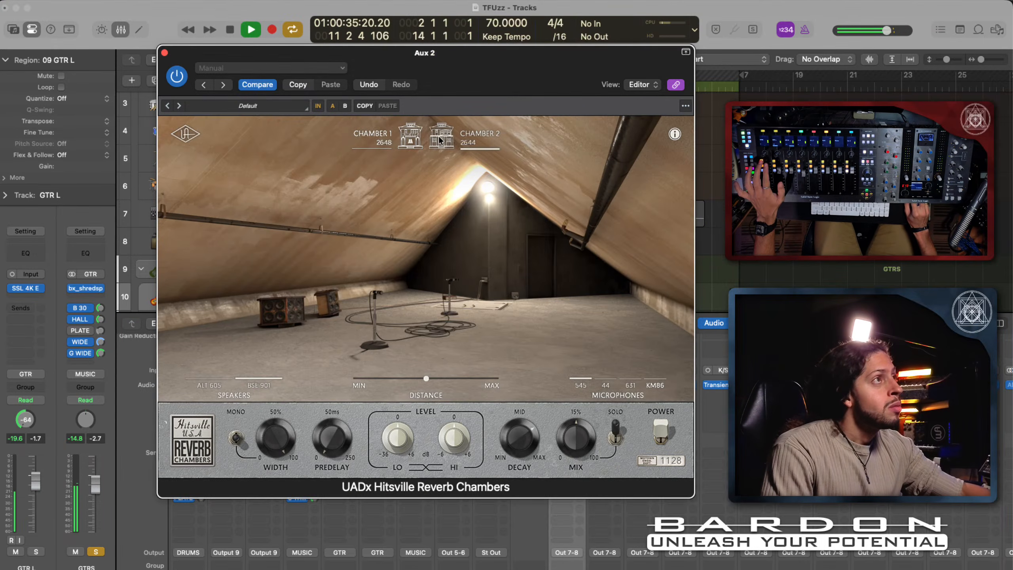
{"action": "left_click", "coordinate": [410, 135]}
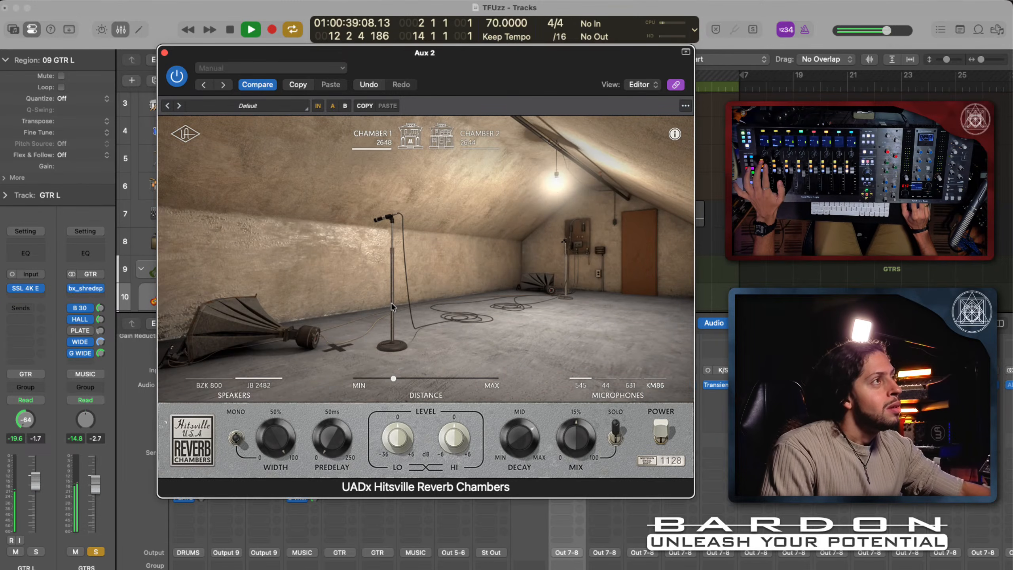
Step: Pull the chamber microphones slightly farther from the speakers, audition the 44, 545 and 631 models, and select the KM86
{"action": "left_click_drag", "start_coordinate": [376, 223], "coordinate": [384, 219]}
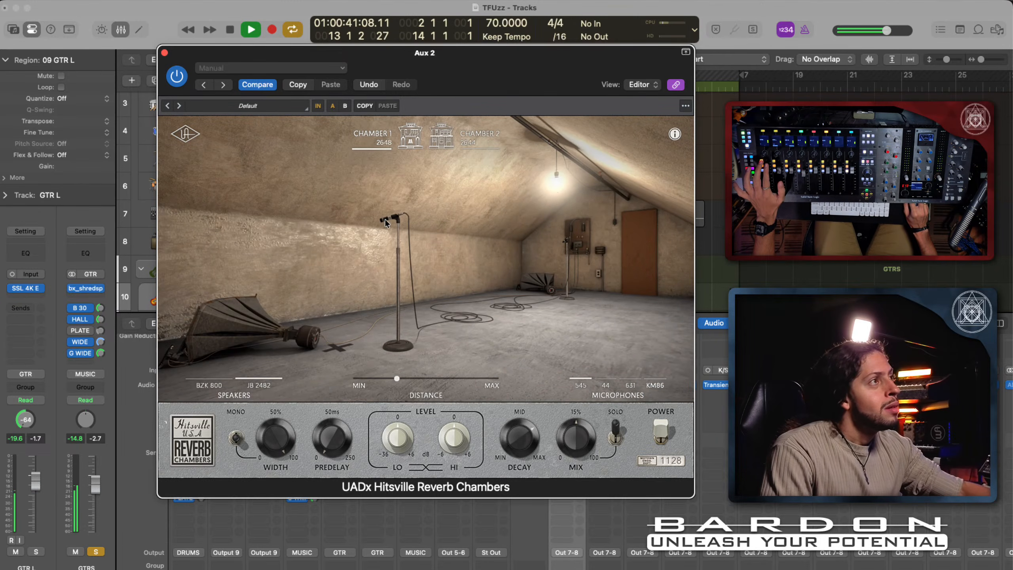
{"action": "left_click", "coordinate": [607, 385]}
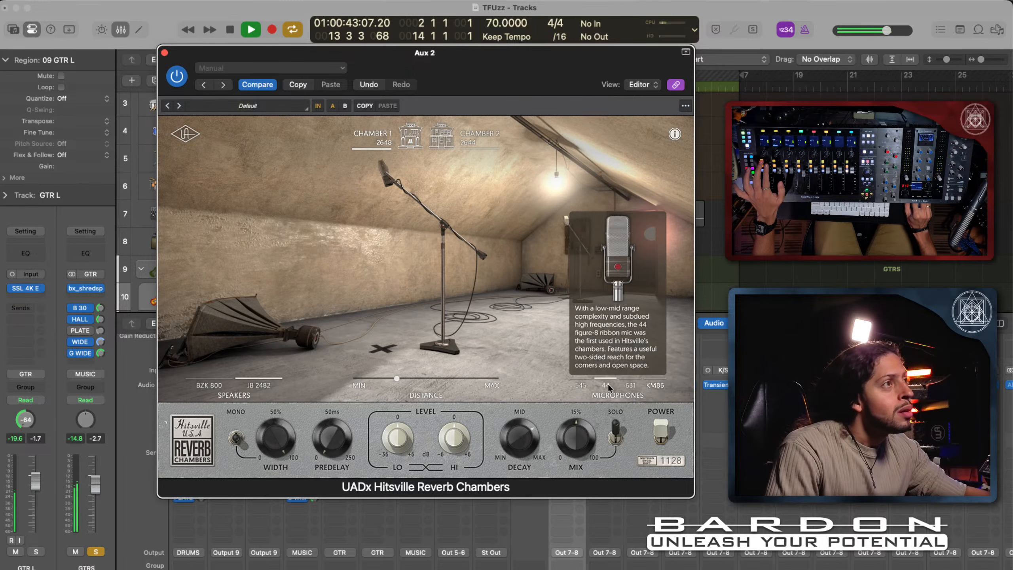
{"action": "left_click", "coordinate": [578, 386]}
{"action": "left_click", "coordinate": [631, 385]}
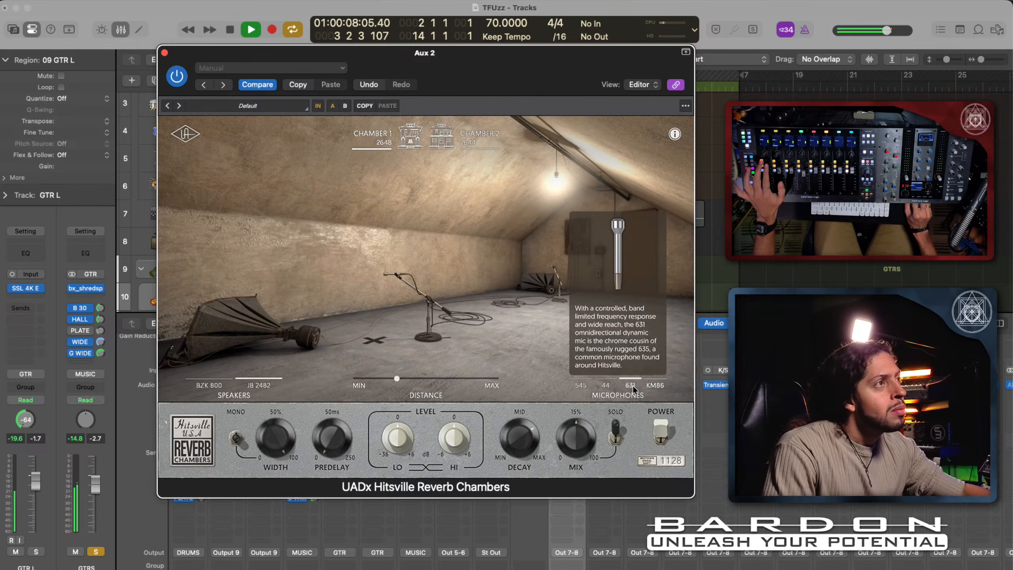
{"action": "left_click", "coordinate": [617, 386]}
{"action": "left_click", "coordinate": [655, 385]}
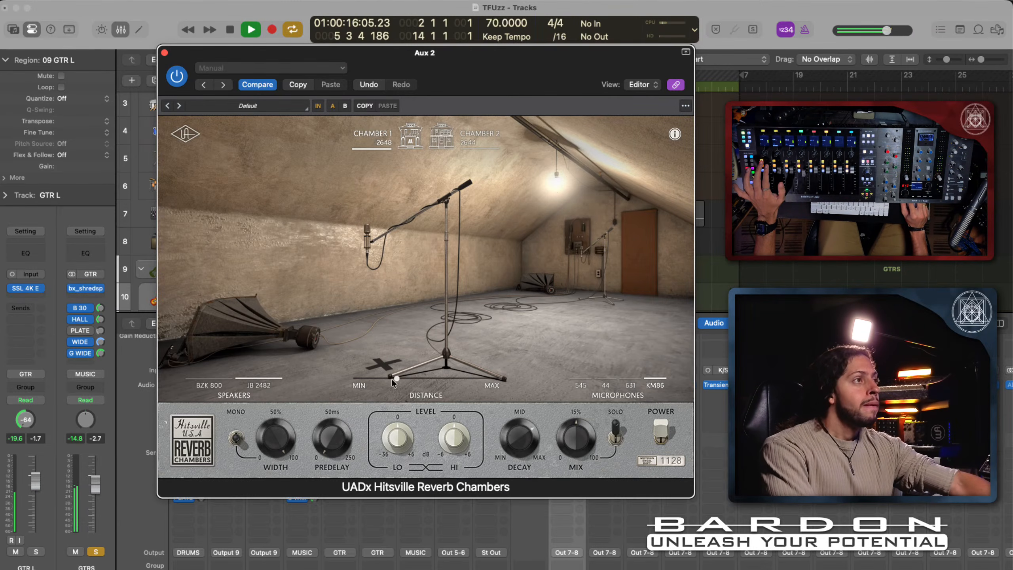
Step: Move the KM86 microphones closer to the speakers, to about one-seventh of the distance range, and close the stopped session's reverb window
{"action": "left_click_drag", "start_coordinate": [392, 378], "coordinate": [374, 379]}
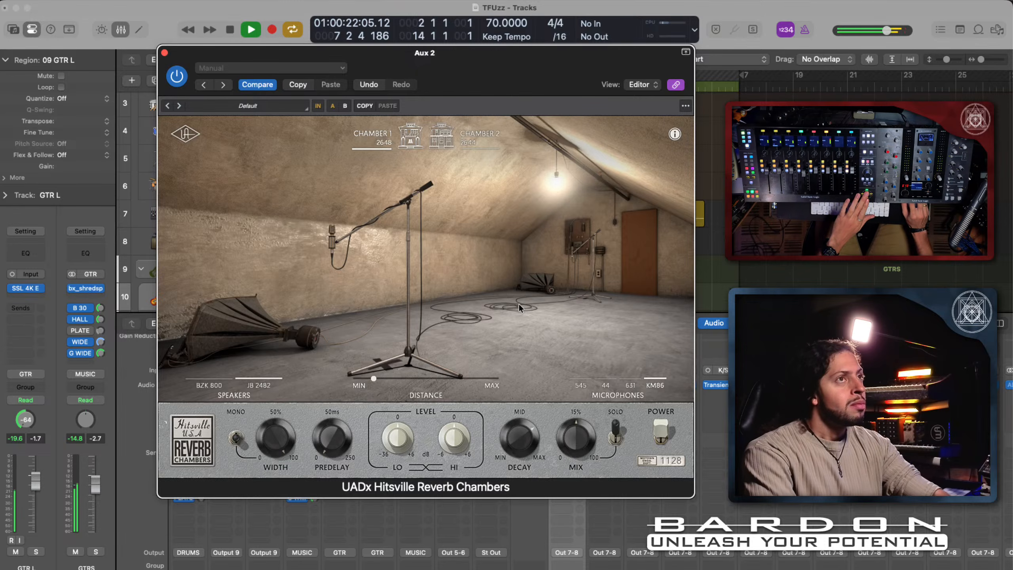
{"action": "key", "text": "space"}
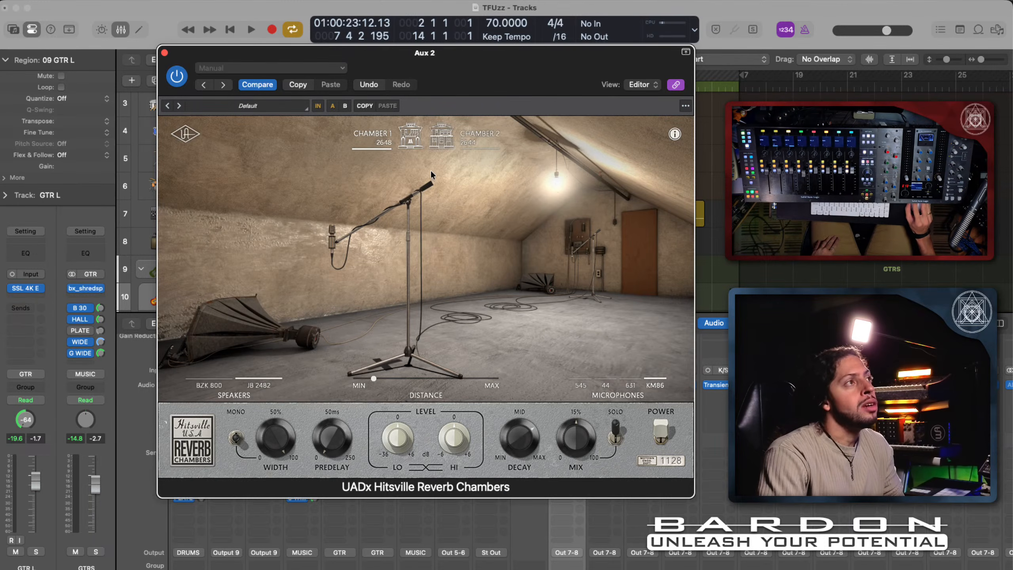
{"action": "mouse_move", "coordinate": [441, 144]}
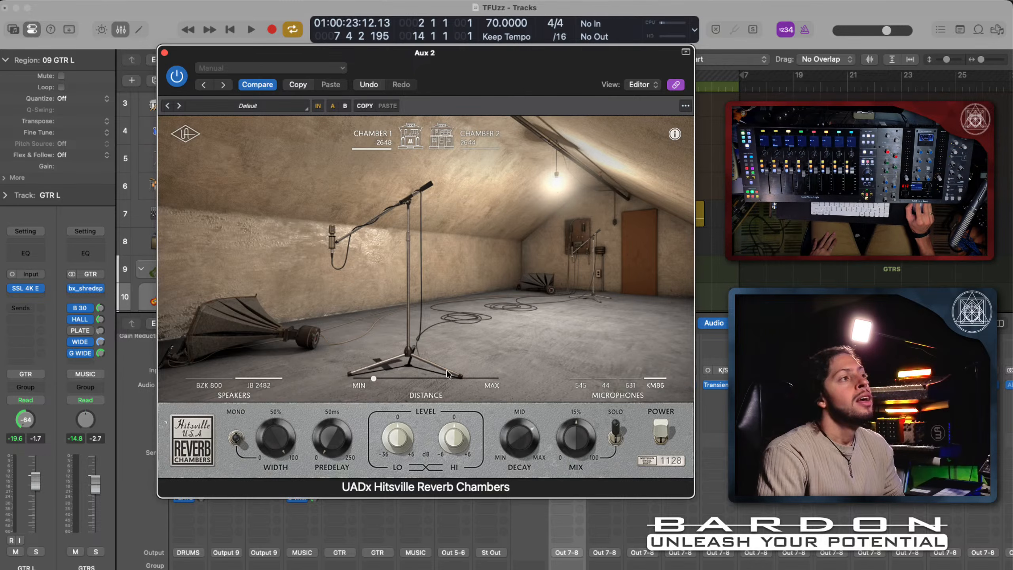
{"action": "mouse_move", "coordinate": [649, 389]}
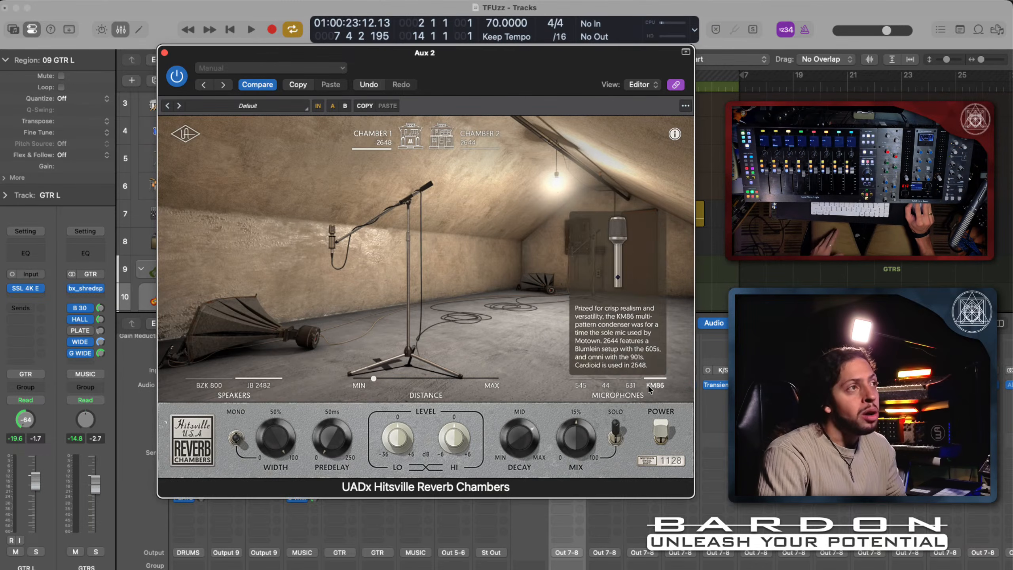
{"action": "mouse_move", "coordinate": [604, 387]}
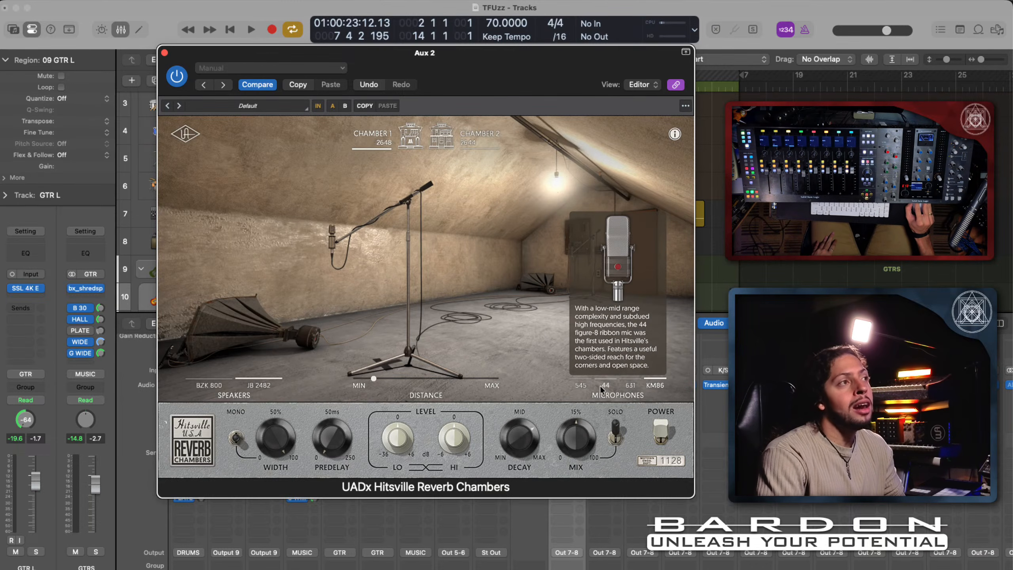
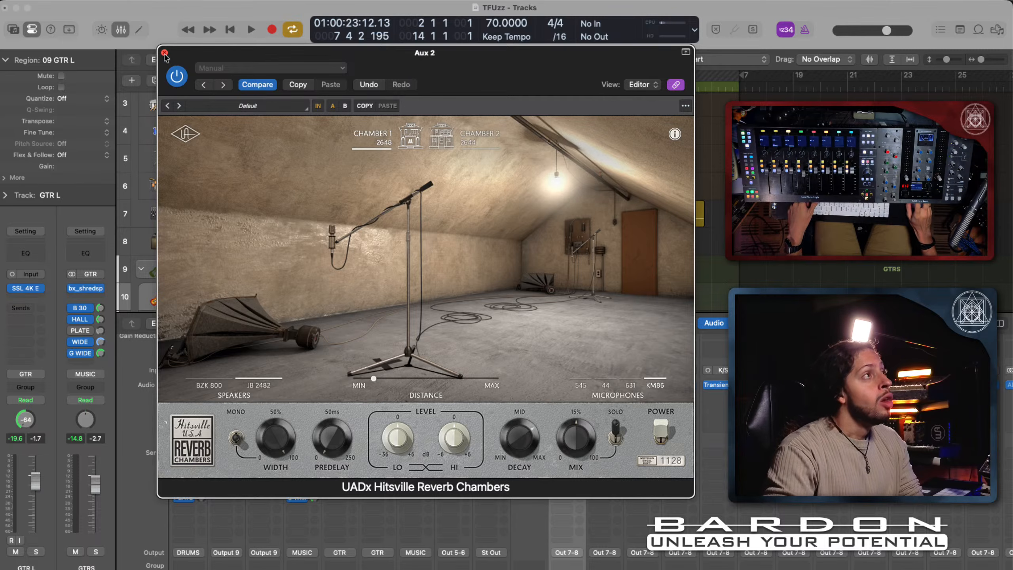
{"action": "left_click", "coordinate": [164, 53]}
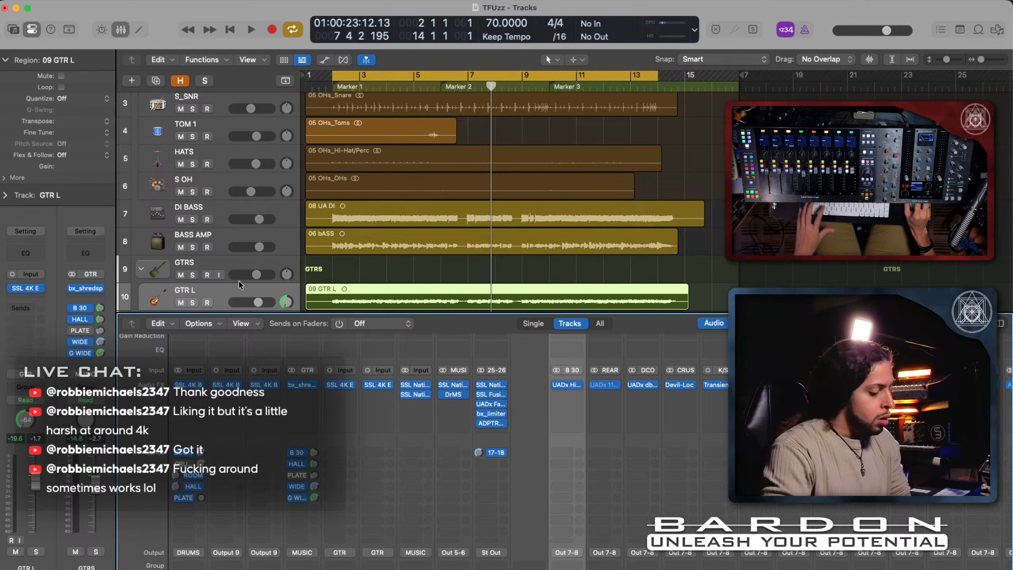
Step: Hide the mixer and open ADPTR MetricAB on the SUM track, skipping the missing reference file
{"action": "key", "text": "x"}
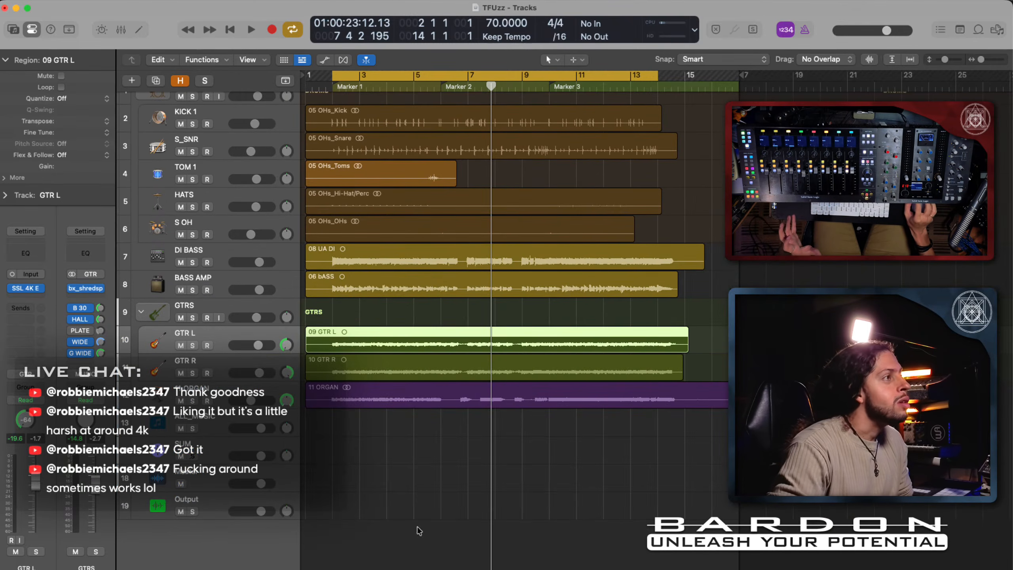
{"action": "left_click", "coordinate": [206, 447]}
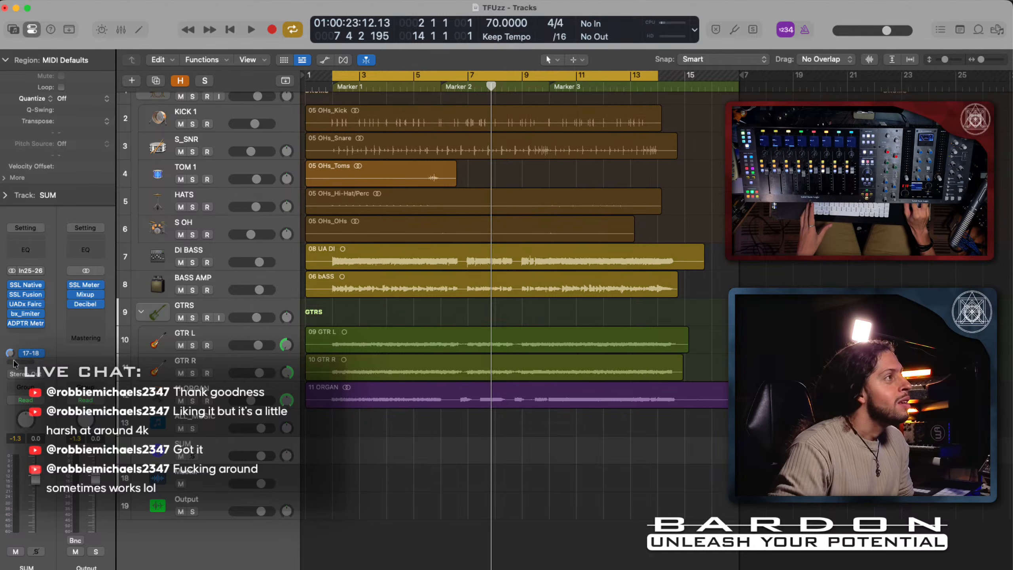
{"action": "left_click", "coordinate": [24, 323]}
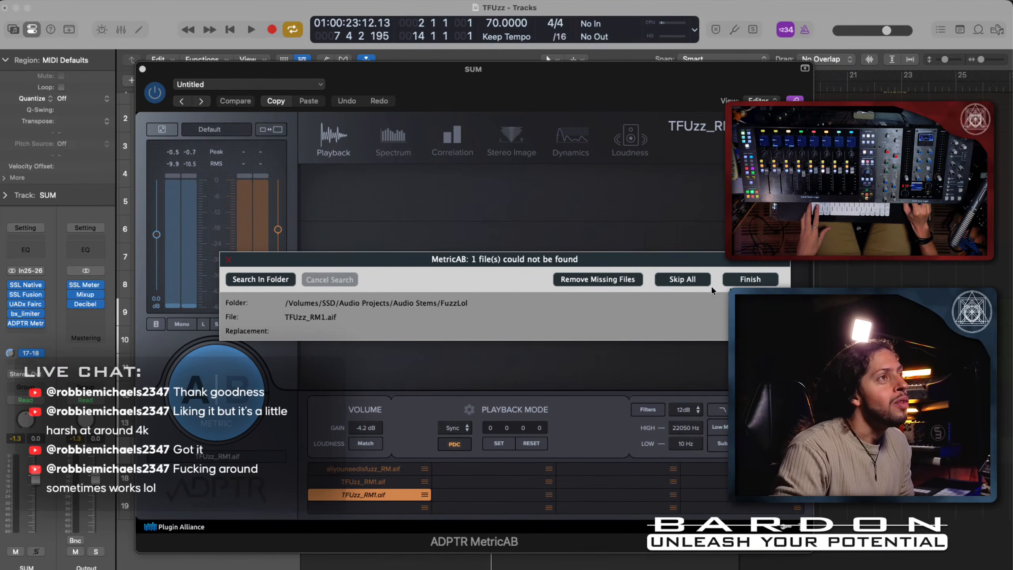
{"action": "left_click", "coordinate": [682, 280]}
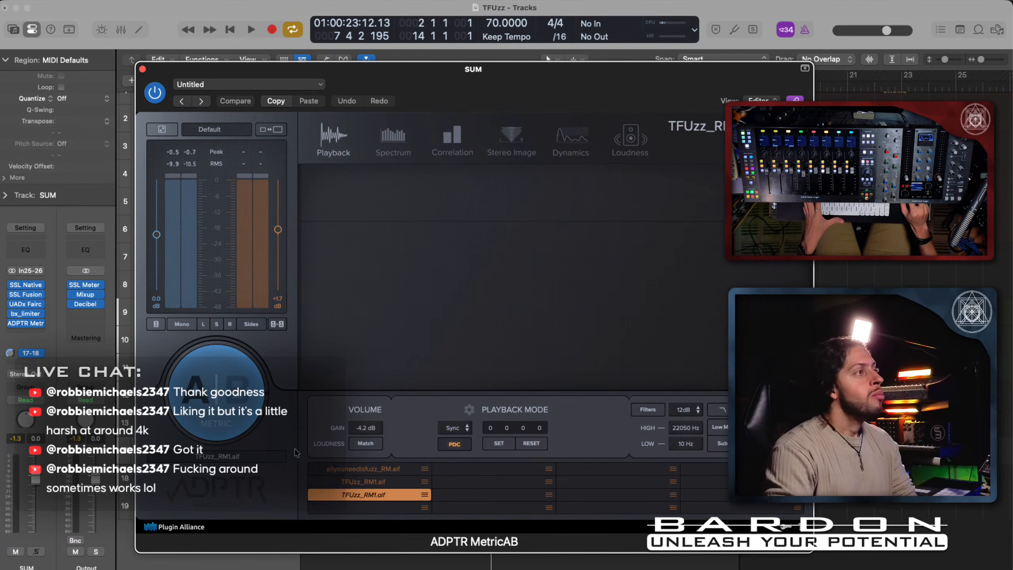
Step: Load TFUzz_RM1.aif from the FuzzLol folder in Stems into MetricAB's third reference slot
{"action": "left_click", "coordinate": [356, 494]}
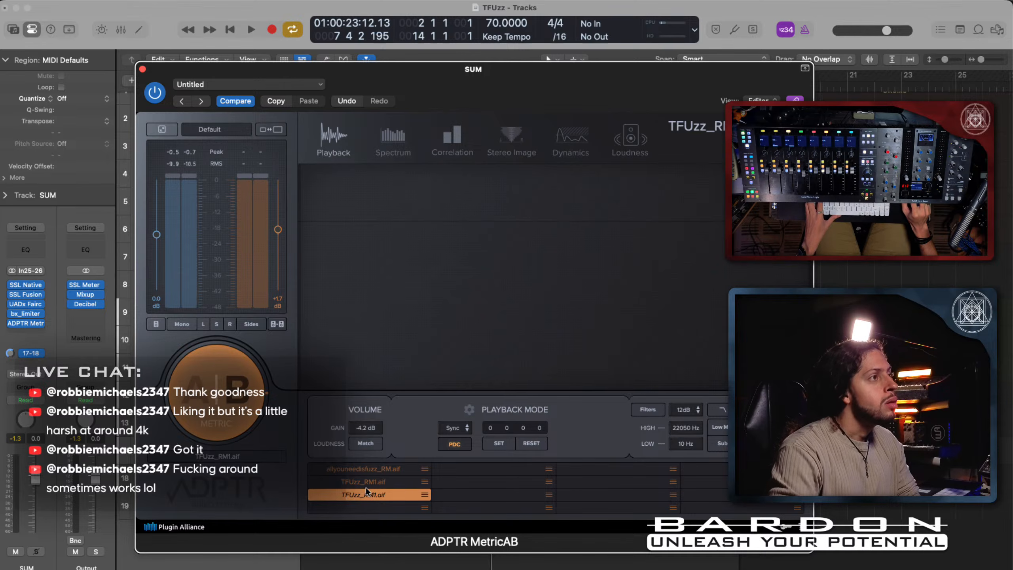
{"action": "left_click", "coordinate": [424, 495]}
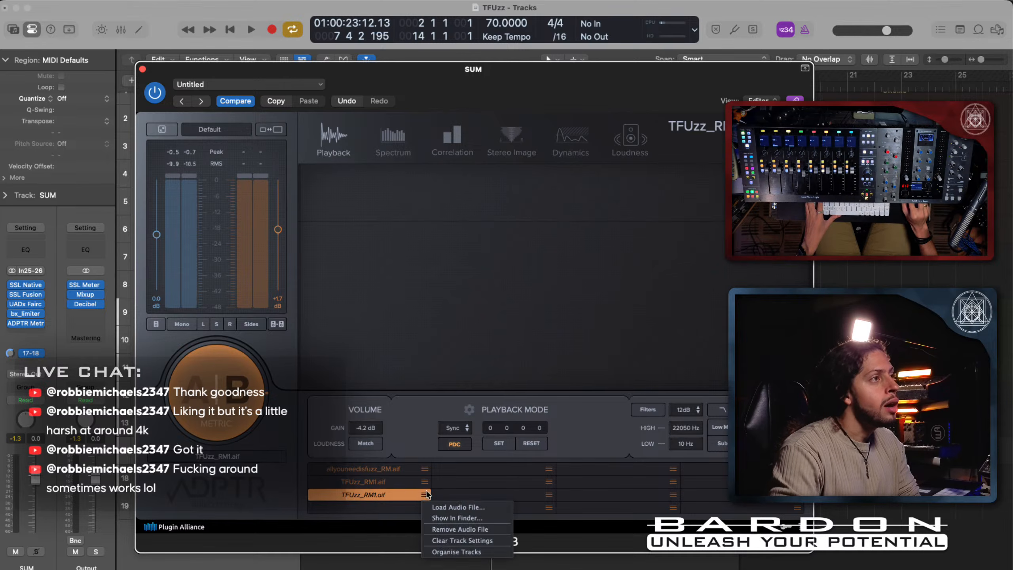
{"action": "left_click", "coordinate": [451, 508]}
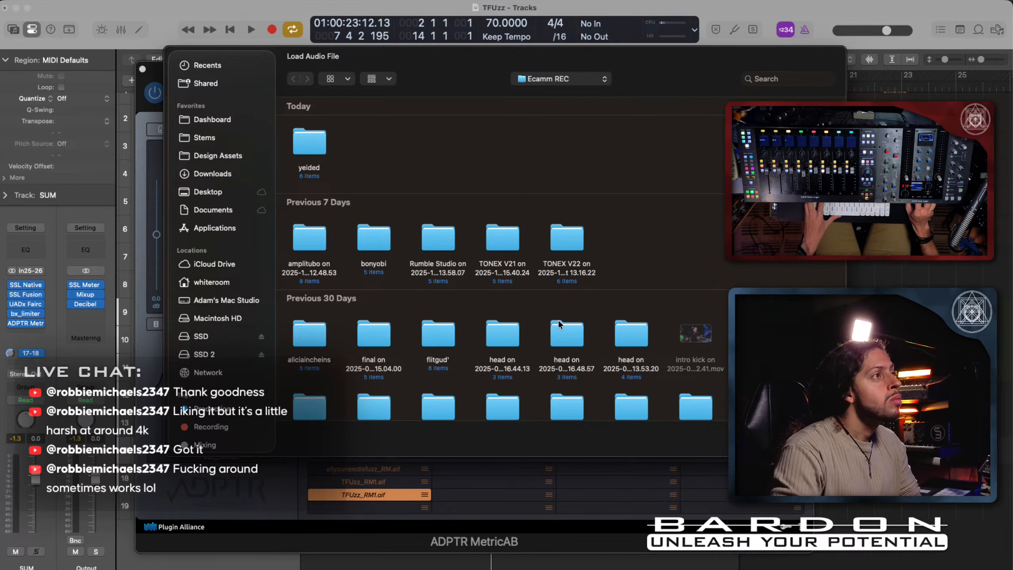
{"action": "left_click", "coordinate": [233, 119]}
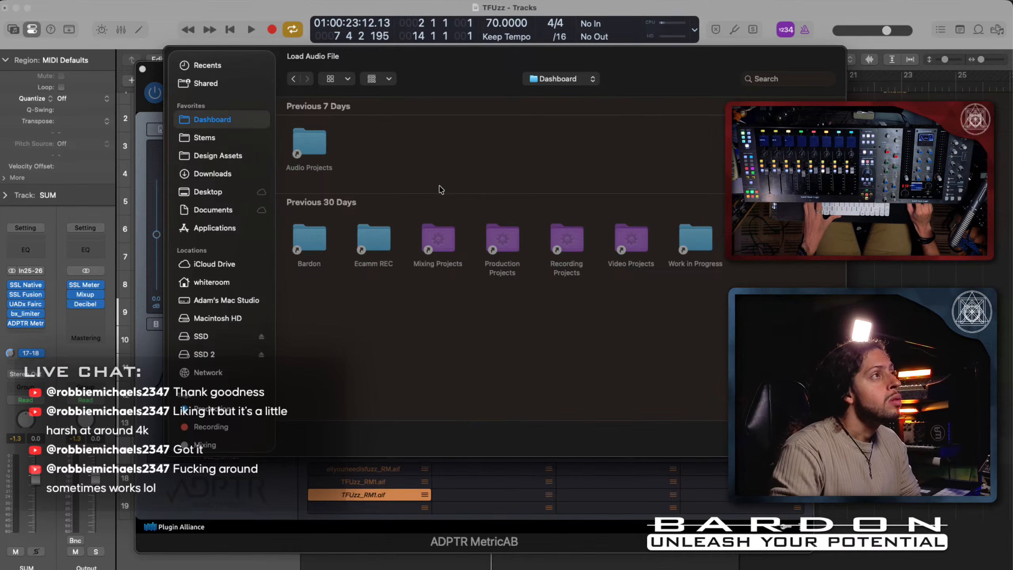
{"action": "double_click", "coordinate": [304, 142]}
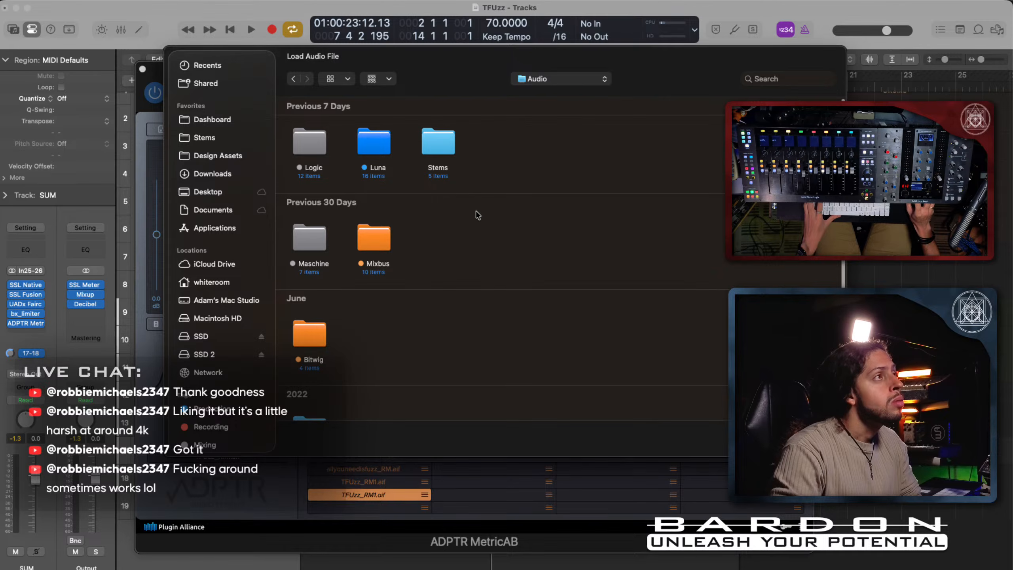
{"action": "double_click", "coordinate": [451, 142]}
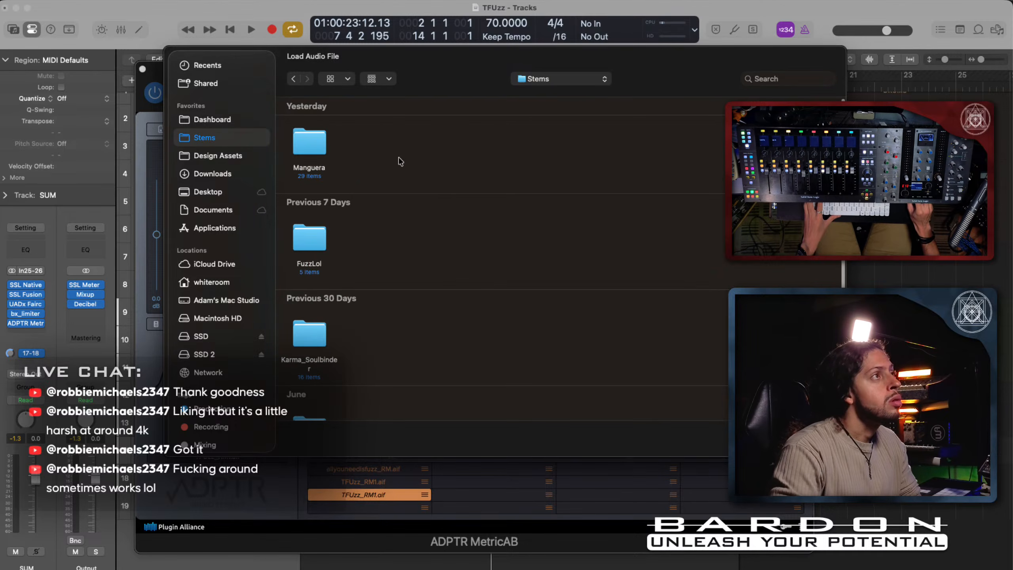
{"action": "double_click", "coordinate": [302, 239]}
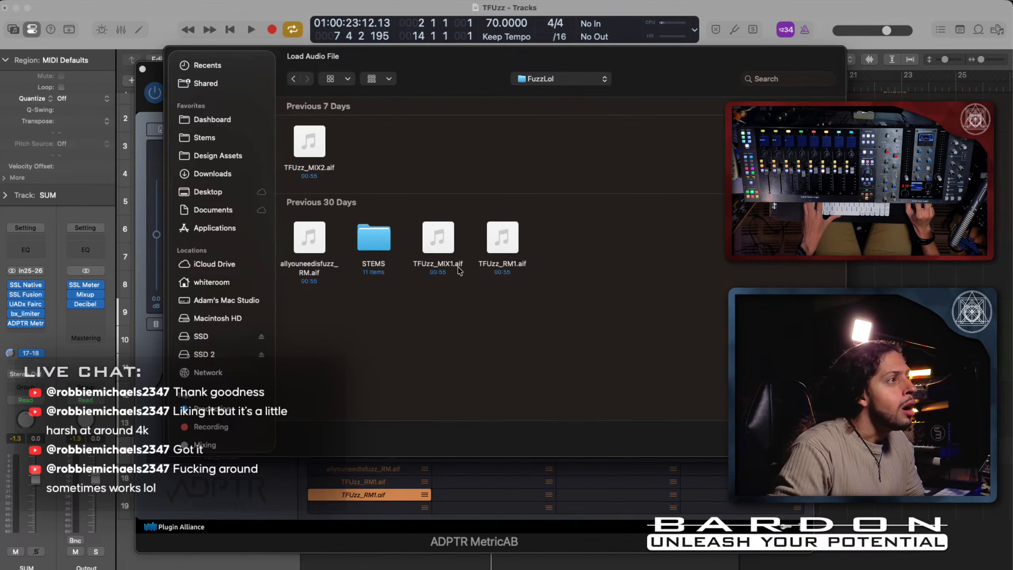
{"action": "double_click", "coordinate": [518, 250]}
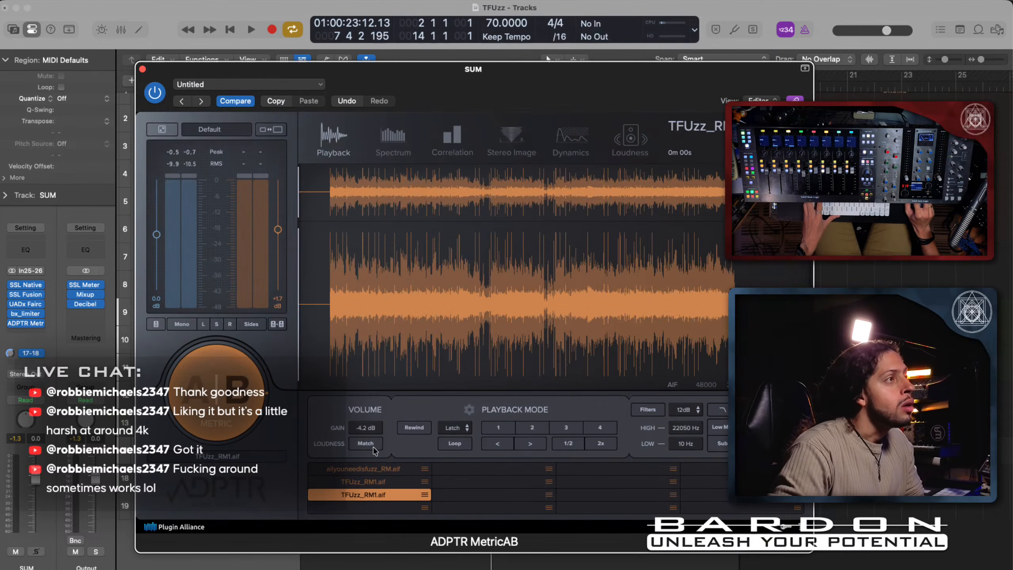
Step: Switch MetricAB back to the mix and match the loaded reference's loudness to it during playback
{"action": "left_click", "coordinate": [374, 444]}
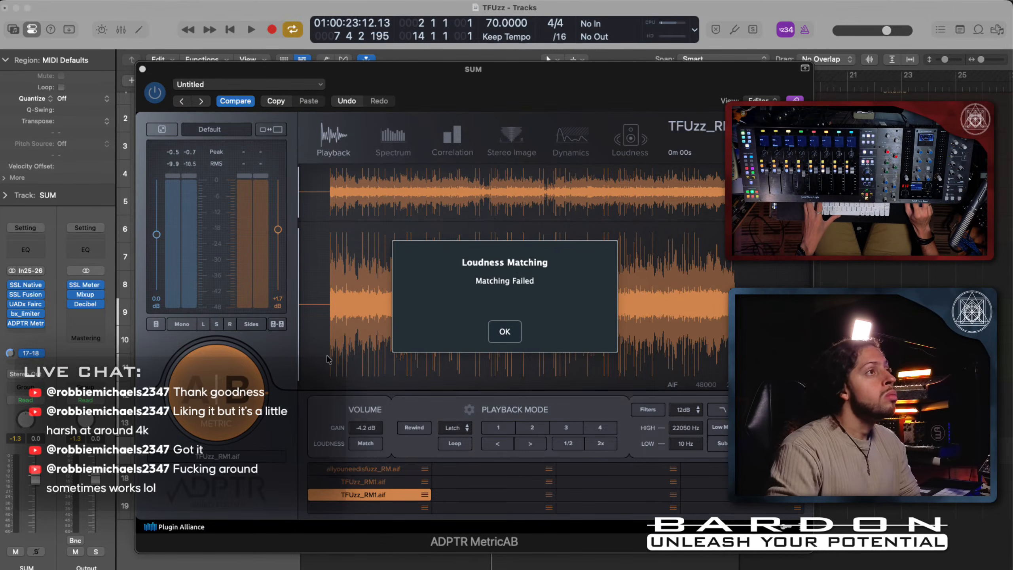
{"action": "left_click", "coordinate": [513, 336]}
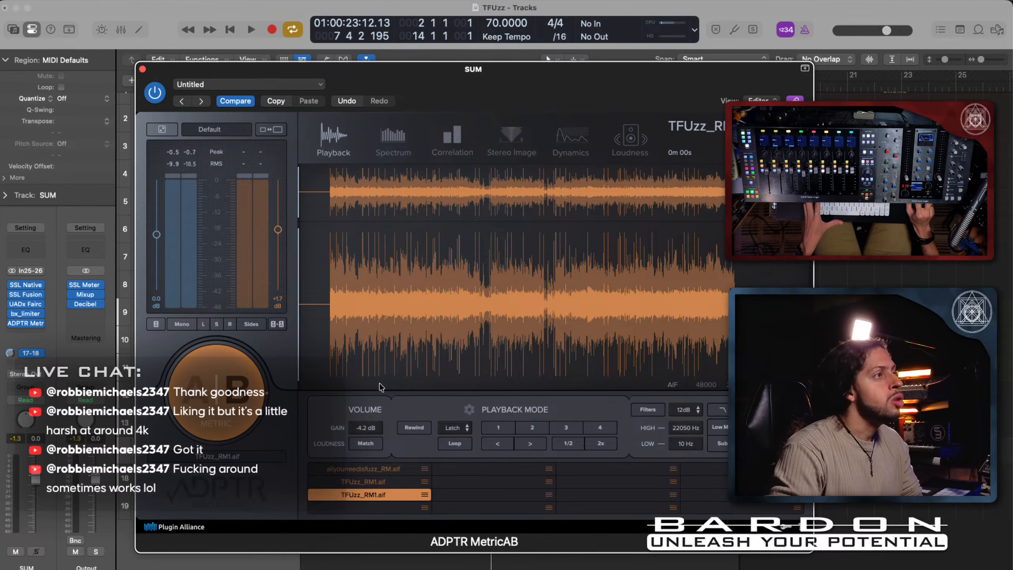
{"action": "left_click", "coordinate": [204, 371]}
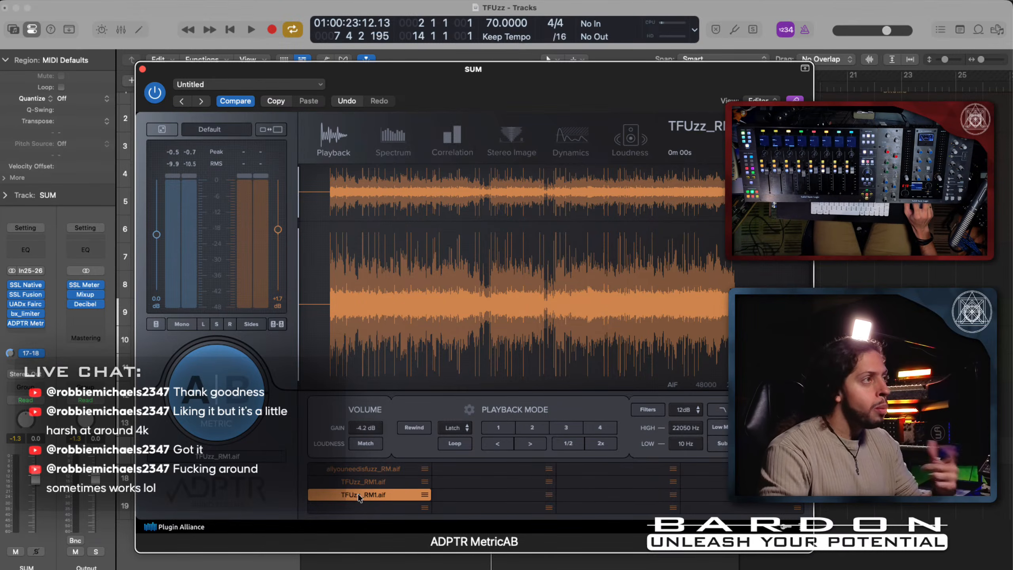
{"action": "key", "text": "space"}
{"action": "left_click", "coordinate": [362, 445]}
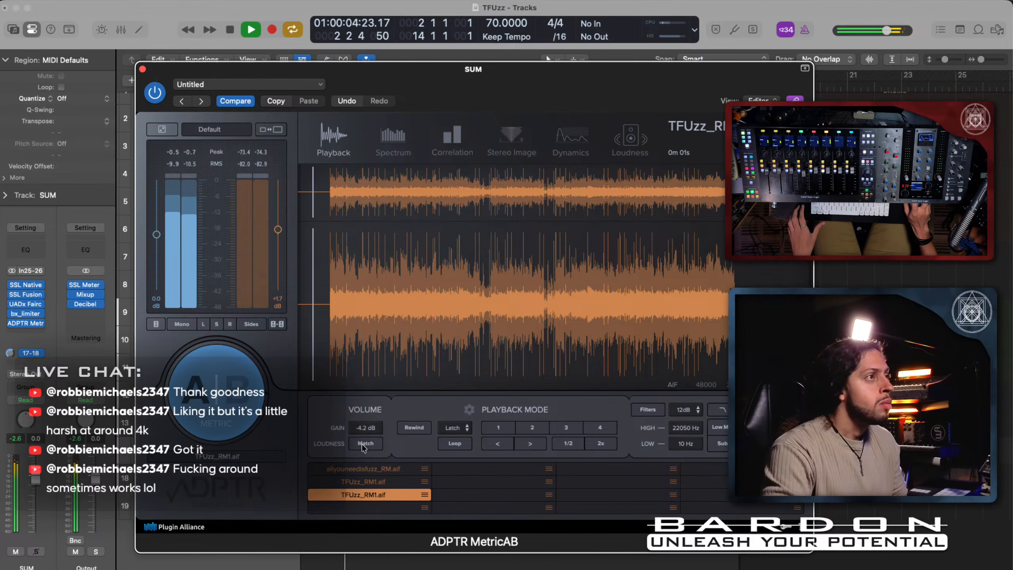
Step: Compare the current mix with the TFUzz_RM1.aif reference by alternating between A and B, and stop playback
{"action": "left_click", "coordinate": [229, 385]}
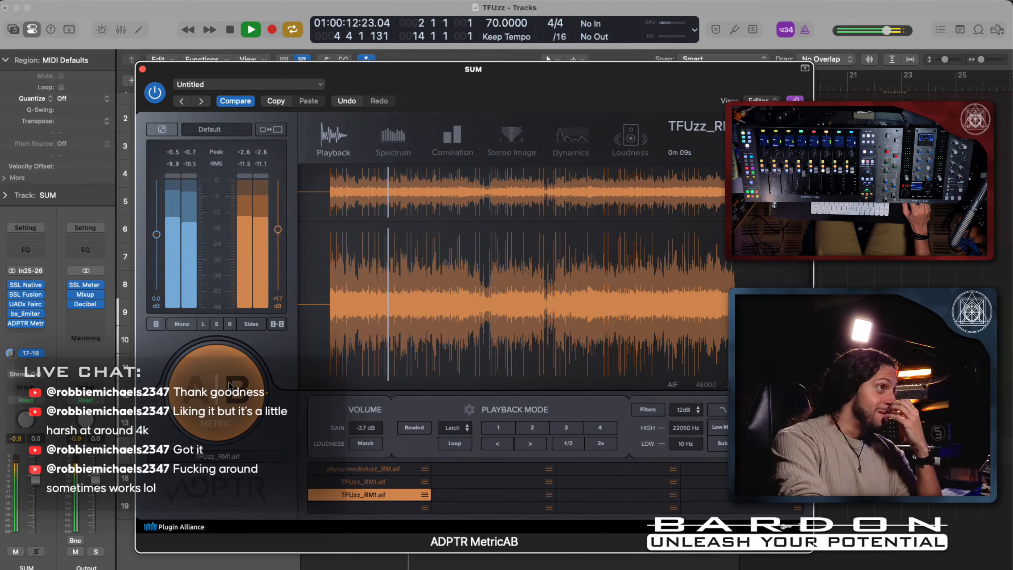
{"action": "left_click", "coordinate": [230, 385]}
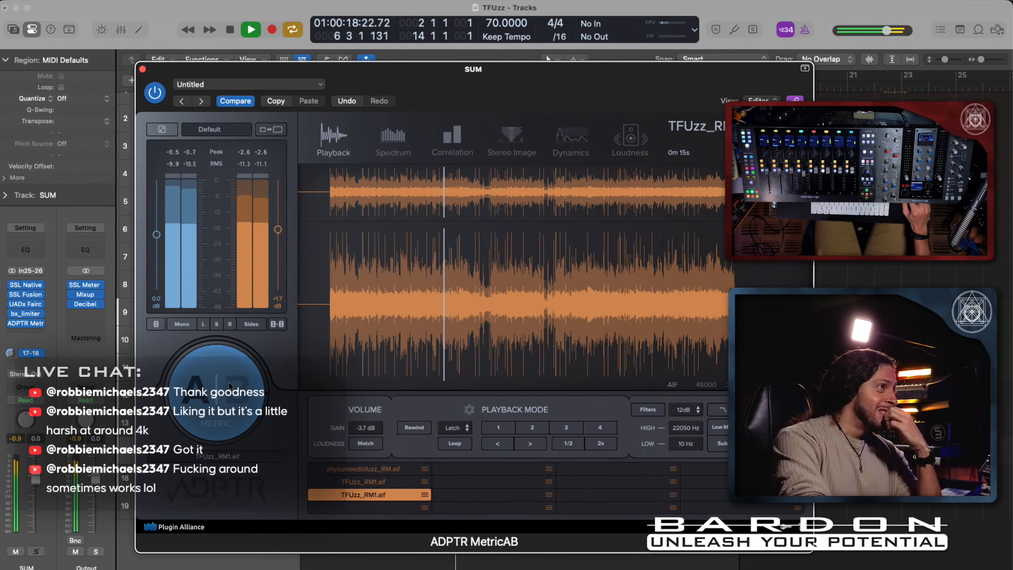
{"action": "left_click", "coordinate": [229, 385]}
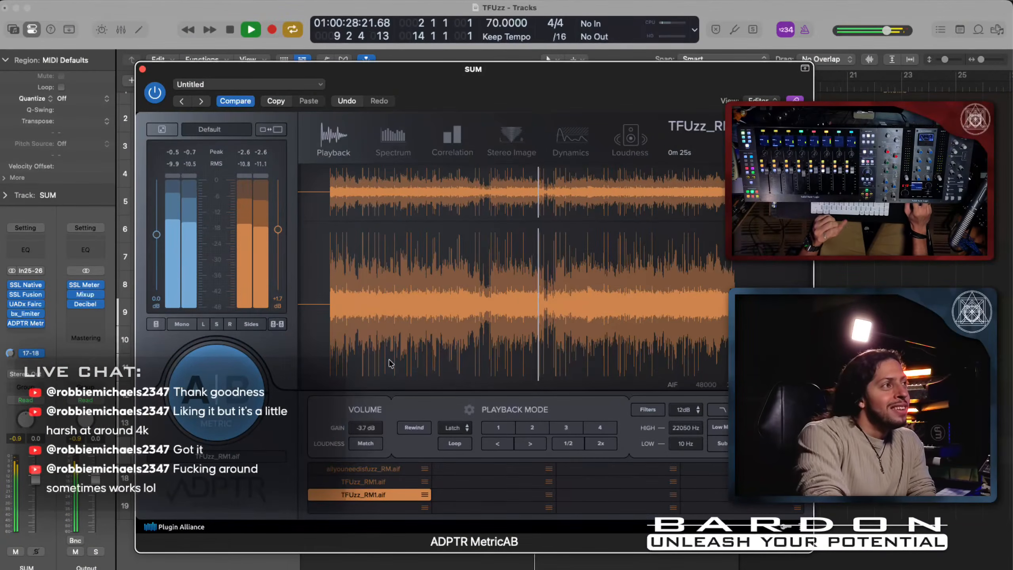
{"action": "key", "text": "space"}
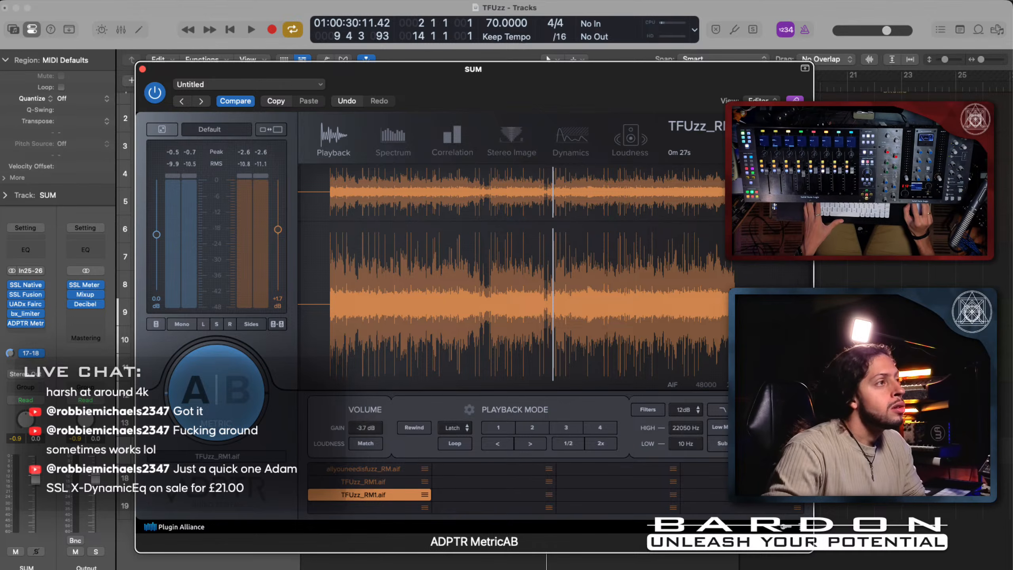
Step: Compare the playback settings of the TFUzz_RM1.aif references in MetricAB's second and third slots
{"action": "left_click", "coordinate": [379, 481]}
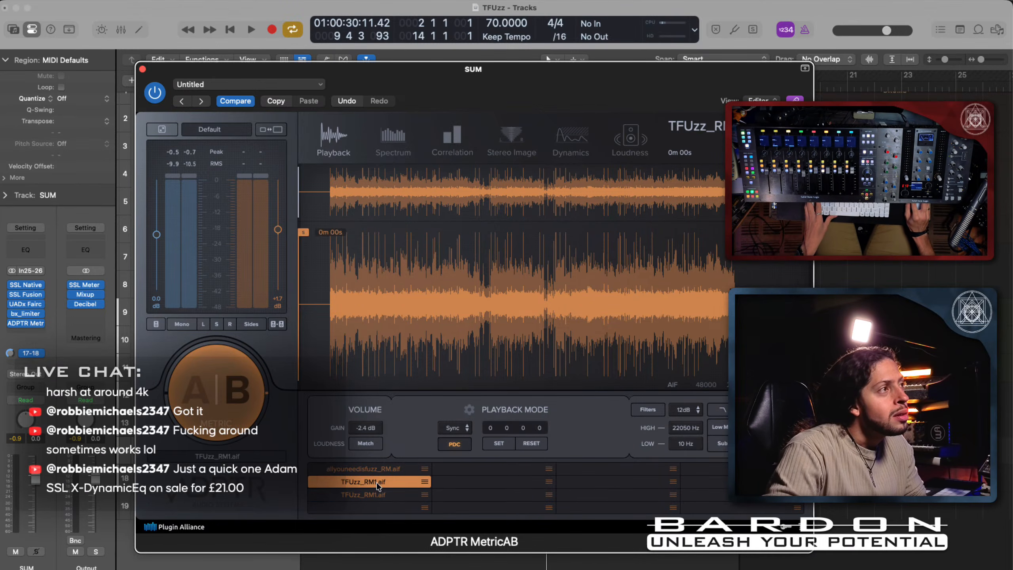
{"action": "left_click", "coordinate": [361, 494]}
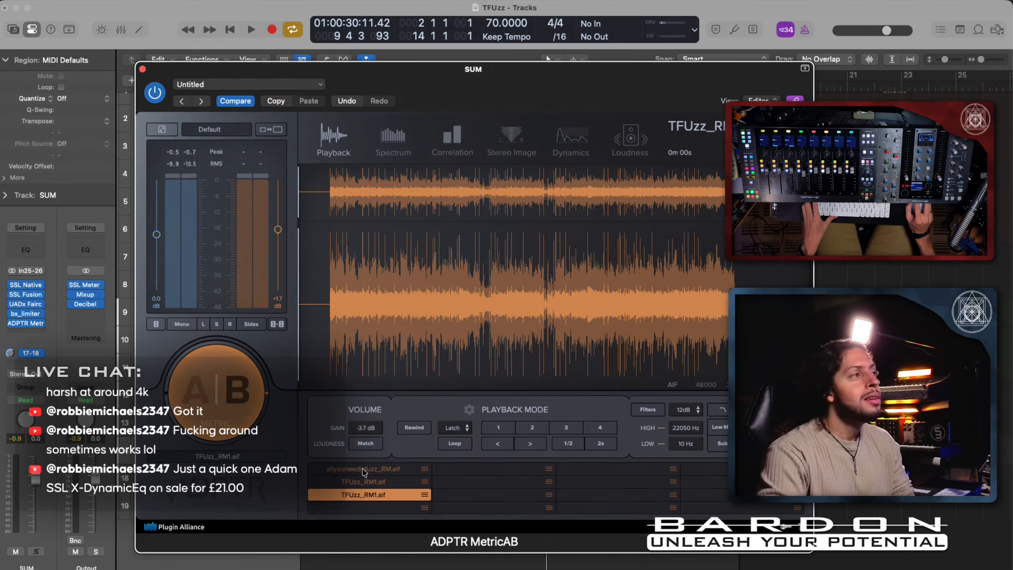
{"action": "left_click", "coordinate": [222, 399]}
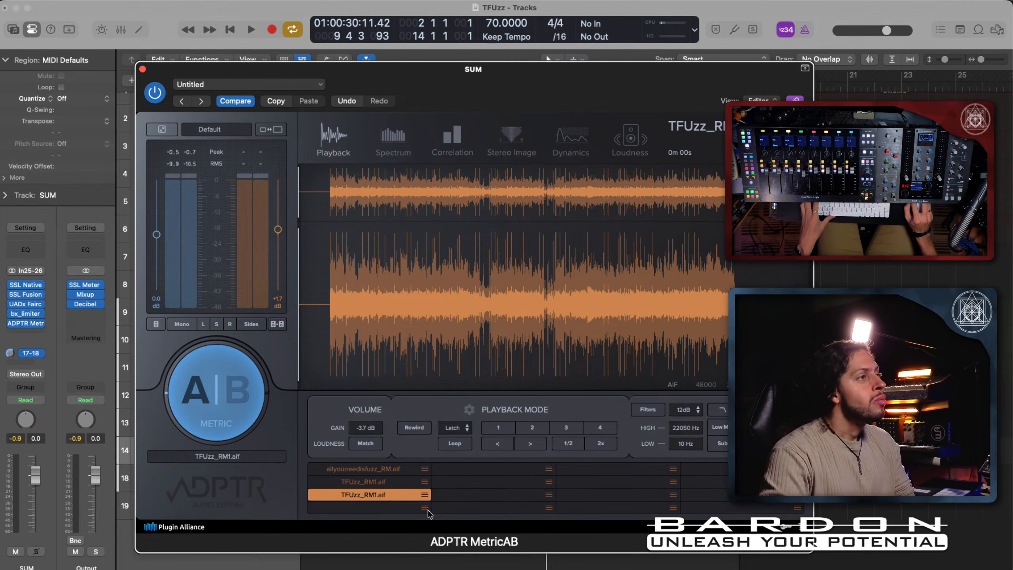
{"action": "left_click", "coordinate": [425, 491]}
{"action": "left_click", "coordinate": [386, 481]}
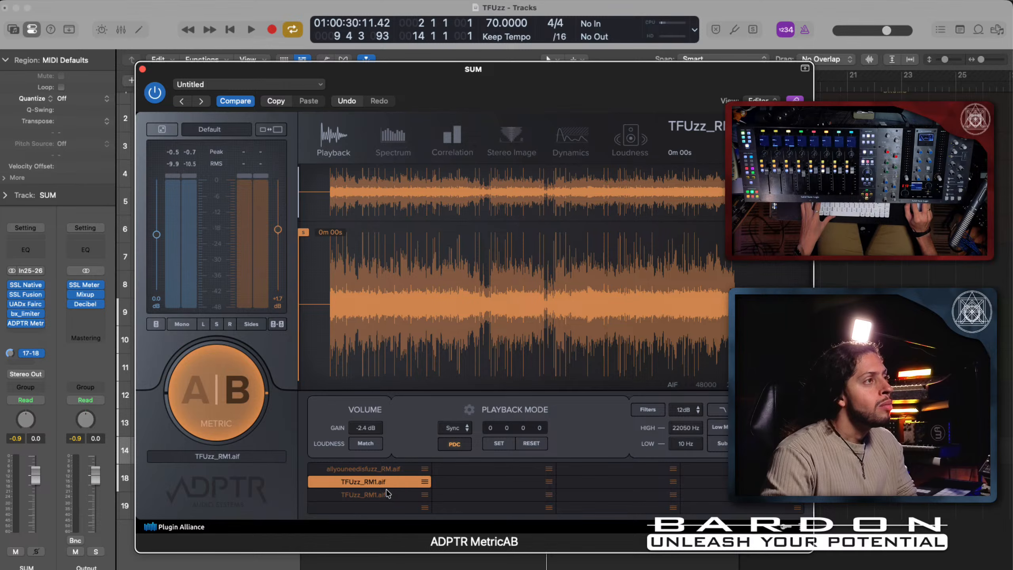
{"action": "left_click", "coordinate": [386, 493]}
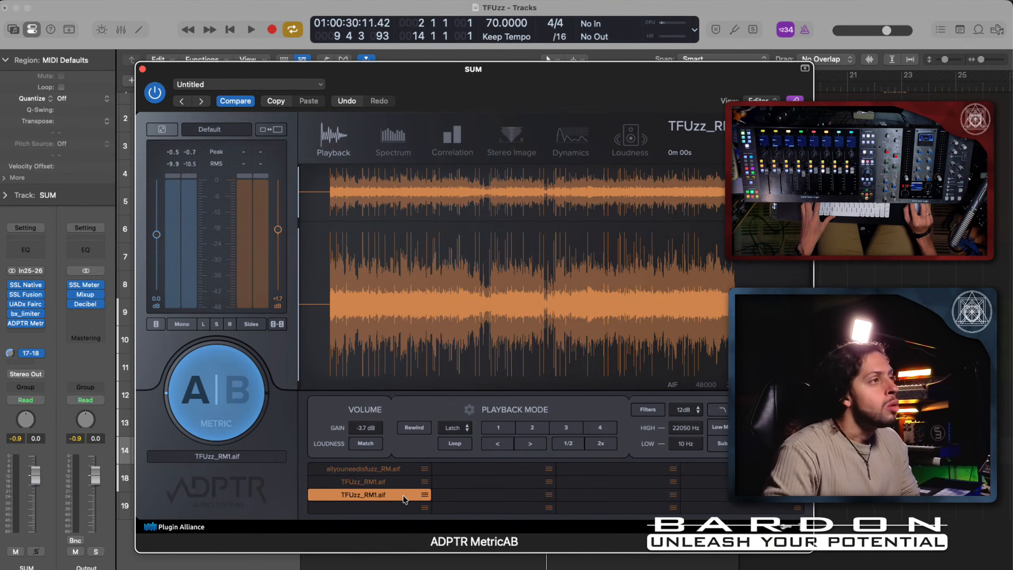
Step: Load TFUzz_MIX1.aif from the FuzzLol folder into MetricAB's fourth reference slot and make it the active reference
{"action": "left_click", "coordinate": [425, 508]}
{"action": "left_click", "coordinate": [463, 522]}
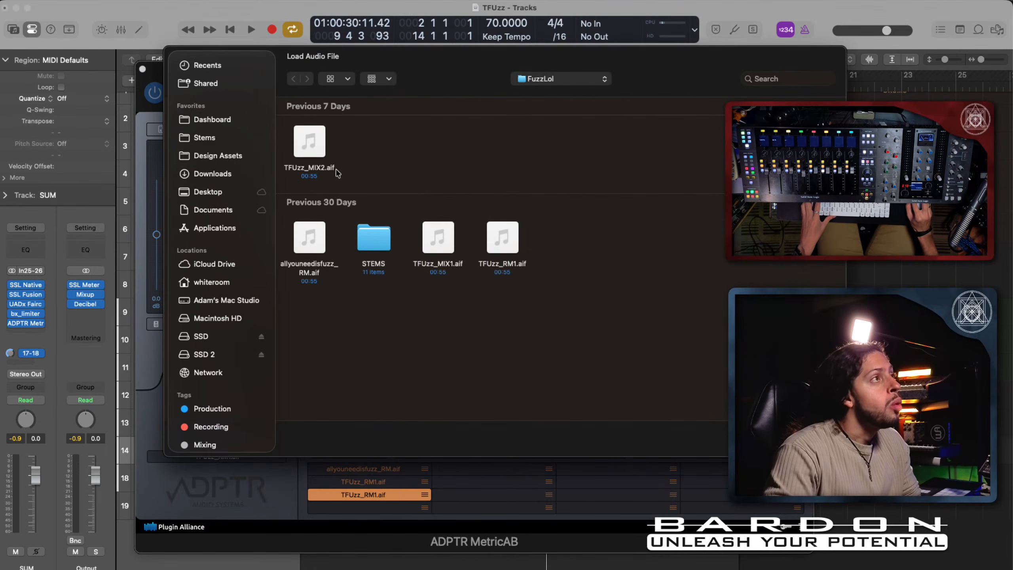
{"action": "double_click", "coordinate": [442, 251]}
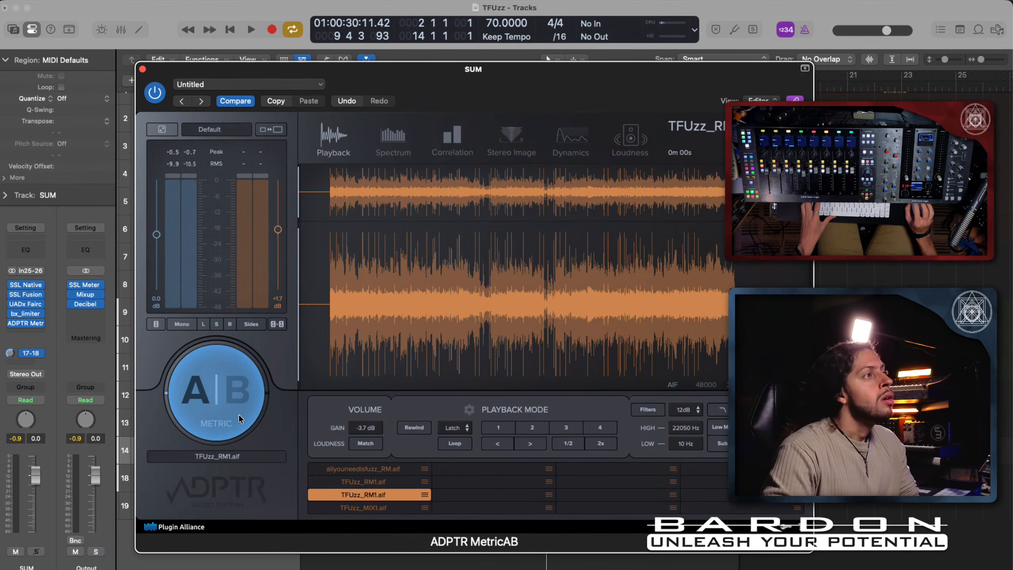
{"action": "left_click", "coordinate": [386, 506]}
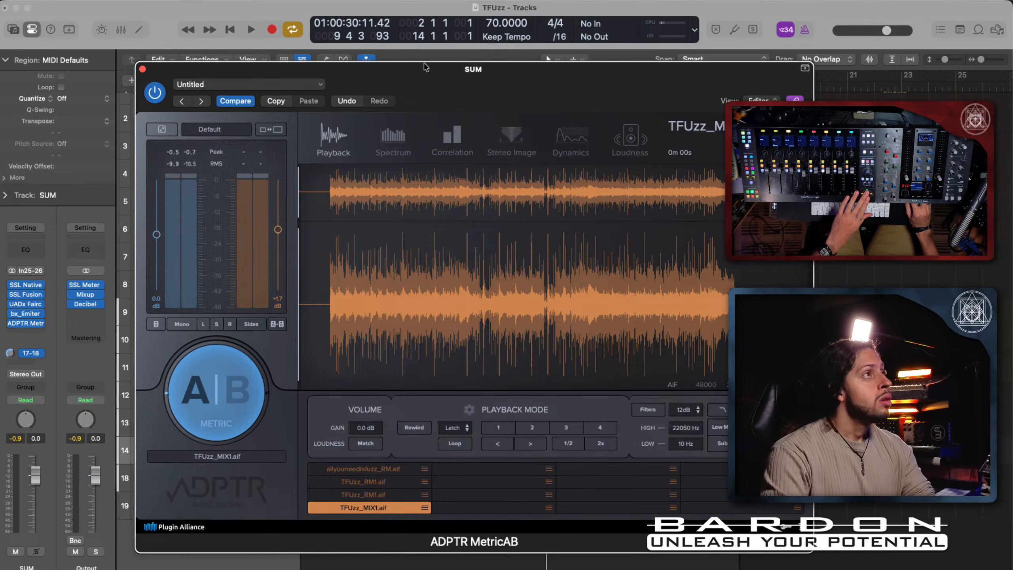
{"action": "mouse_move", "coordinate": [440, 71]}
{"action": "left_mouse_down"}
{"action": "mouse_move", "coordinate": [441, 111]}
{"action": "mouse_move", "coordinate": [443, 51]}
{"action": "left_mouse_up"}
{"action": "left_click", "coordinate": [374, 486]}
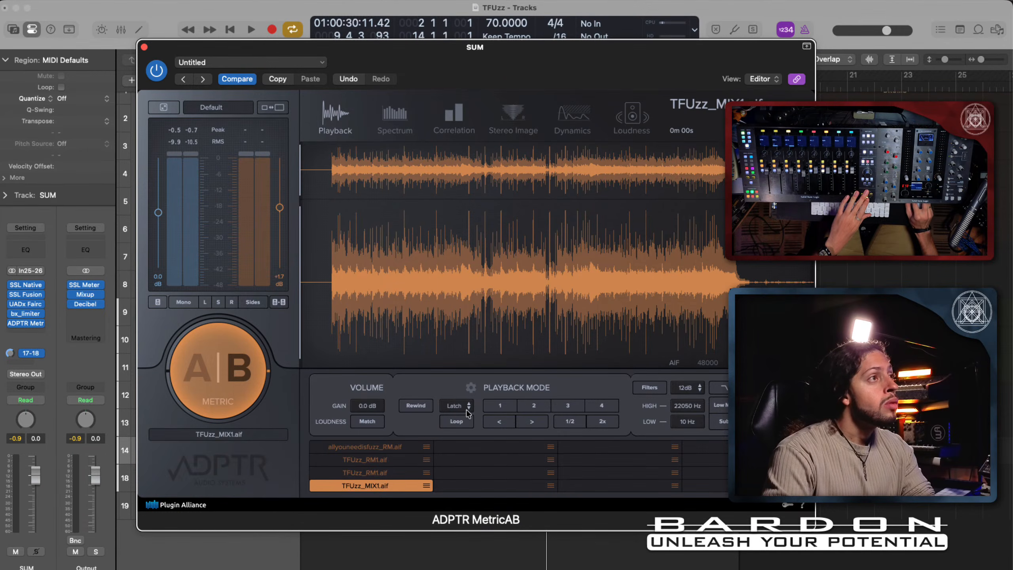
Step: Set the playback mode to Sync for TFUzz_MIX1.aif and the third slot's TFUzz_RM1.aif, and reselect TFUzz_MIX1.aif
{"action": "left_click", "coordinate": [471, 388]}
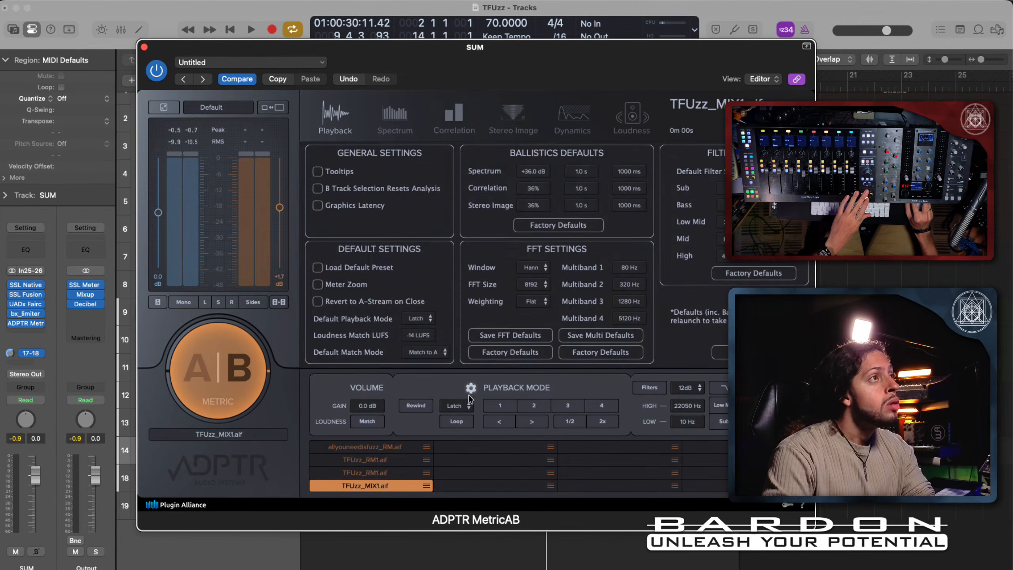
{"action": "left_click", "coordinate": [472, 389]}
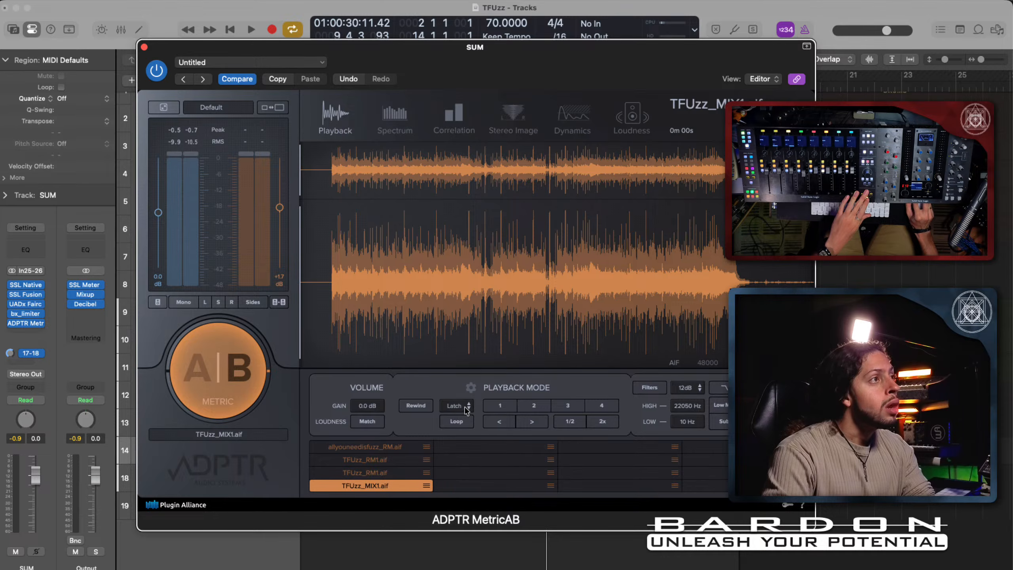
{"action": "left_click", "coordinate": [457, 407]}
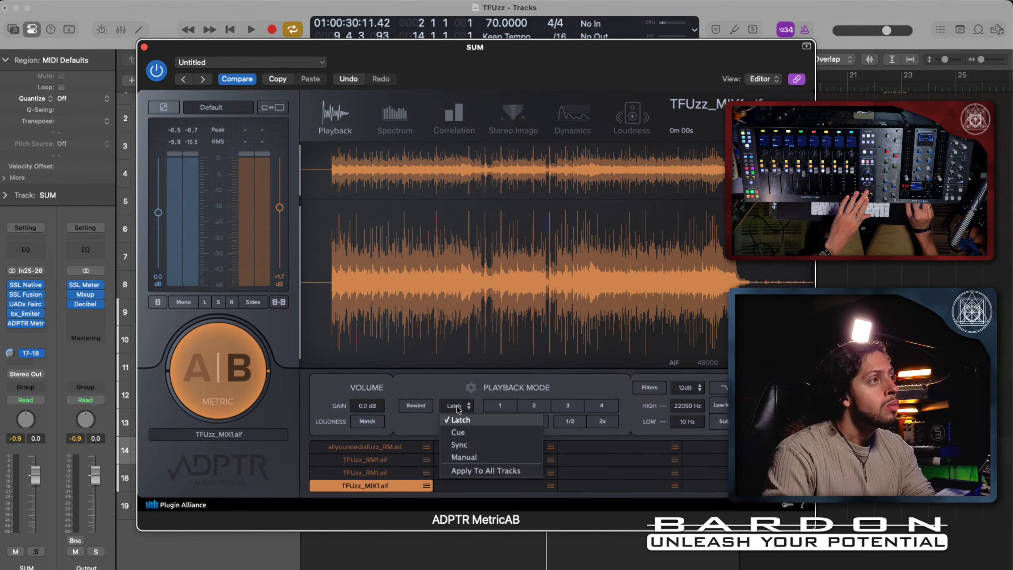
{"action": "left_click", "coordinate": [463, 444]}
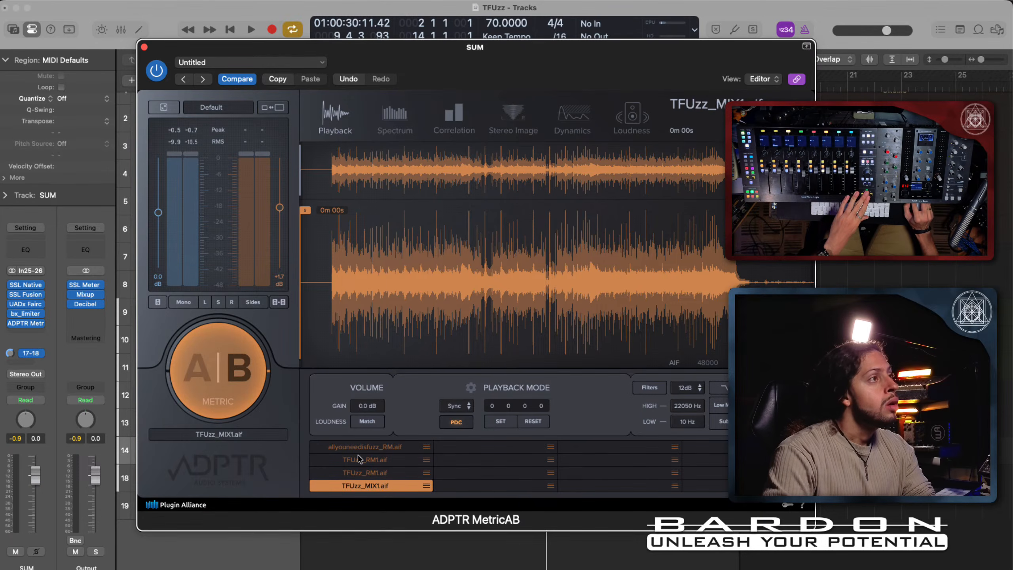
{"action": "left_click", "coordinate": [360, 472]}
{"action": "left_click", "coordinate": [458, 406]}
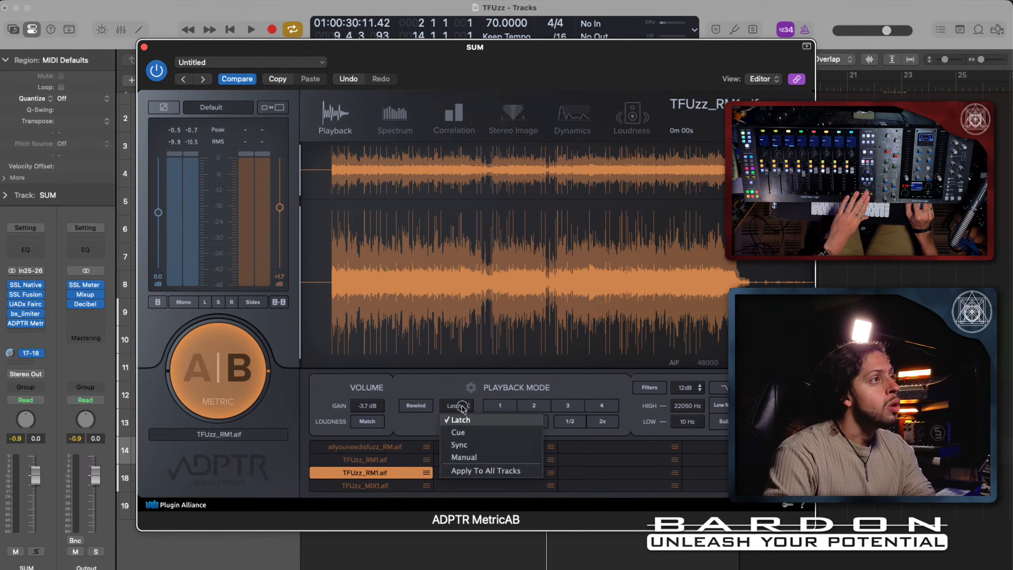
{"action": "left_click", "coordinate": [460, 444]}
{"action": "left_click", "coordinate": [377, 485]}
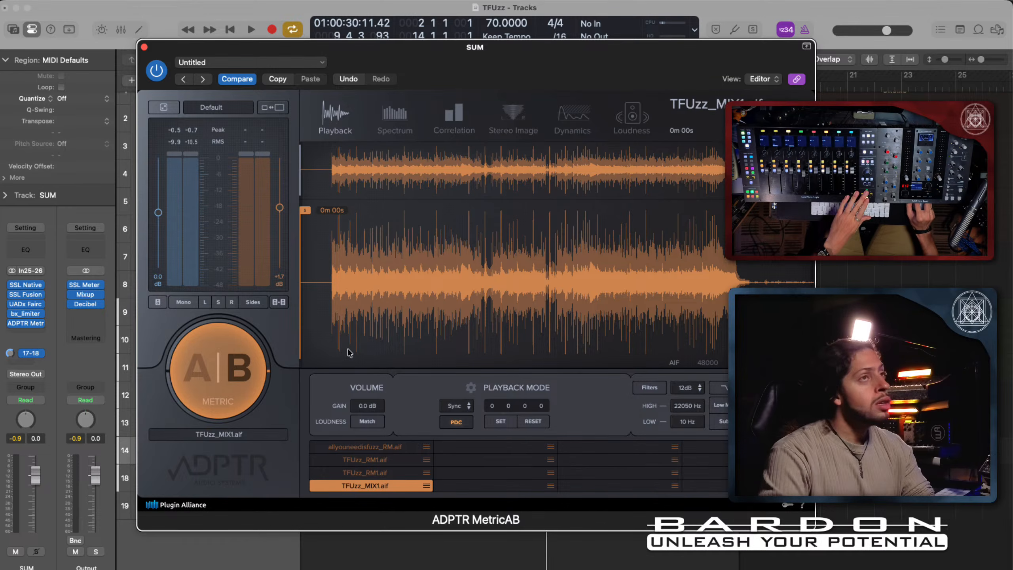
Step: Match the loudness of TFUzz_MIX1.aif to the current mix during playback and compare both by alternating between A and B
{"action": "left_click", "coordinate": [232, 372]}
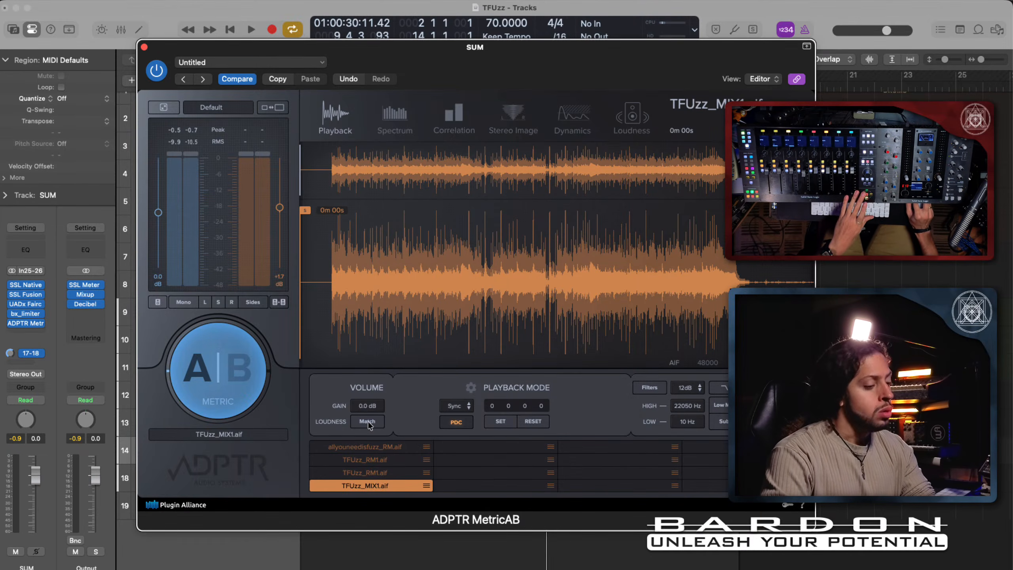
{"action": "key", "text": "space"}
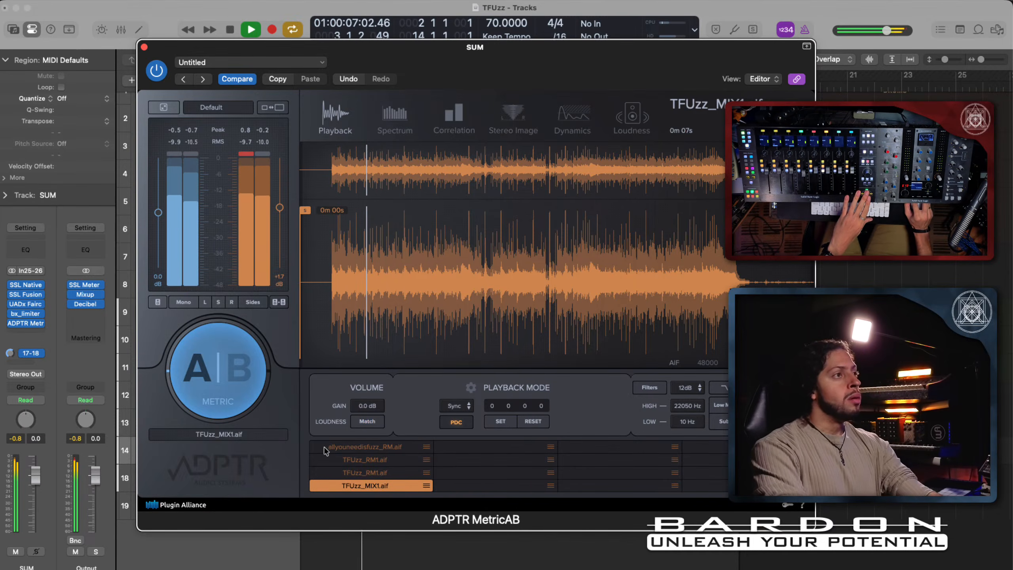
{"action": "left_click", "coordinate": [216, 373]}
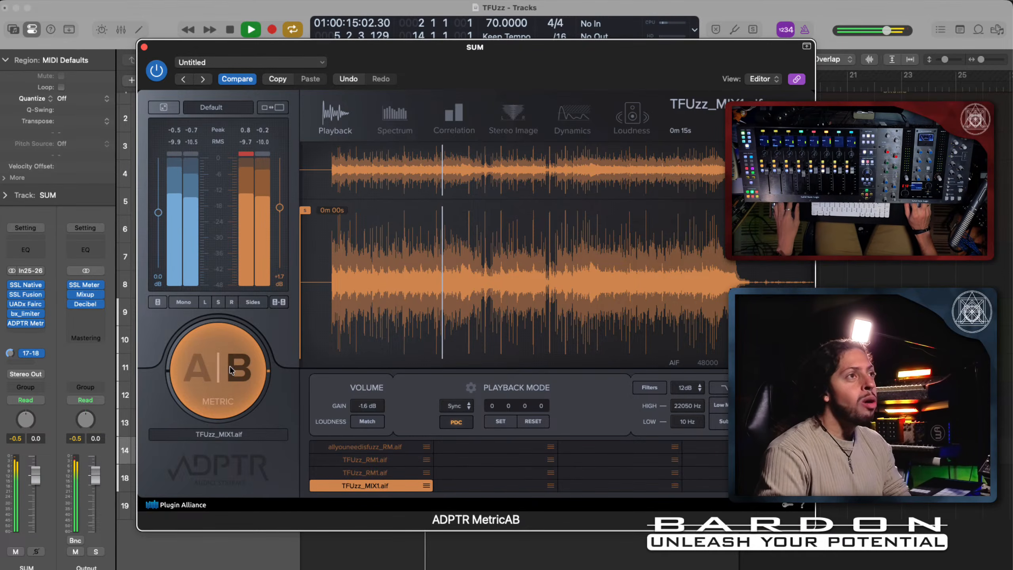
{"action": "left_click", "coordinate": [230, 368]}
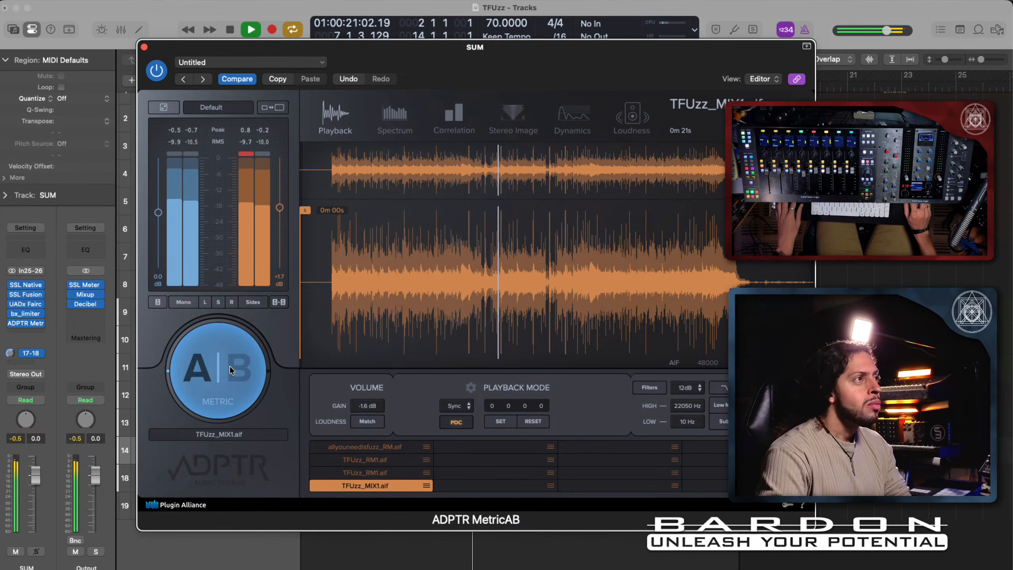
{"action": "left_click", "coordinate": [229, 366]}
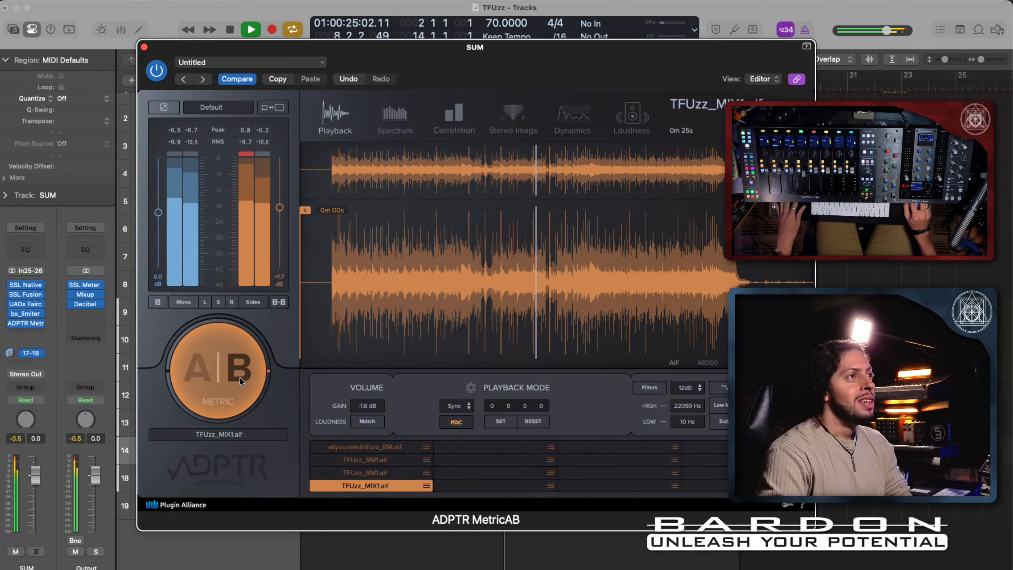
{"action": "left_click", "coordinate": [239, 378]}
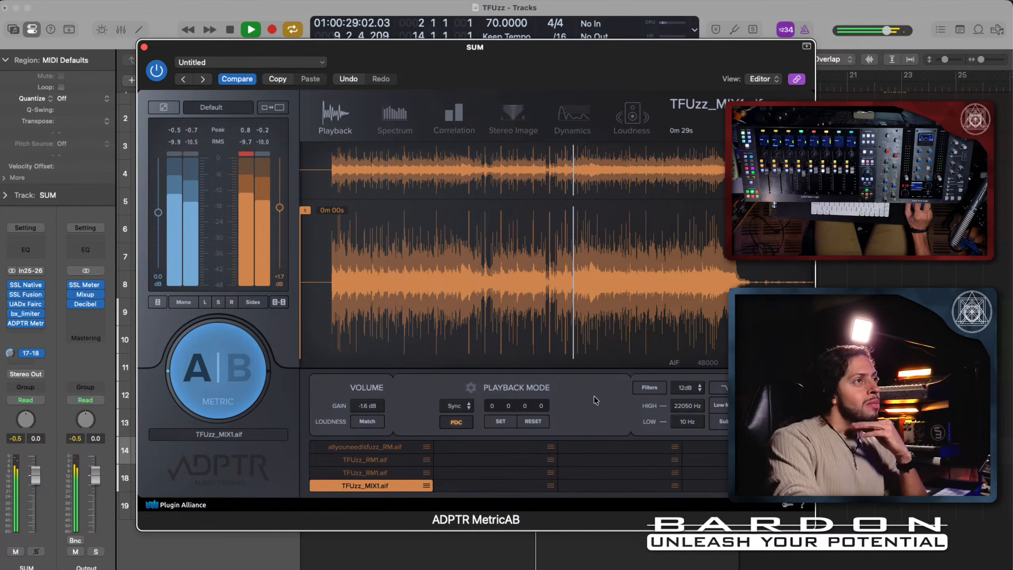
{"action": "key", "text": "space"}
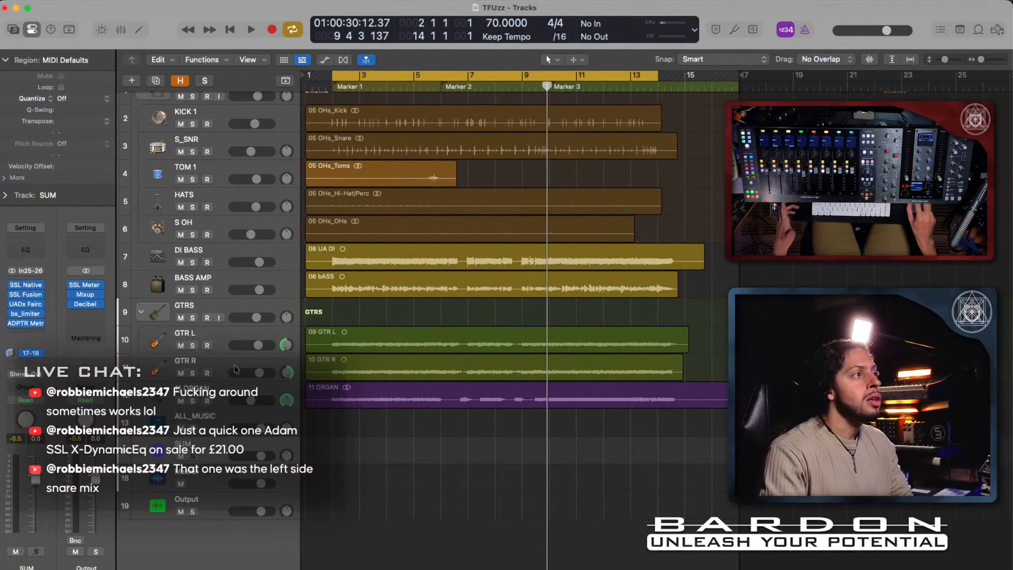
Step: Select the 11 ORGAN track, inspect its SSL Native Channel Strip 2, and open its SSL Native Bus Compressor 2
{"action": "left_click", "coordinate": [227, 391]}
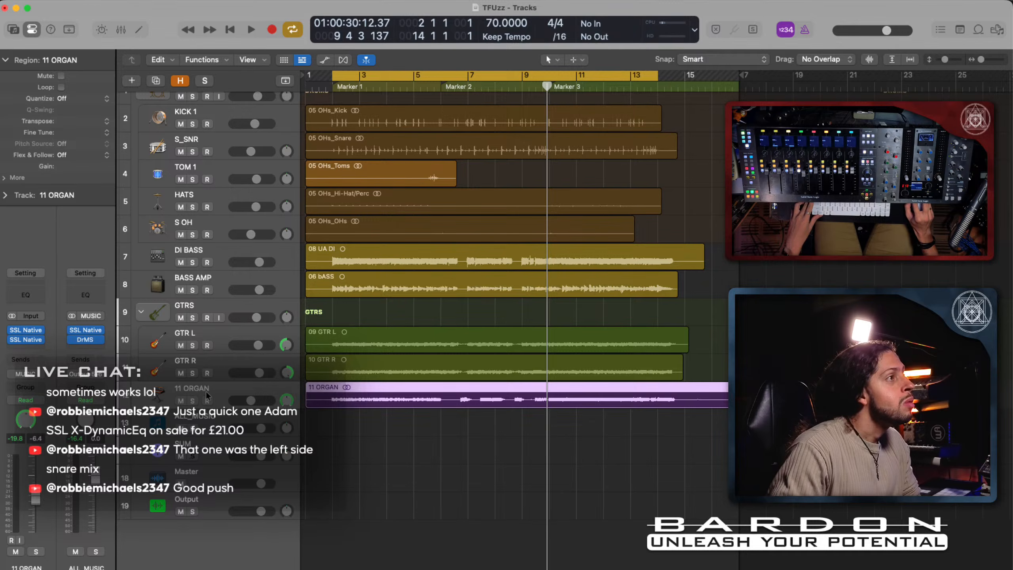
{"action": "left_click", "coordinate": [25, 340]}
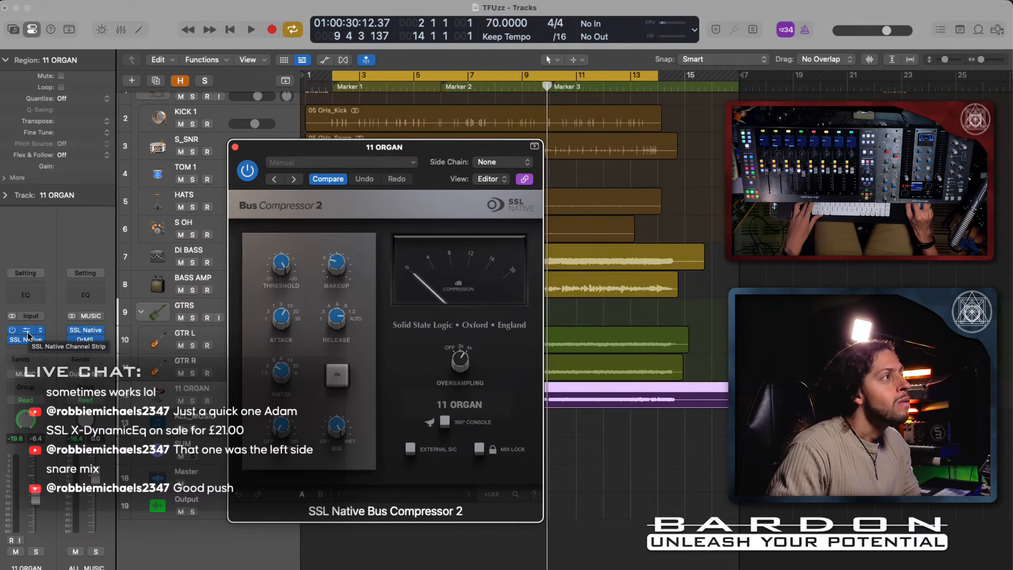
{"action": "left_click", "coordinate": [26, 333]}
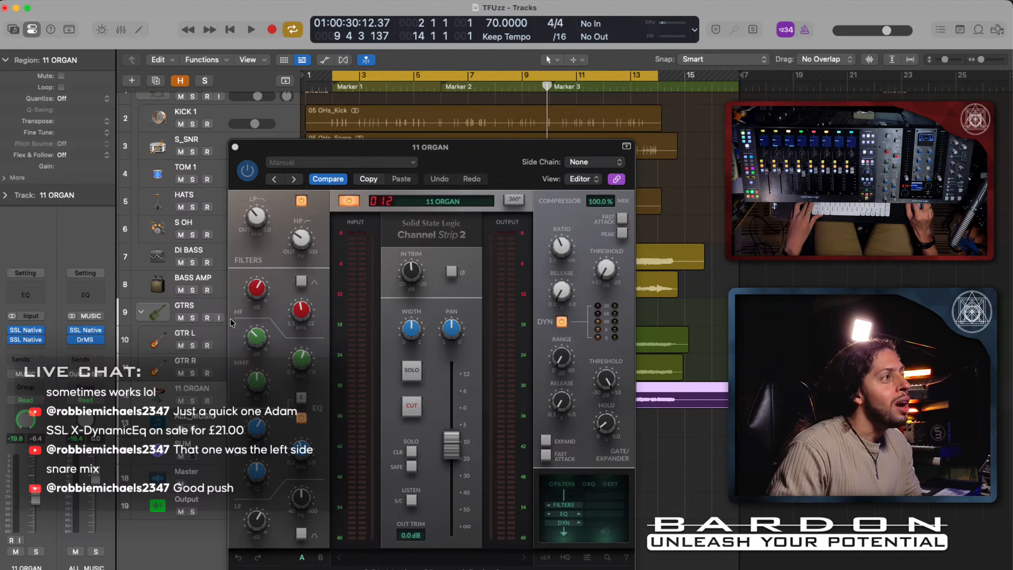
{"action": "left_click_drag", "start_coordinate": [471, 155], "coordinate": [540, 83]}
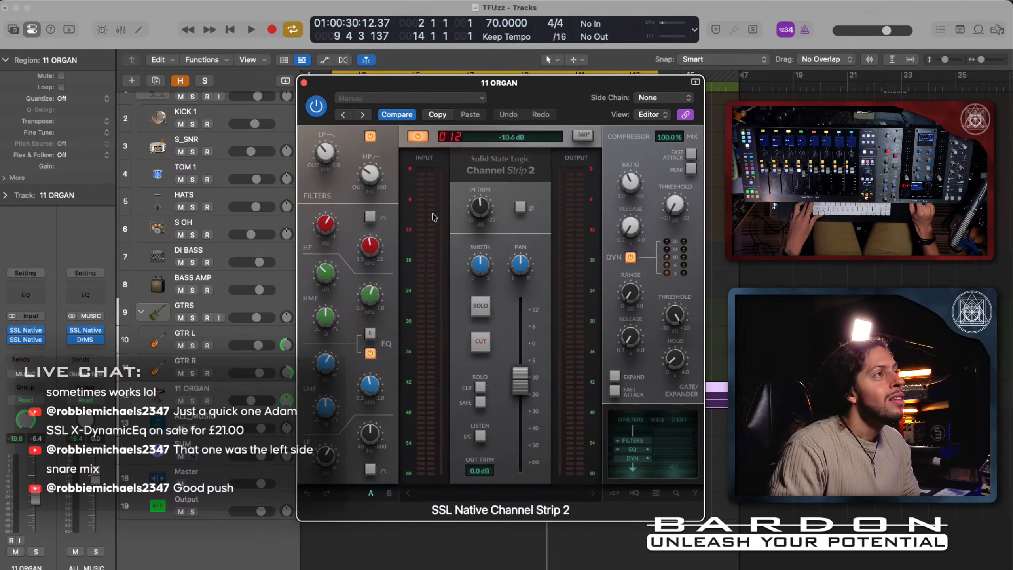
{"action": "left_click", "coordinate": [23, 340]}
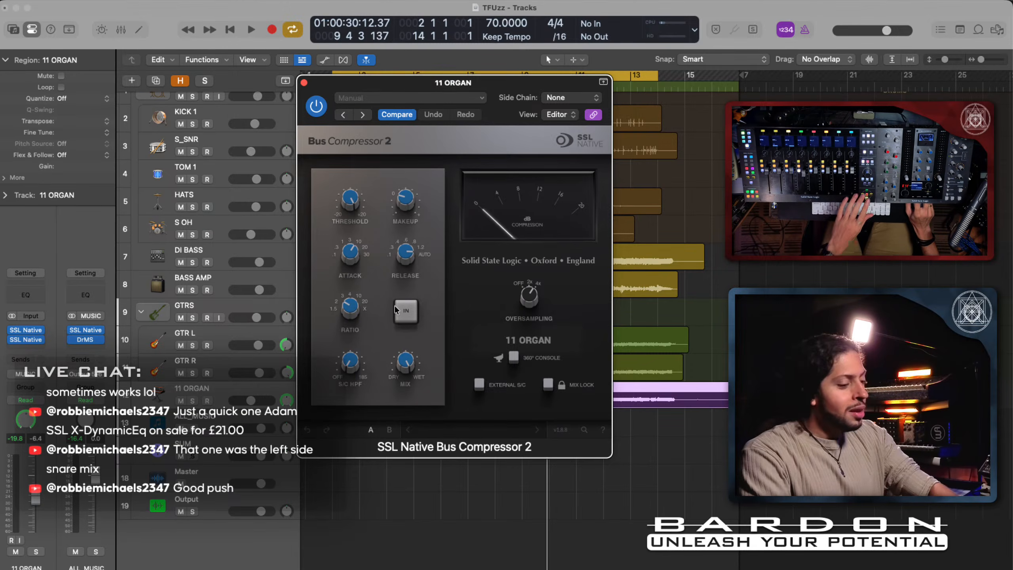
{"action": "mouse_move", "coordinate": [510, 88]}
{"action": "left_mouse_down"}
{"action": "mouse_move", "coordinate": [464, 446]}
{"action": "mouse_move", "coordinate": [197, 265]}
{"action": "mouse_move", "coordinate": [166, 257]}
{"action": "mouse_move", "coordinate": [353, 122]}
{"action": "mouse_move", "coordinate": [524, 101]}
{"action": "mouse_move", "coordinate": [507, 101]}
{"action": "left_mouse_up"}
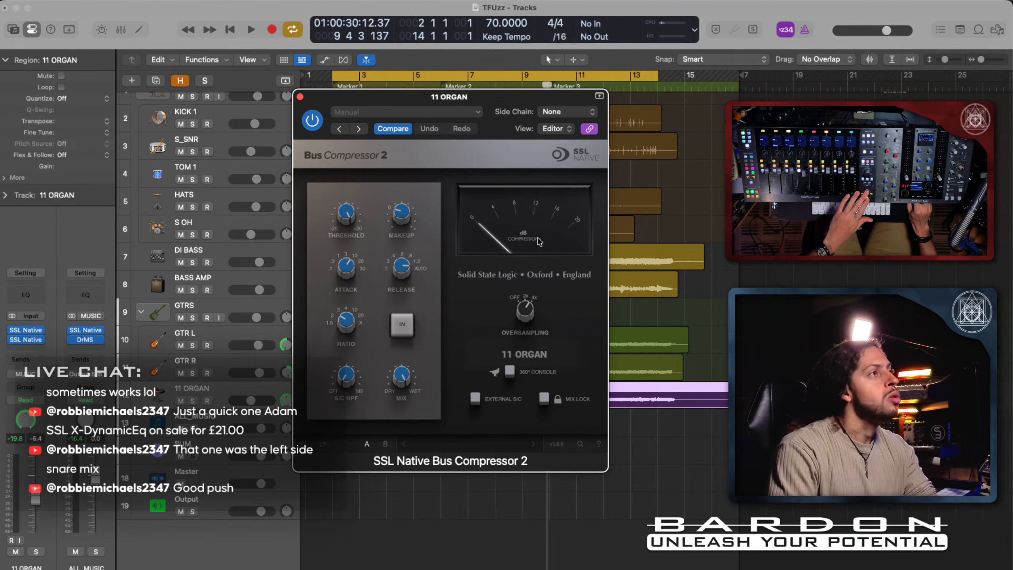
Step: Engage the organ's Bus Compressor 2 while the song plays, and stop playback
{"action": "key", "text": "space"}
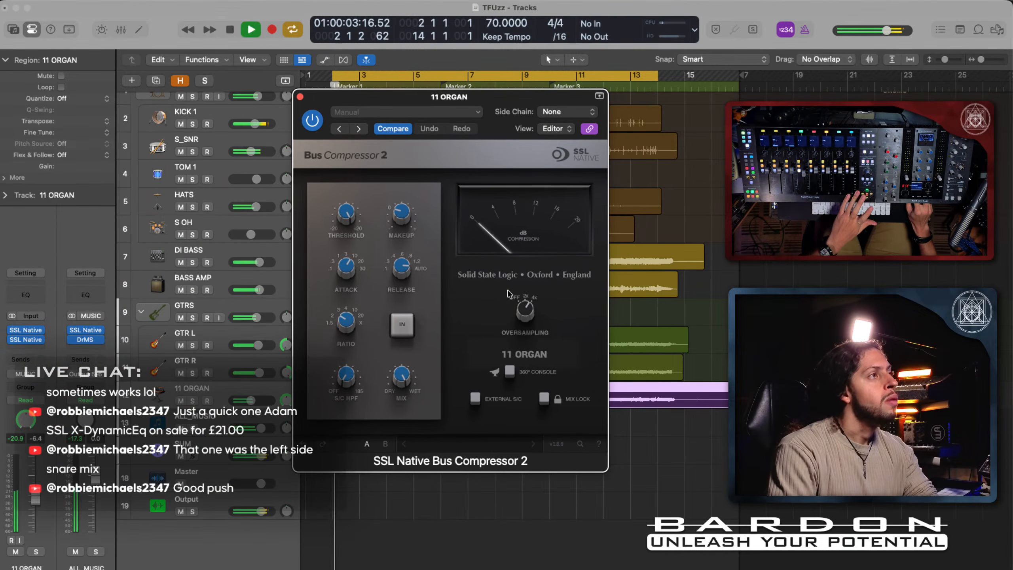
{"action": "left_click", "coordinate": [405, 330]}
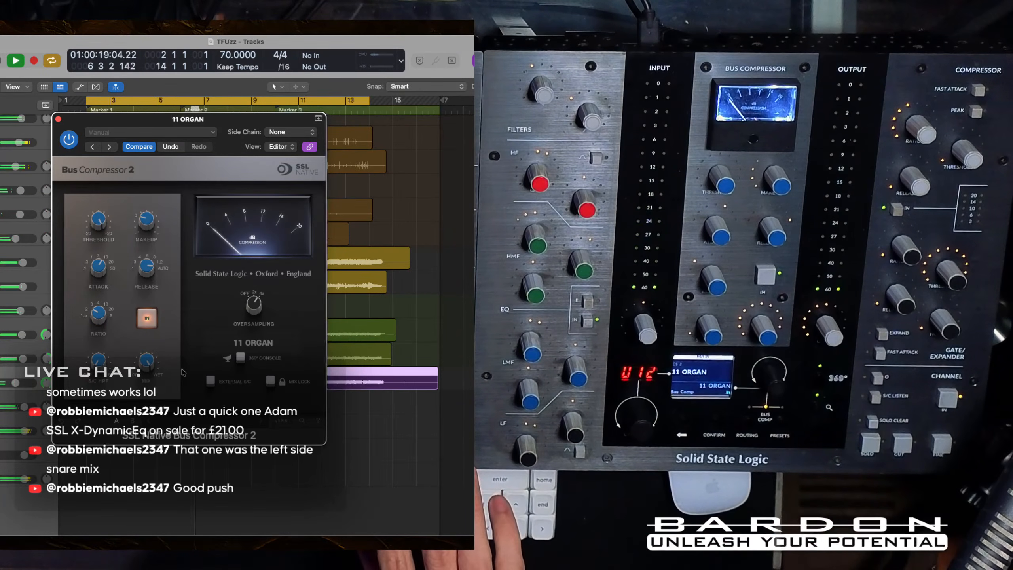
{"action": "key", "text": "space"}
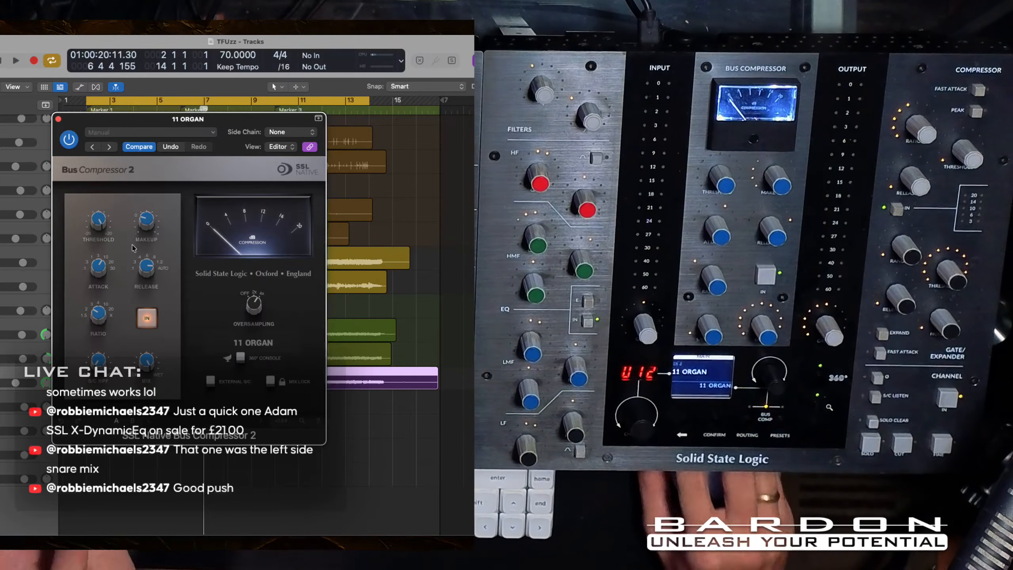
Step: Lower the organ bus compressor's threshold and set its makeup gain to about 2.1 dB during playback, and stop
{"action": "mouse_move", "coordinate": [99, 223]}
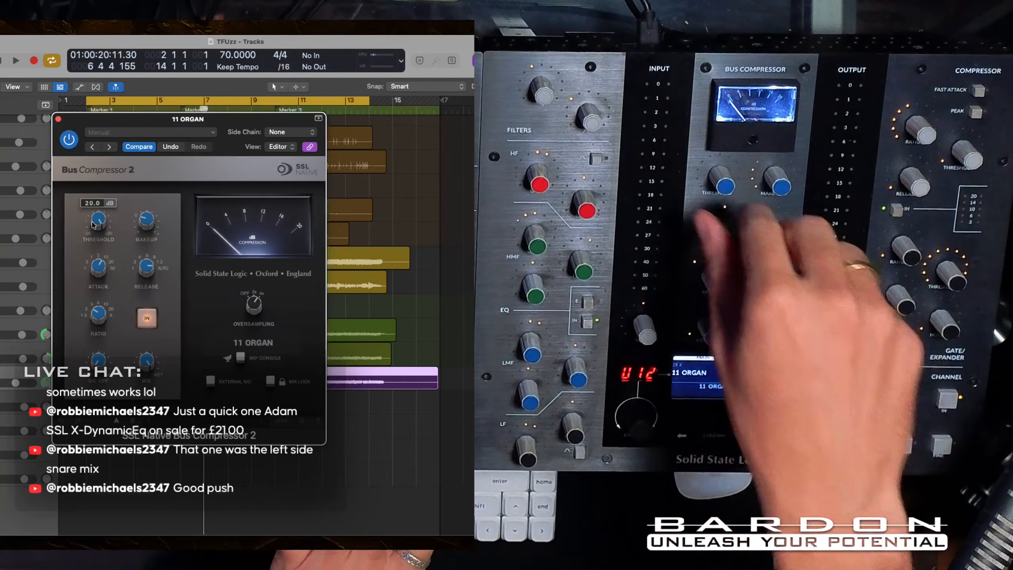
{"action": "key", "text": "space"}
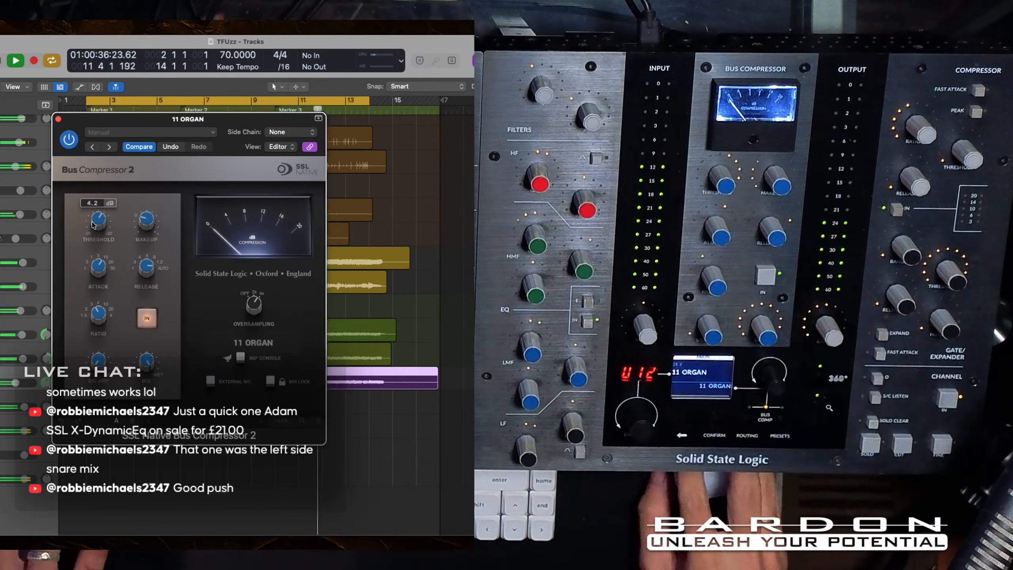
{"action": "left_click_drag", "start_coordinate": [151, 219], "coordinate": [148, 218]}
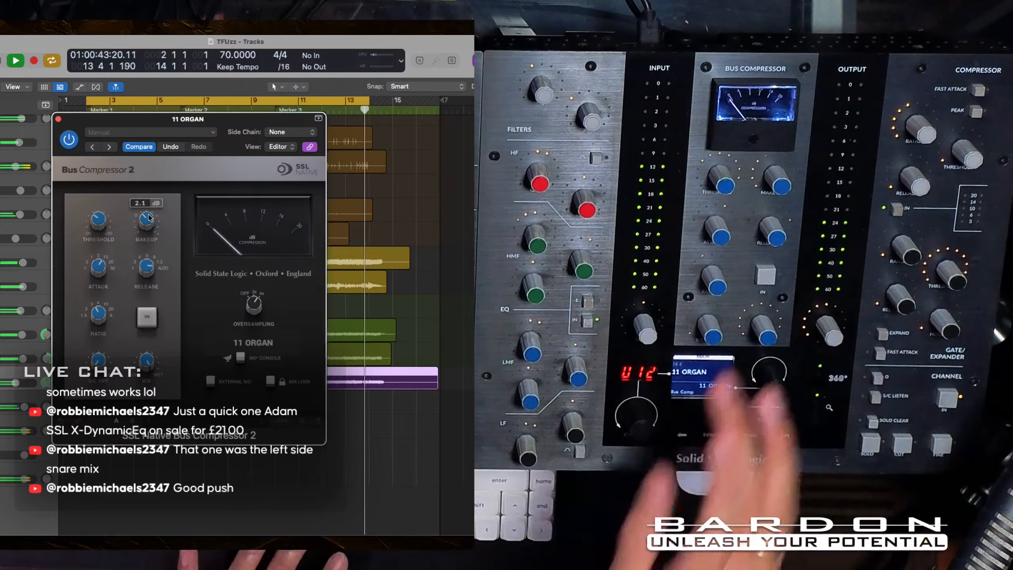
{"action": "key", "text": "space"}
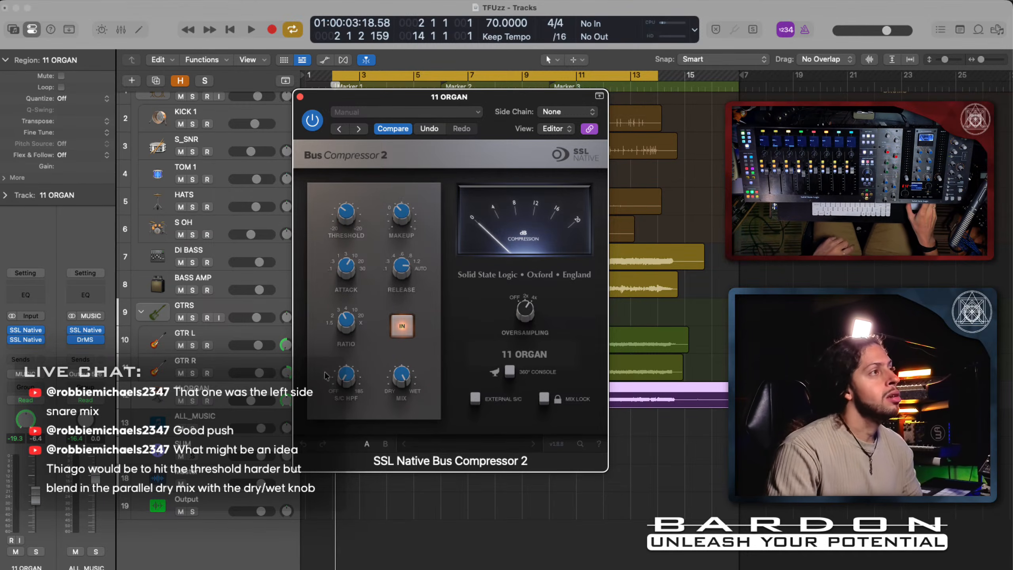
Step: Play the song to hear the organ's bus compression in the mix
{"action": "mouse_move", "coordinate": [339, 364]}
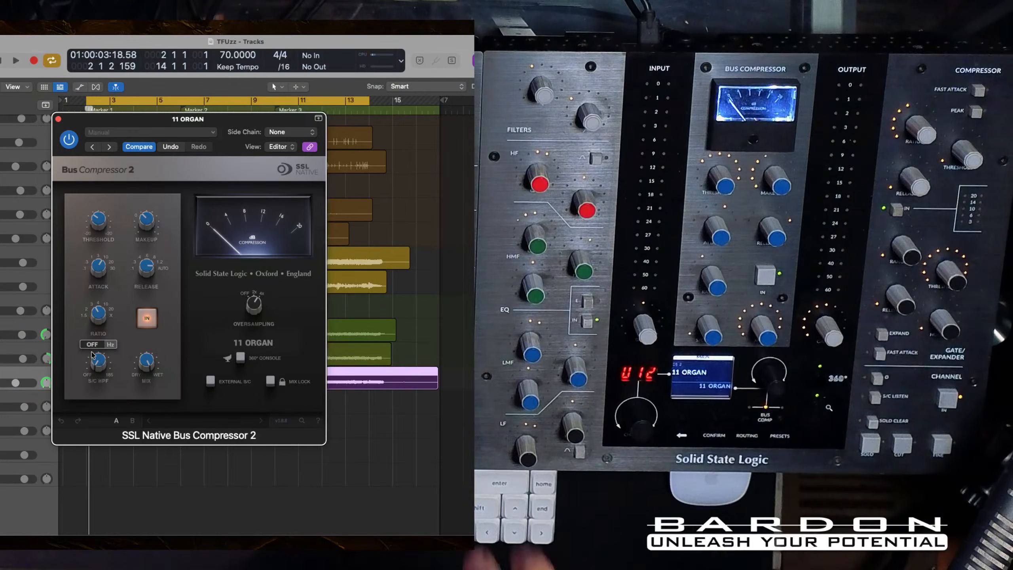
{"action": "key", "text": "space"}
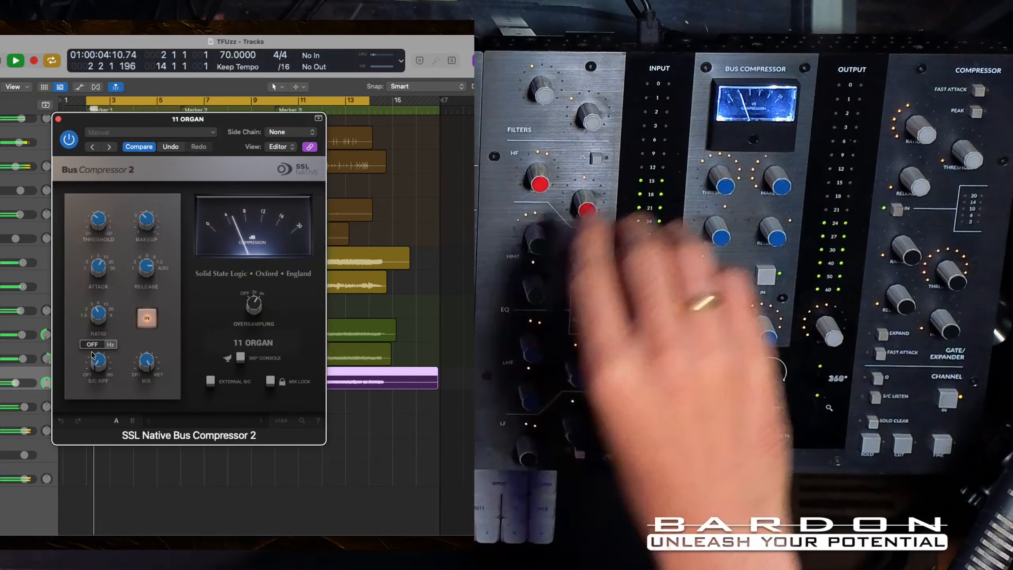
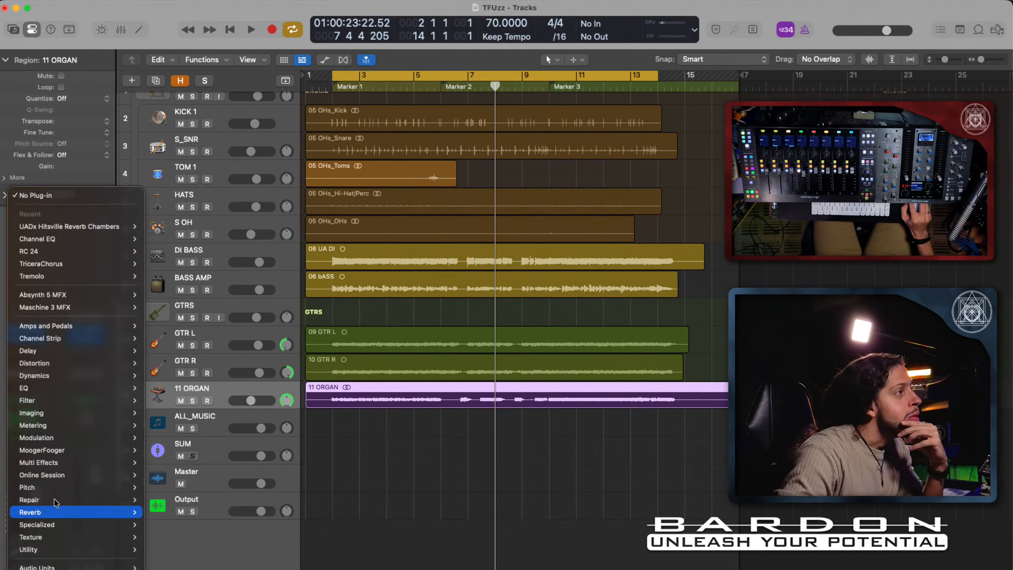
Step: Insert the stereo Black Box Analog Design HG-2 distortion plug-in after the two SSL plug-ins on the 11 ORGAN track
{"action": "mouse_move", "coordinate": [52, 363]}
{"action": "mouse_move", "coordinate": [235, 373]}
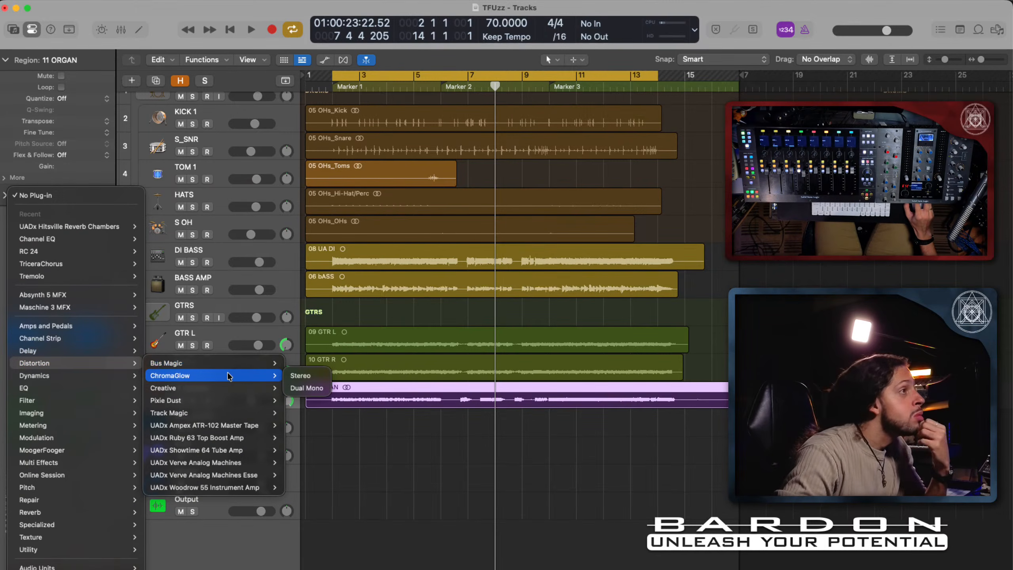
{"action": "mouse_move", "coordinate": [206, 418]}
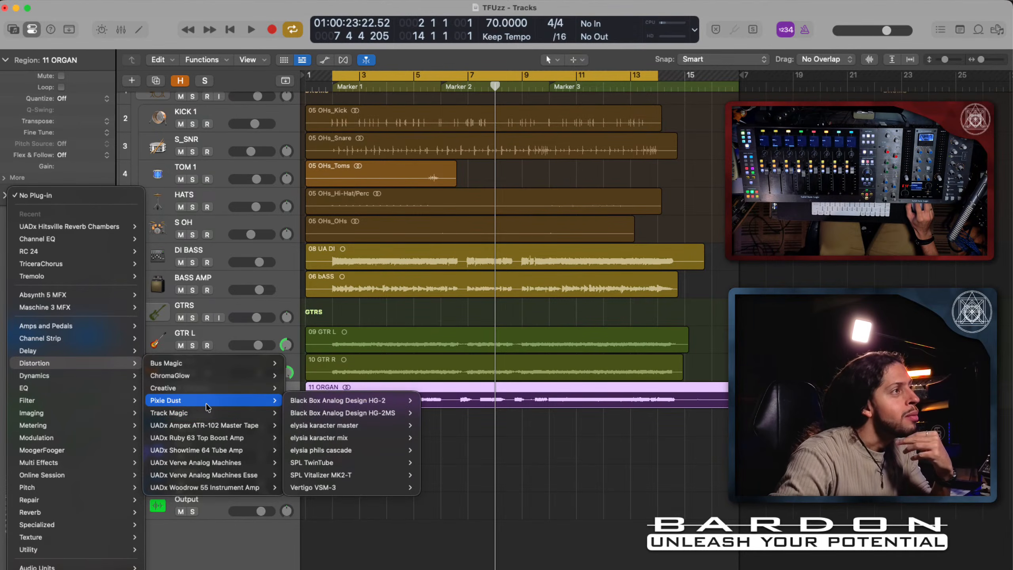
{"action": "mouse_move", "coordinate": [331, 405]}
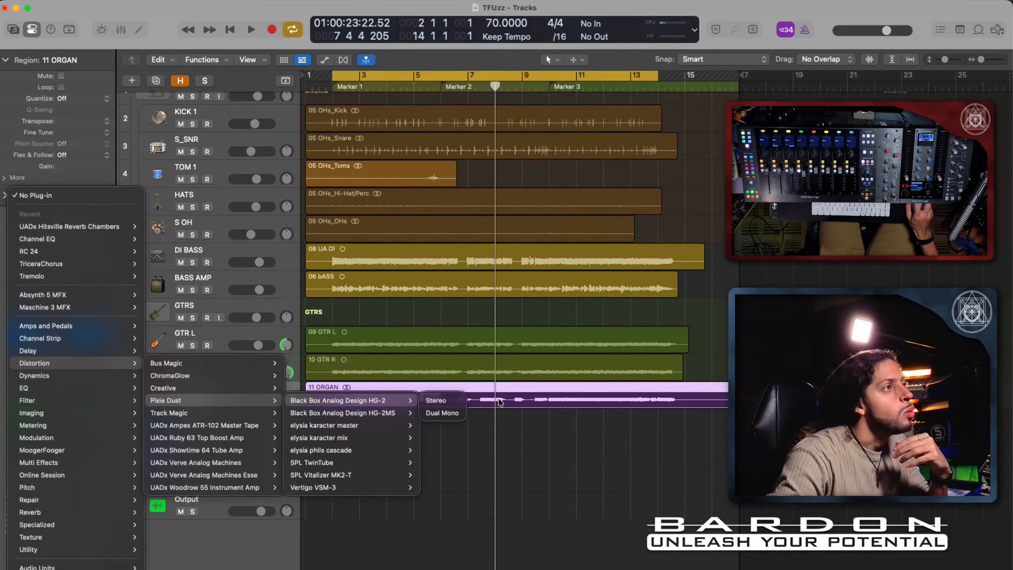
{"action": "left_click", "coordinate": [449, 401]}
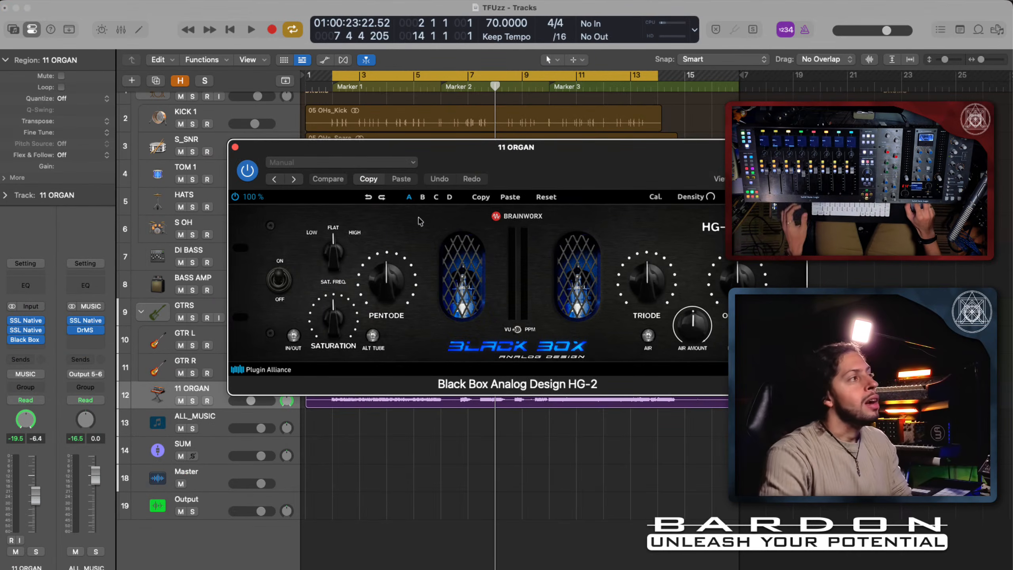
{"action": "left_click_drag", "start_coordinate": [504, 148], "coordinate": [401, 72]}
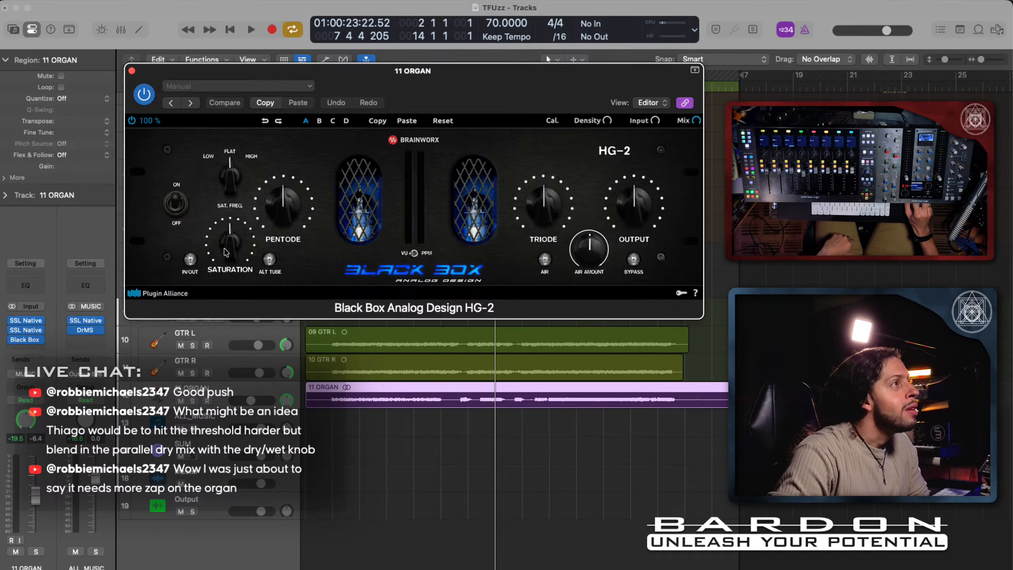
{"action": "left_click", "coordinate": [173, 202]}
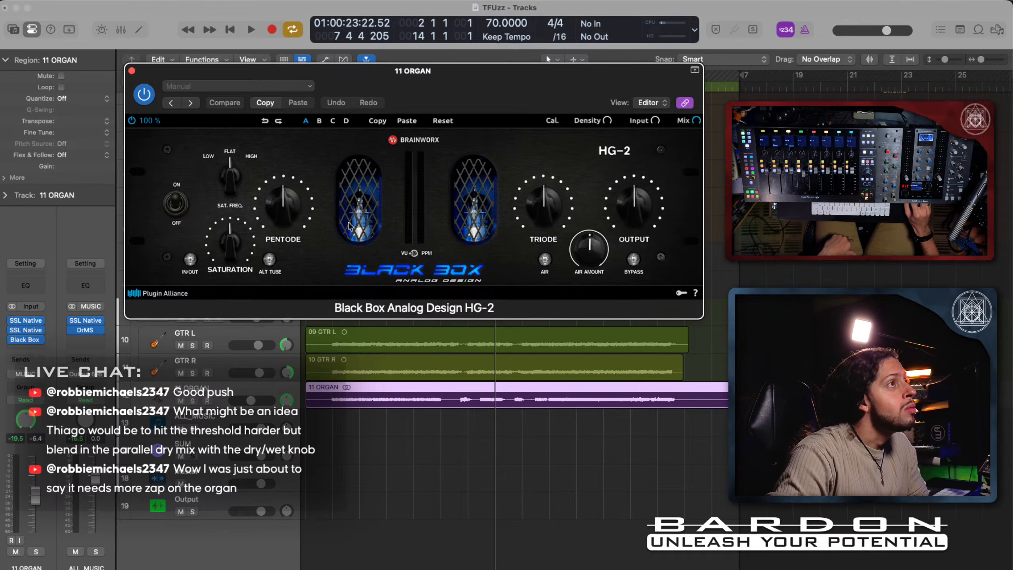
{"action": "left_click", "coordinate": [270, 259]}
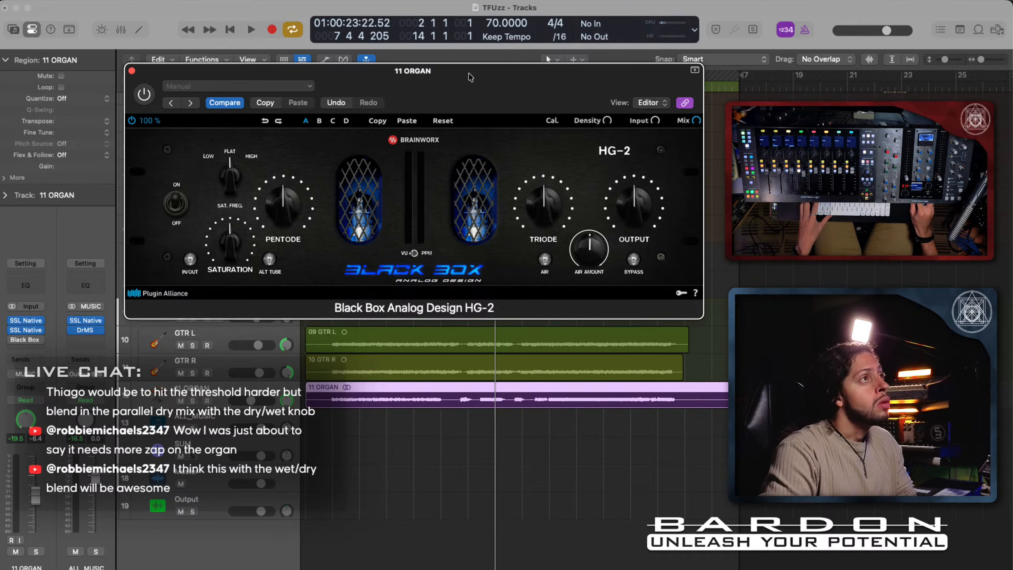
Step: Shorten the cycle range to run from bar 10 to bar 14, keeping the HG-2 window clear of the ruler and channel inserts
{"action": "mouse_move", "coordinate": [470, 77]}
{"action": "left_mouse_down"}
{"action": "mouse_move", "coordinate": [533, 235]}
{"action": "mouse_move", "coordinate": [526, 409]}
{"action": "mouse_move", "coordinate": [345, 90]}
{"action": "mouse_move", "coordinate": [358, 91]}
{"action": "mouse_move", "coordinate": [359, 109]}
{"action": "left_mouse_up"}
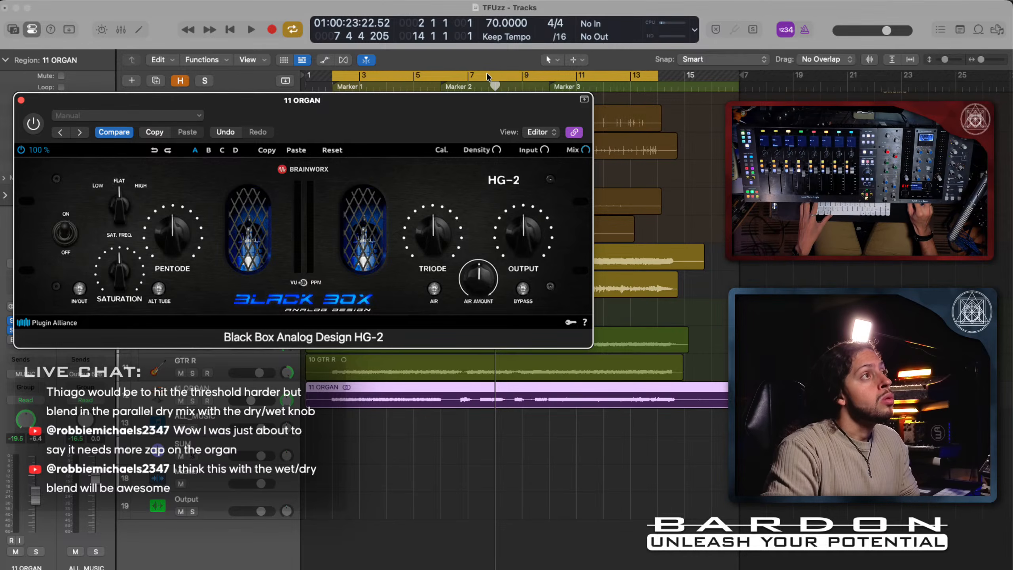
{"action": "left_click", "coordinate": [405, 78]}
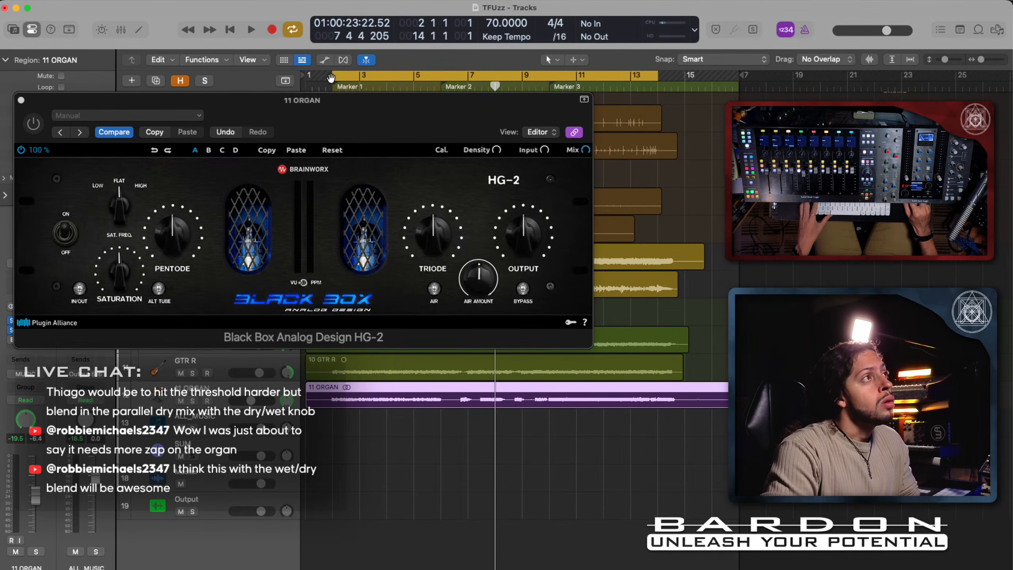
{"action": "left_click_drag", "start_coordinate": [355, 77], "coordinate": [550, 75]}
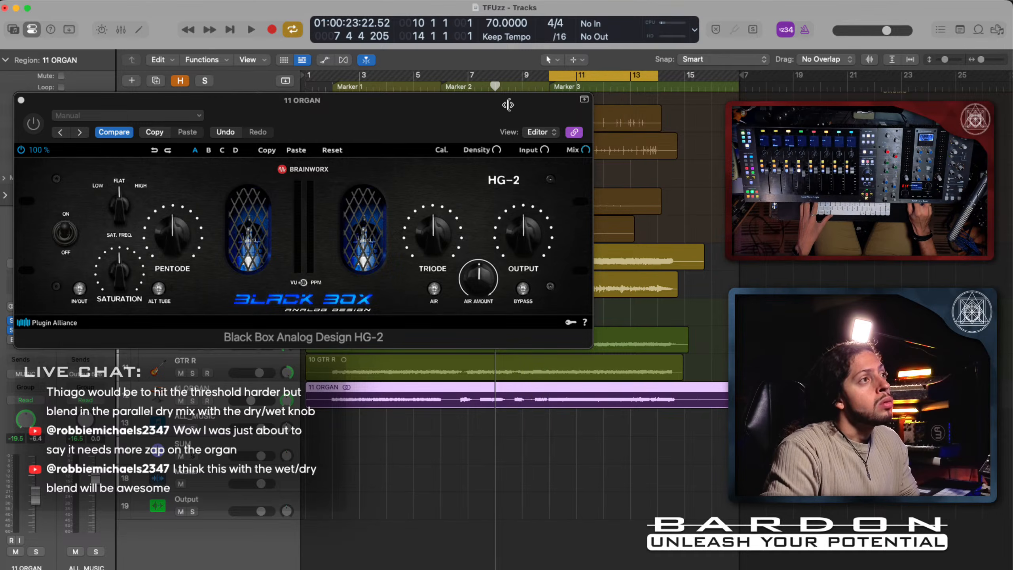
{"action": "left_click_drag", "start_coordinate": [267, 105], "coordinate": [351, 98]}
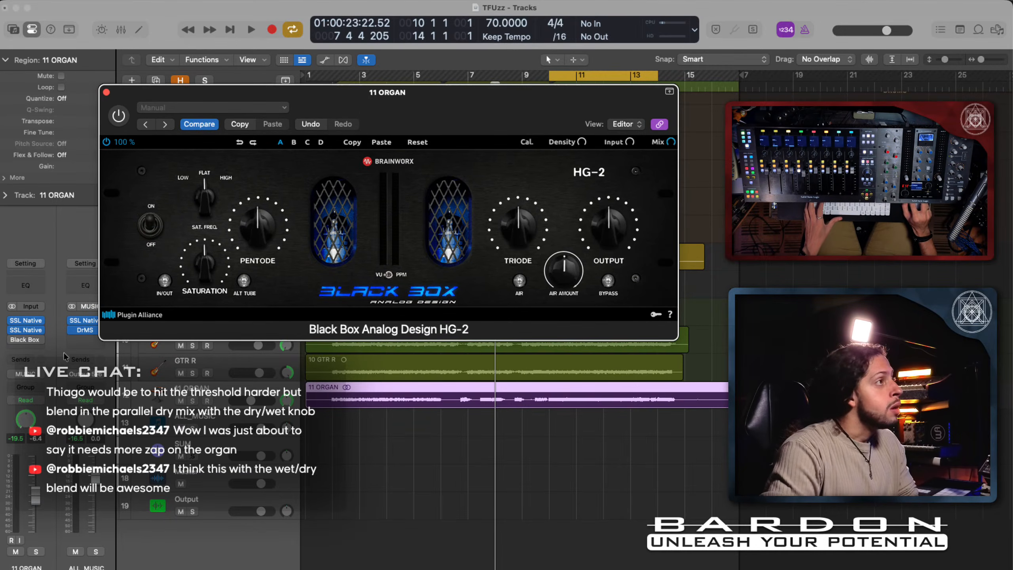
Step: Solo the 11 ORGAN track, start playback, and enable its HG-2 plug-in
{"action": "left_click", "coordinate": [211, 397]}
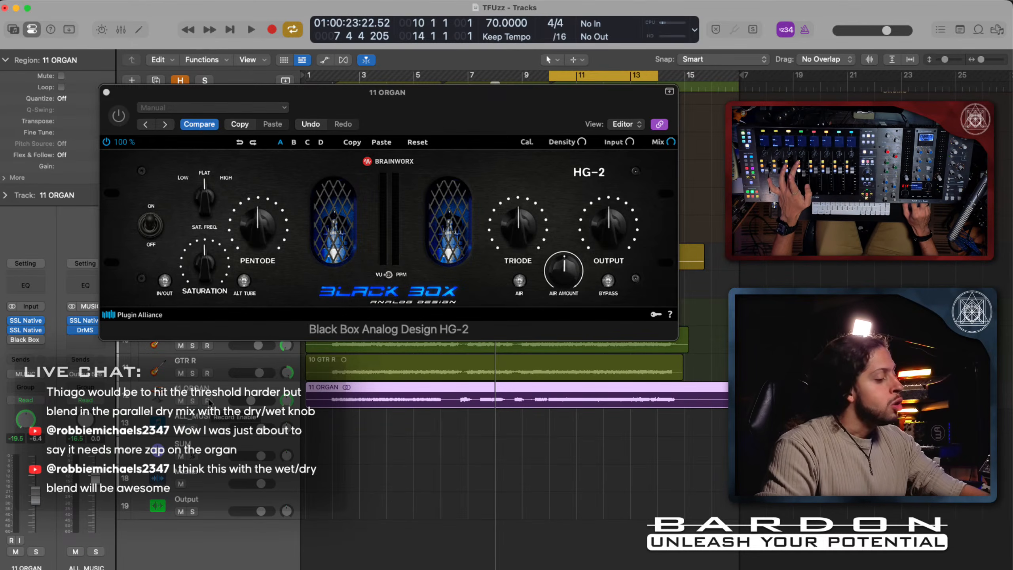
{"action": "left_click", "coordinate": [193, 401]}
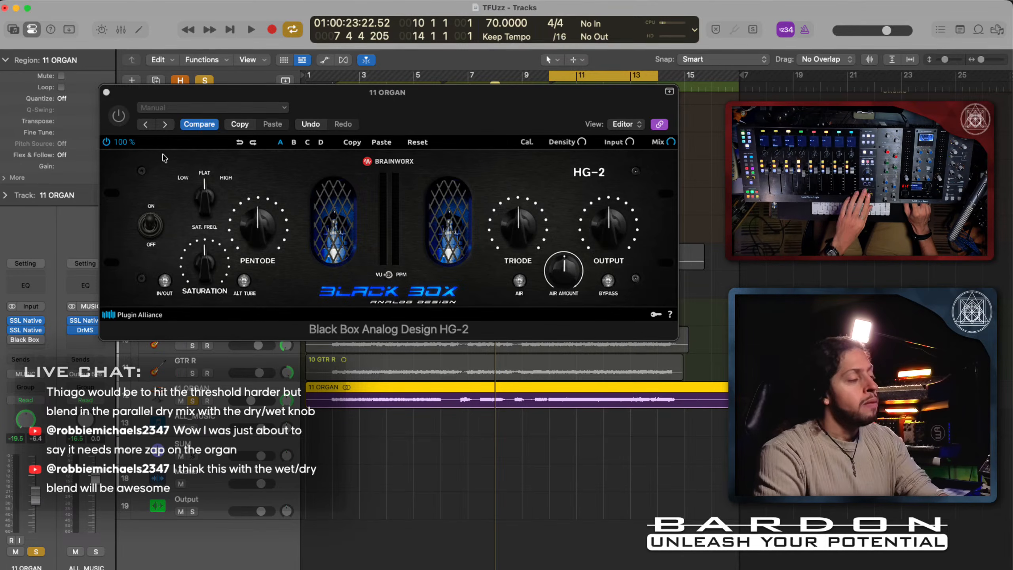
{"action": "key", "text": "space"}
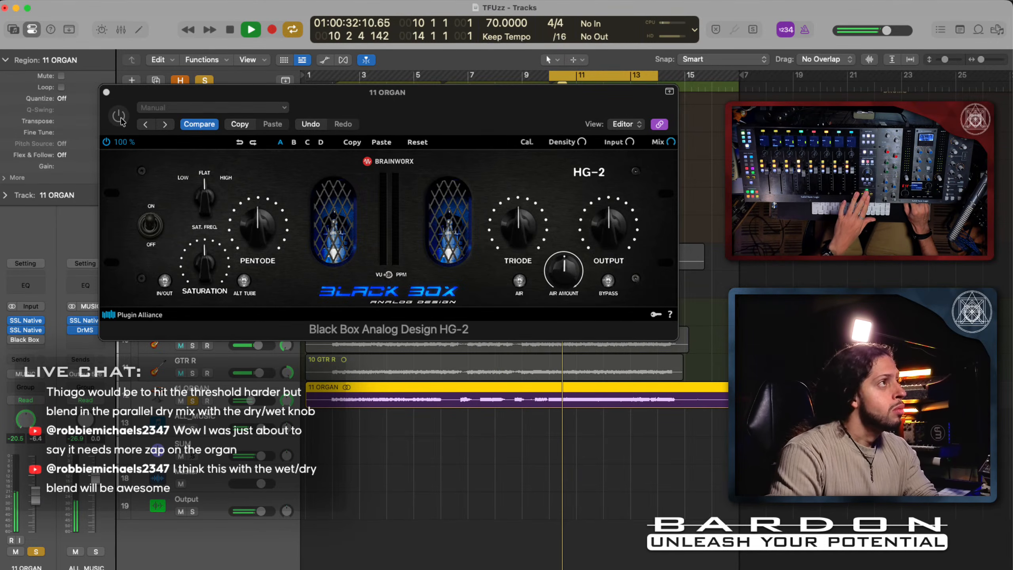
{"action": "left_click", "coordinate": [122, 119]}
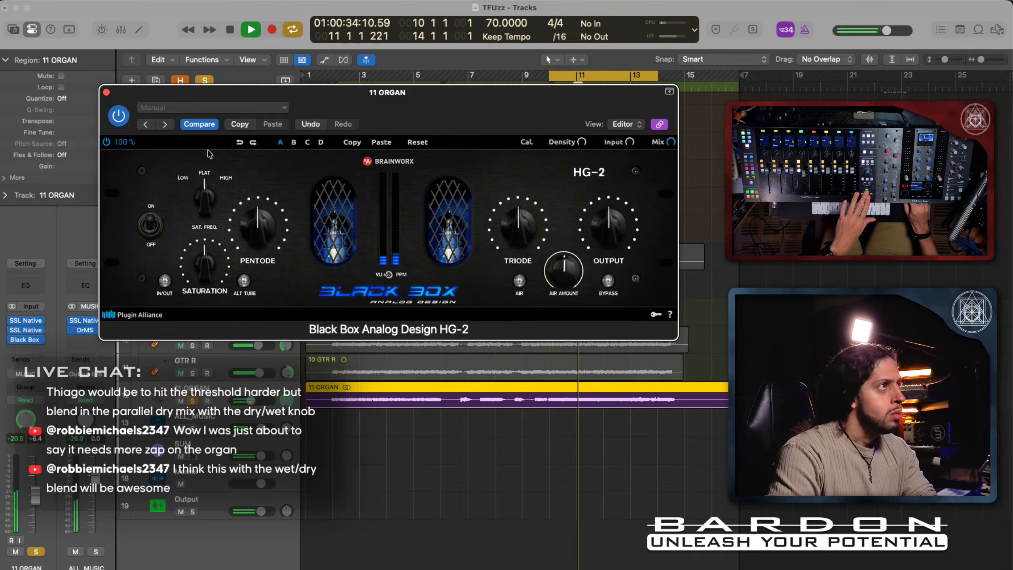
Step: Set the HG-2's Pentode to about 36% and raise its Triode during playback, comparing the organ with the plug-in bypassed and engaged
{"action": "left_click_drag", "start_coordinate": [199, 272], "coordinate": [179, 249]}
{"action": "left_click_drag", "start_coordinate": [258, 230], "coordinate": [243, 207]}
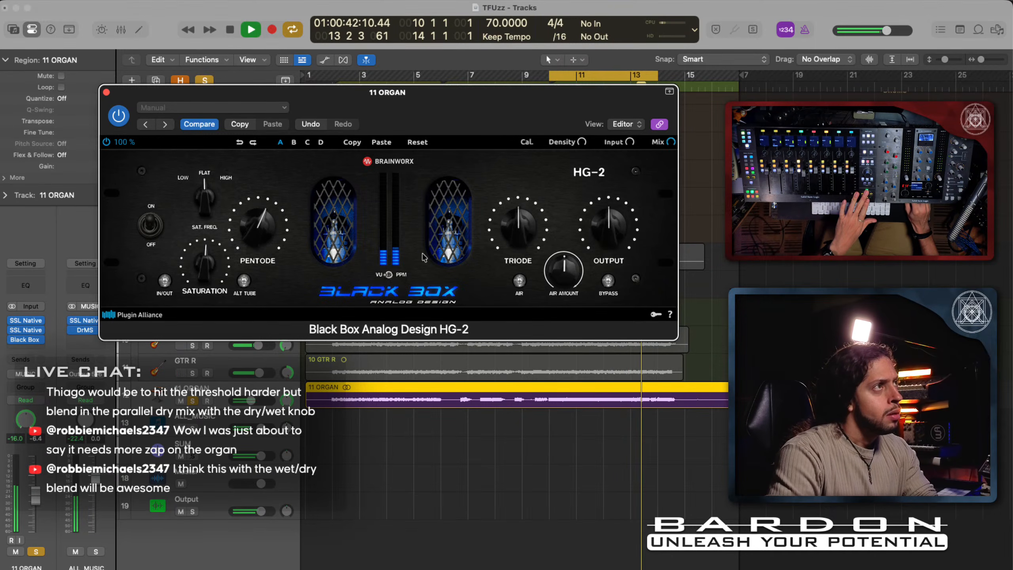
{"action": "left_click_drag", "start_coordinate": [497, 209], "coordinate": [493, 190]}
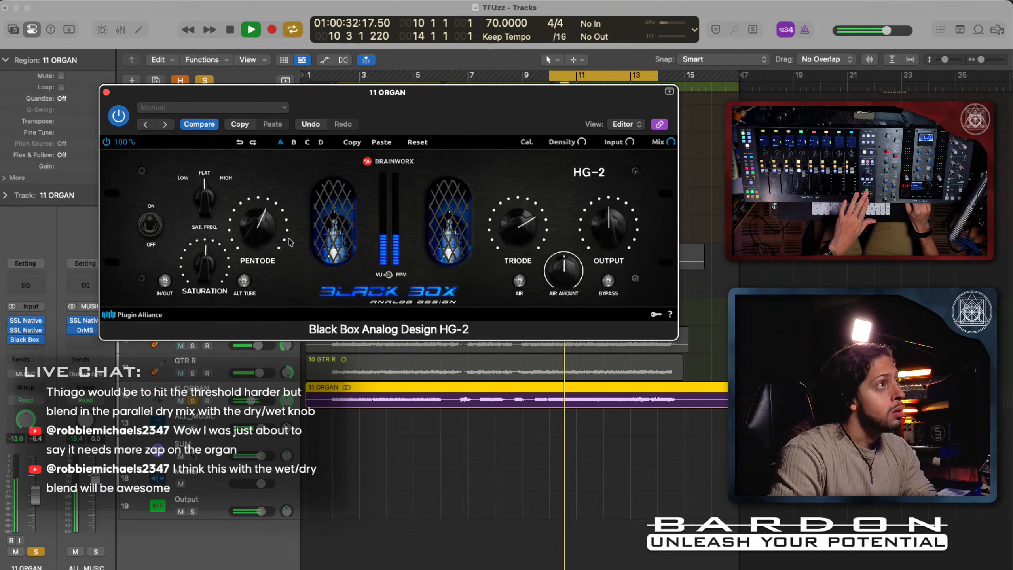
{"action": "left_click_drag", "start_coordinate": [257, 233], "coordinate": [254, 284]}
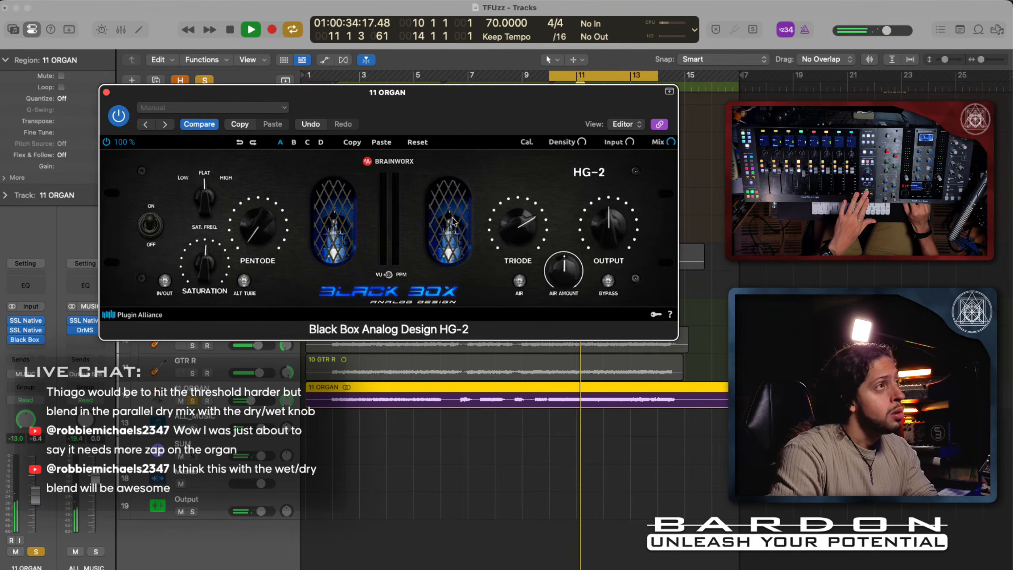
{"action": "left_click_drag", "start_coordinate": [230, 217], "coordinate": [226, 189]}
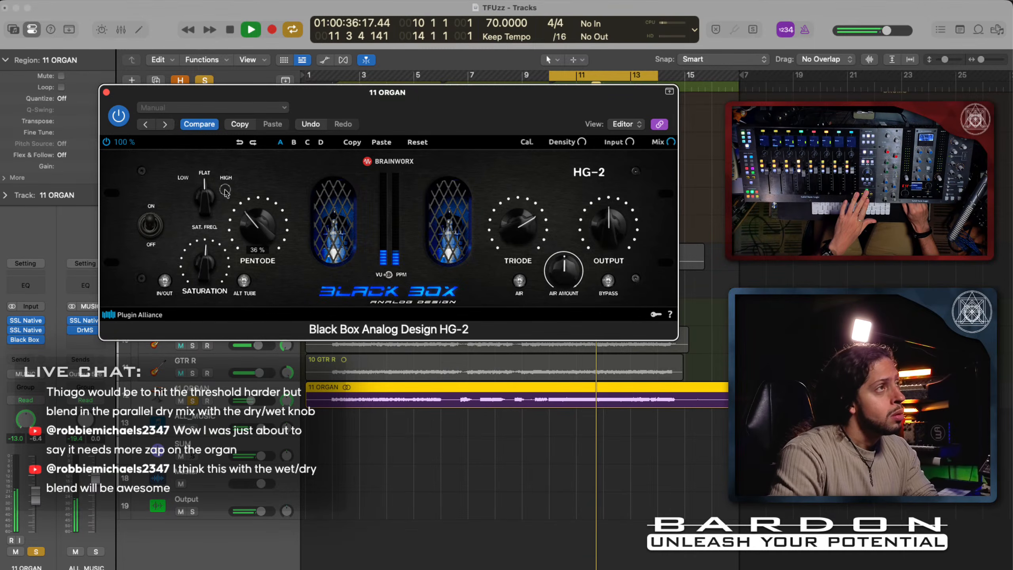
{"action": "left_click", "coordinate": [503, 224]}
{"action": "left_click_drag", "start_coordinate": [503, 225], "coordinate": [503, 233]}
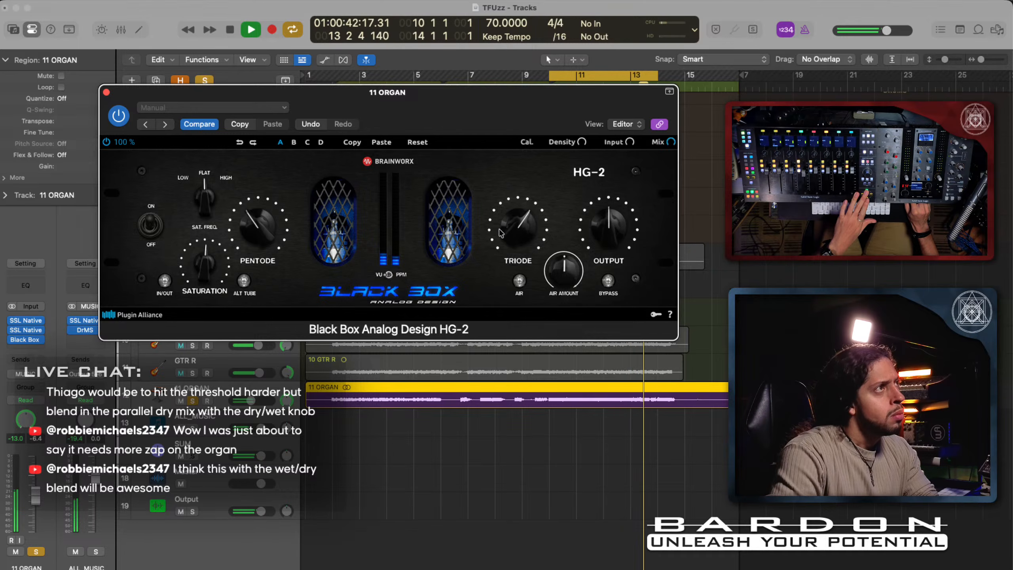
{"action": "left_click", "coordinate": [121, 120]}
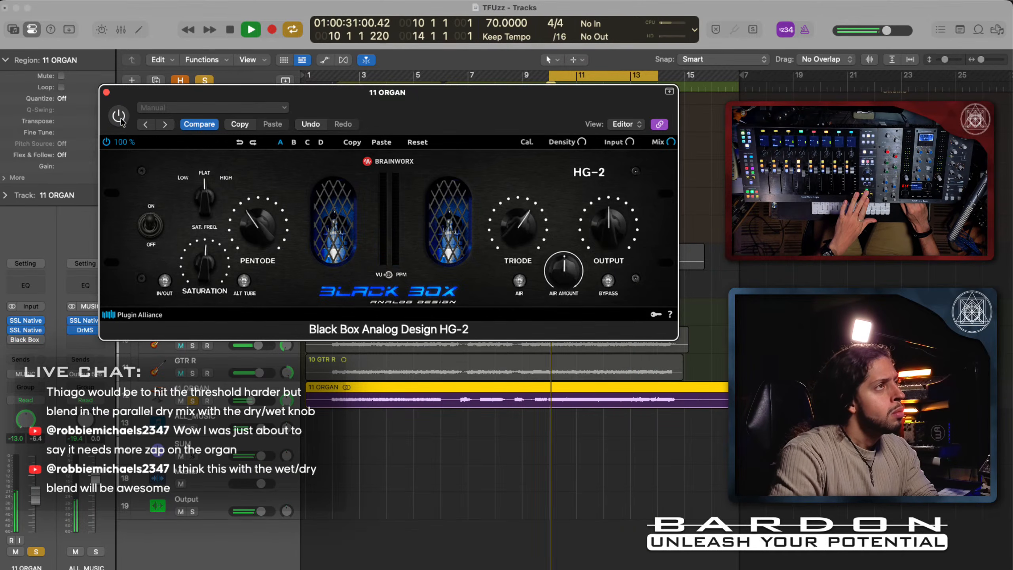
{"action": "left_click", "coordinate": [118, 116]}
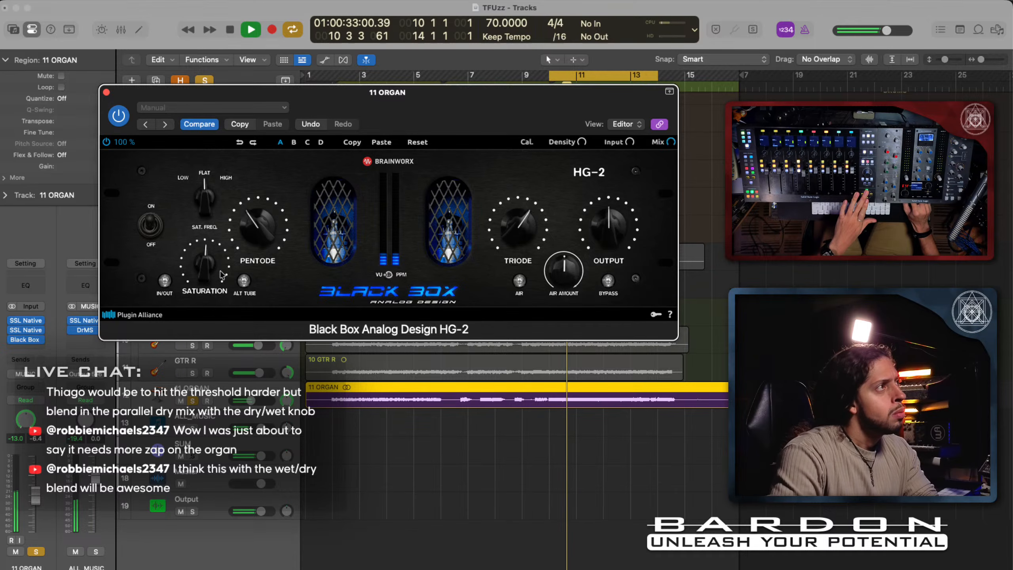
Step: Switch in the HG-2's saturation circuit with Alt Tube, raise the Saturation slightly above its midpoint, and stop playback
{"action": "left_click", "coordinate": [243, 281]}
{"action": "left_click_drag", "start_coordinate": [206, 273], "coordinate": [202, 259]}
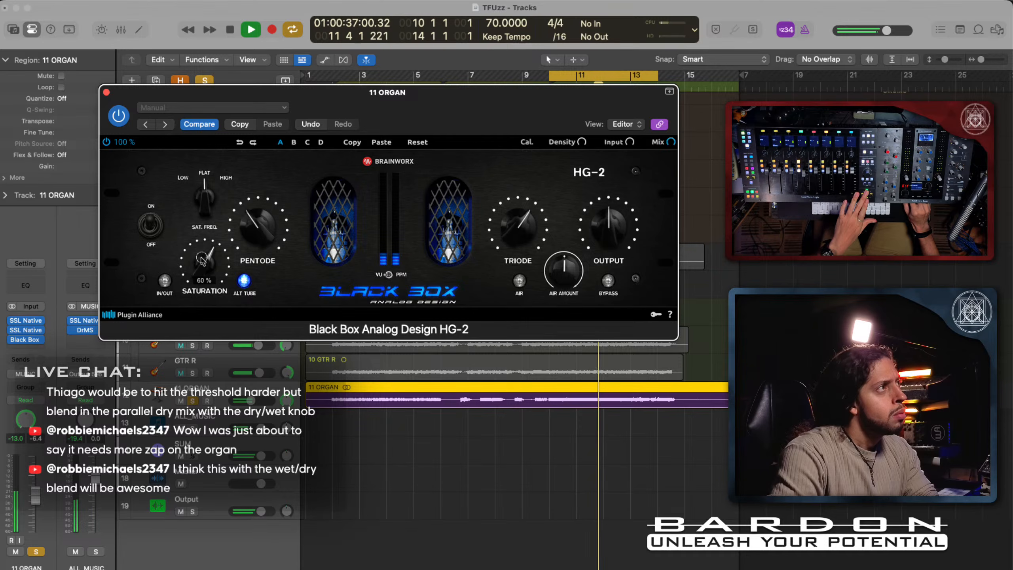
{"action": "left_click", "coordinate": [164, 281]}
{"action": "mouse_move", "coordinate": [202, 270]}
{"action": "left_mouse_down"}
{"action": "mouse_move", "coordinate": [198, 276]}
{"action": "mouse_move", "coordinate": [191, 264]}
{"action": "left_mouse_up"}
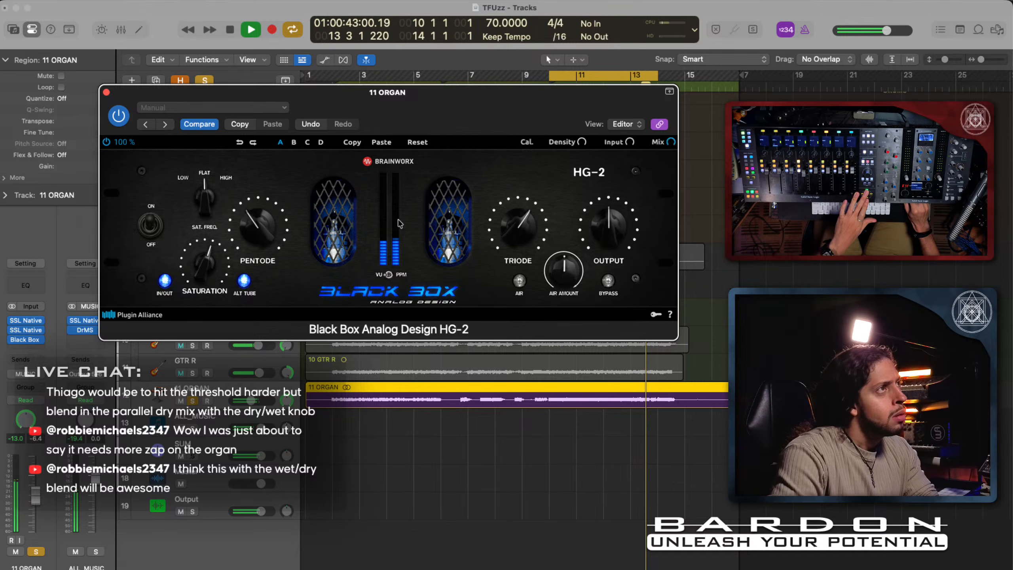
{"action": "left_click_drag", "start_coordinate": [603, 226], "coordinate": [602, 230]}
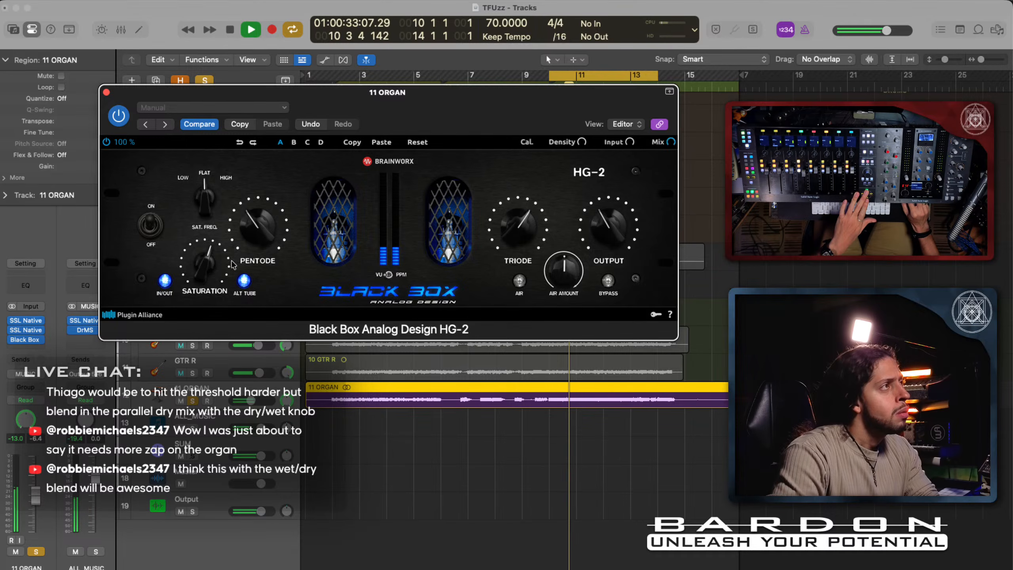
{"action": "left_click_drag", "start_coordinate": [199, 215], "coordinate": [205, 192]}
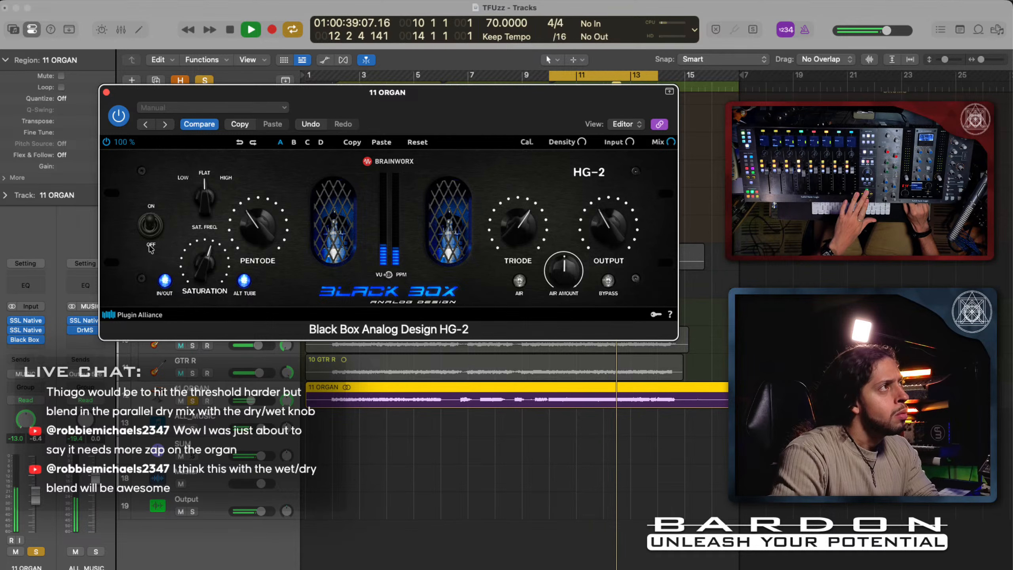
{"action": "key", "text": "space"}
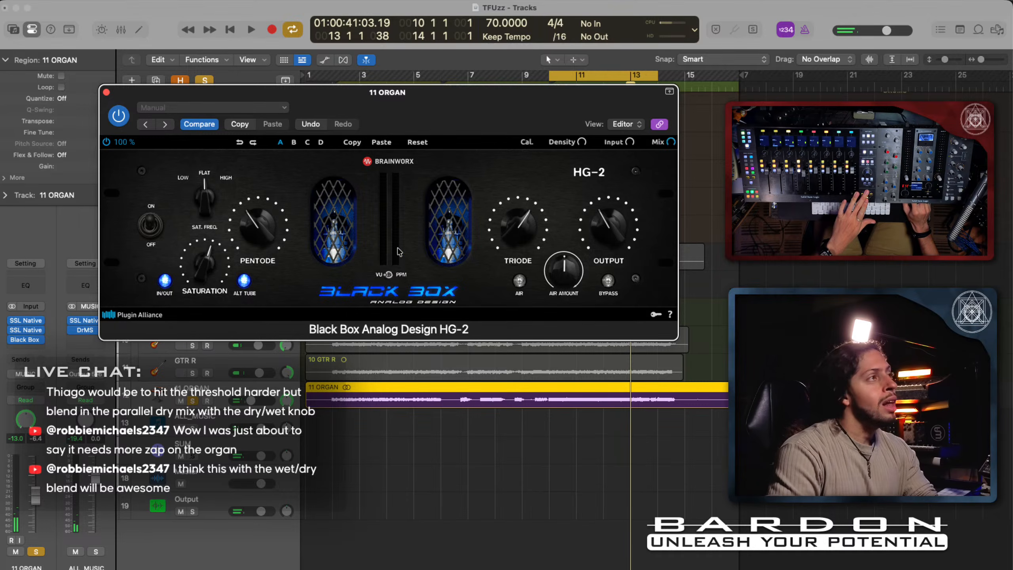
Step: Resume playback and unsolo the 11 ORGAN track to hear it in the full mix
{"action": "key", "text": "space"}
{"action": "left_click", "coordinate": [193, 400]}
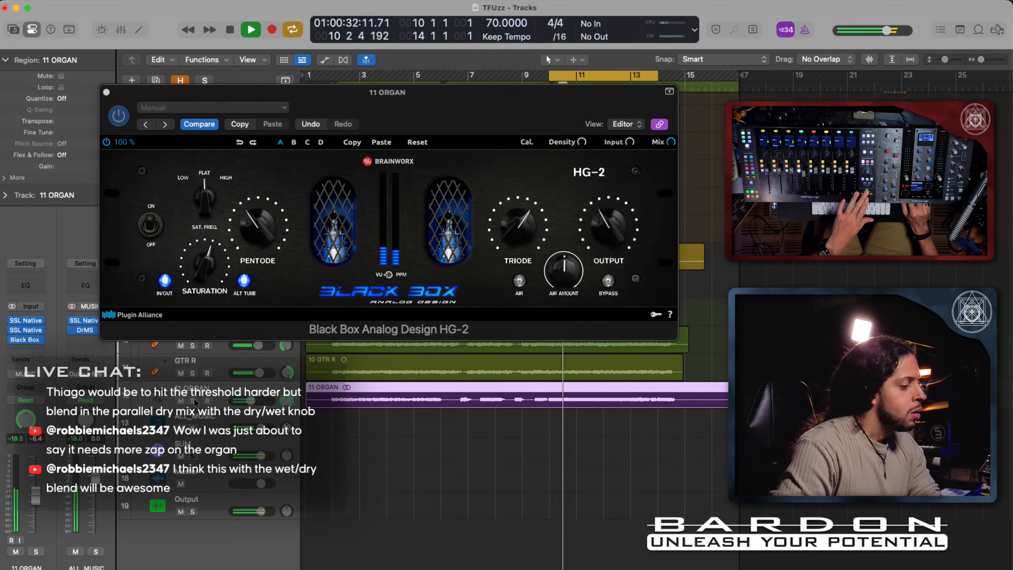
{"action": "left_click", "coordinate": [250, 97]}
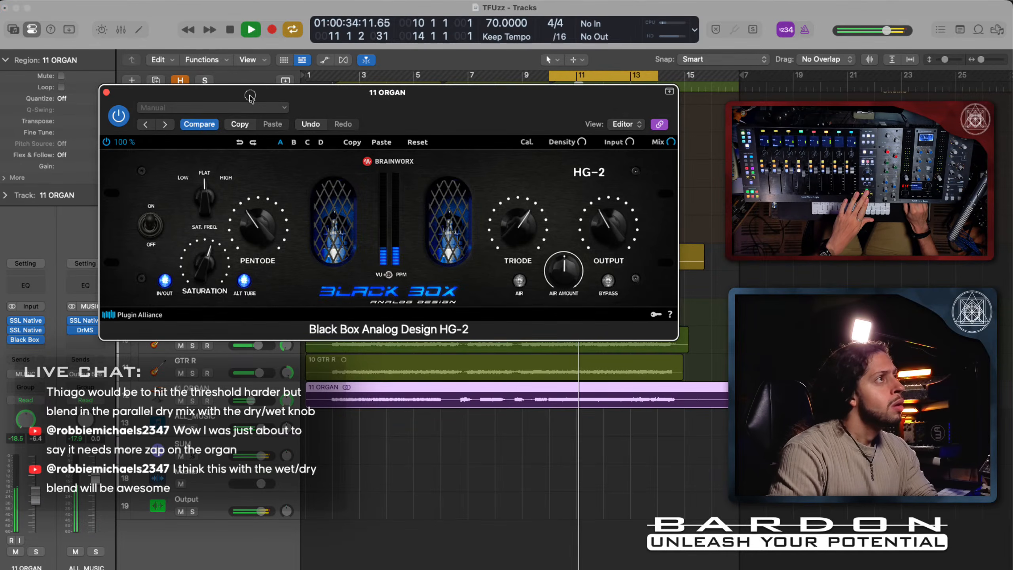
Step: Compare the mix with the organ's HG-2 bypassed and engaged, and lower its Output to about 35%
{"action": "left_click", "coordinate": [118, 119]}
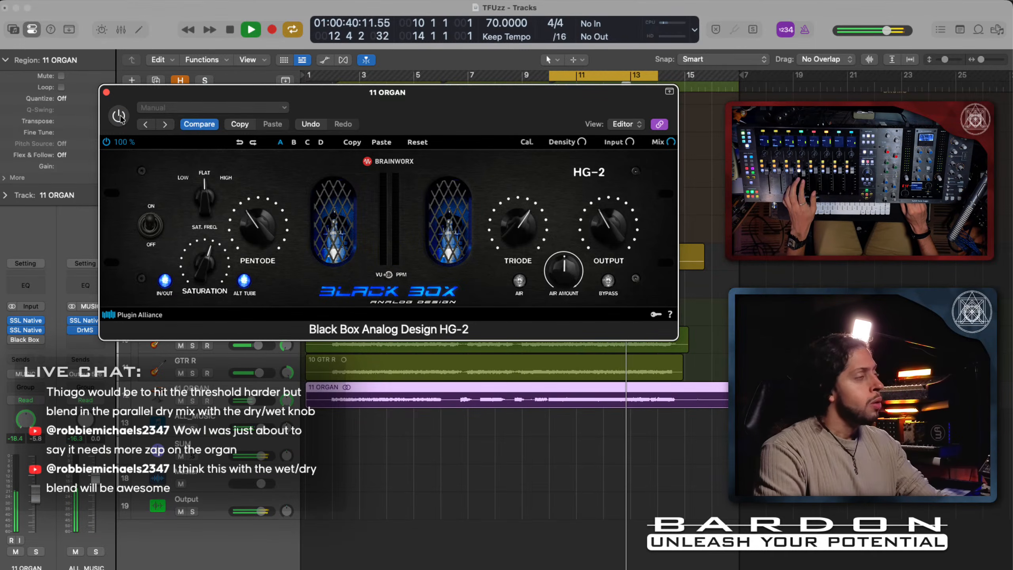
{"action": "left_click", "coordinate": [119, 116]}
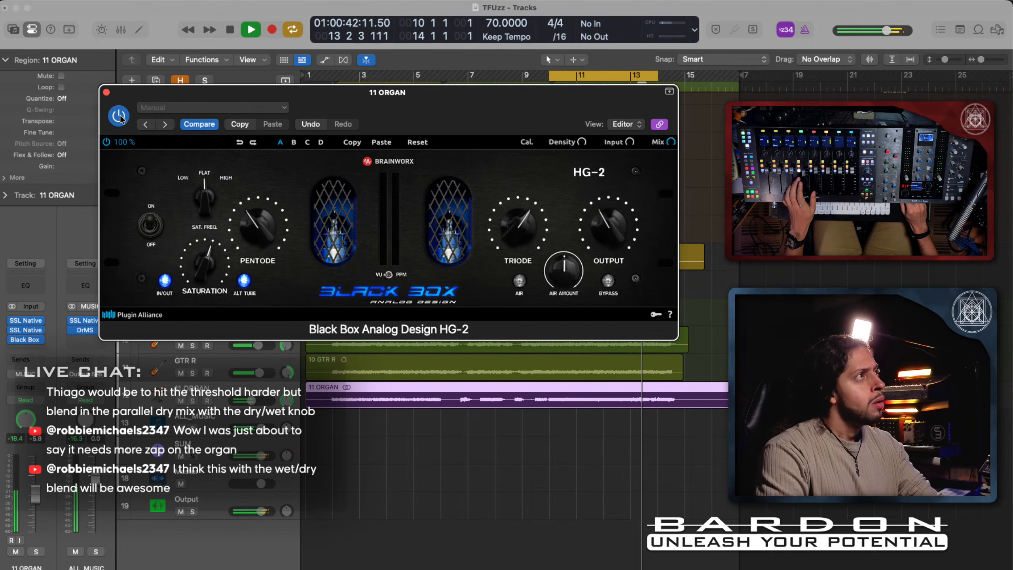
{"action": "left_click_drag", "start_coordinate": [608, 218], "coordinate": [607, 225]}
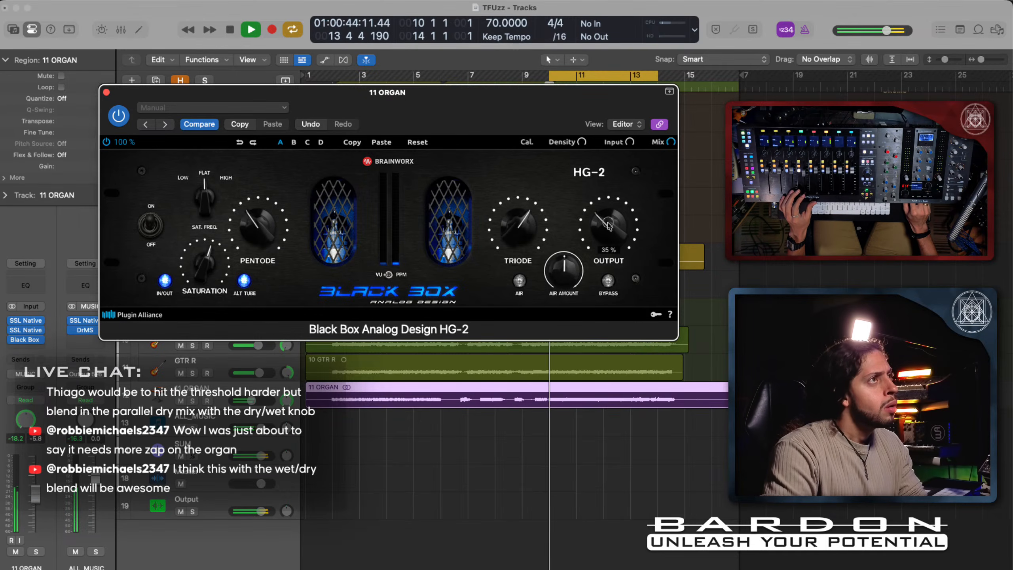
Step: Raise the HG-2's Triode to about 64%, comparing the mix with the plug-in bypassed and engaged, and stop playback
{"action": "left_click", "coordinate": [123, 120]}
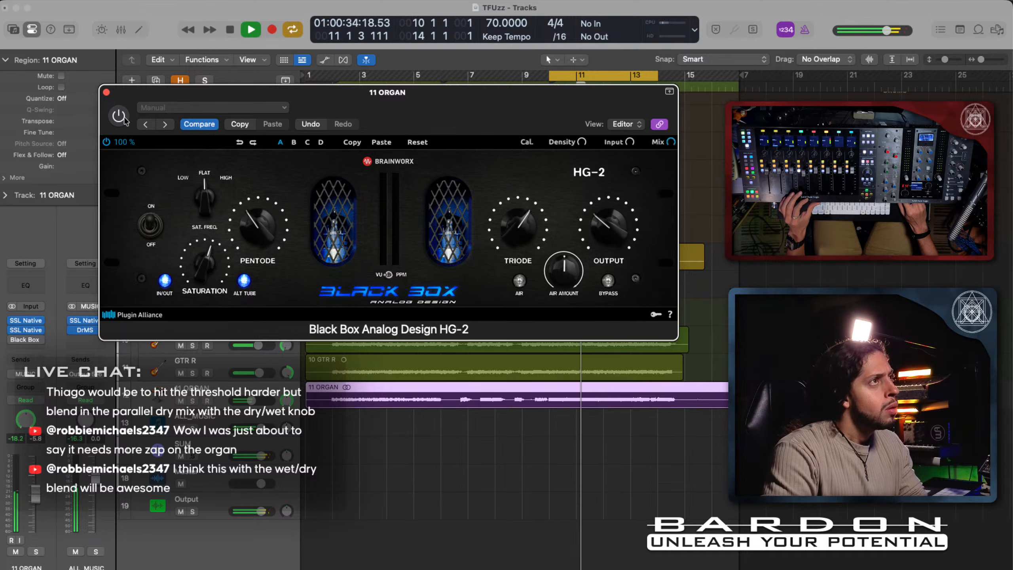
{"action": "left_click", "coordinate": [125, 120]}
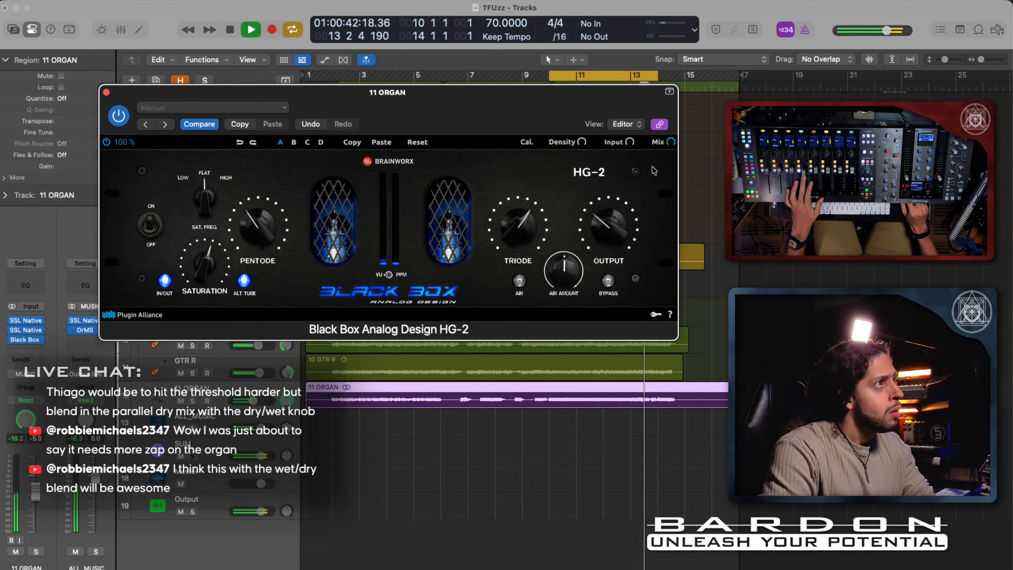
{"action": "mouse_move", "coordinate": [512, 229]}
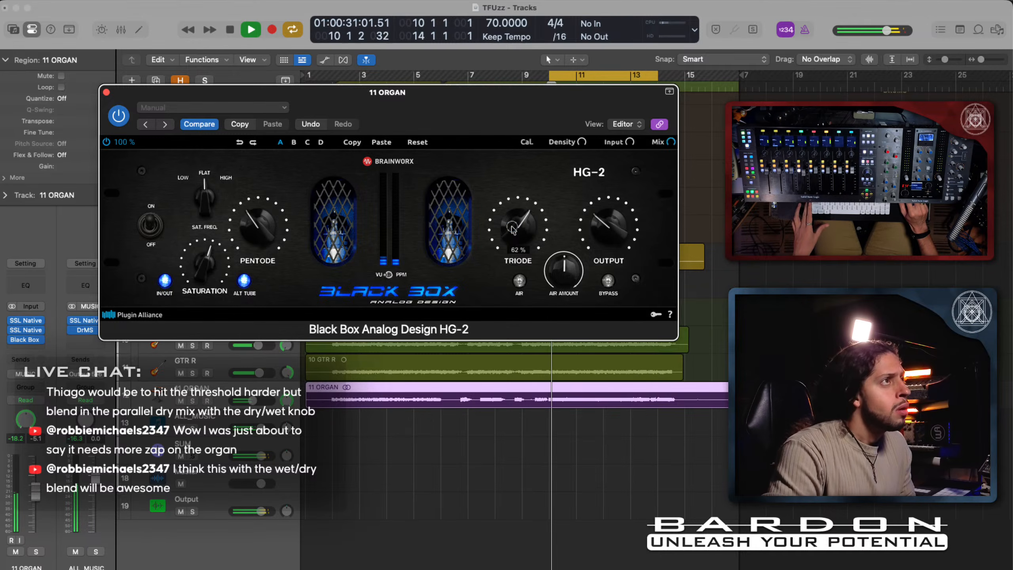
{"action": "left_click_drag", "start_coordinate": [513, 229], "coordinate": [502, 218]}
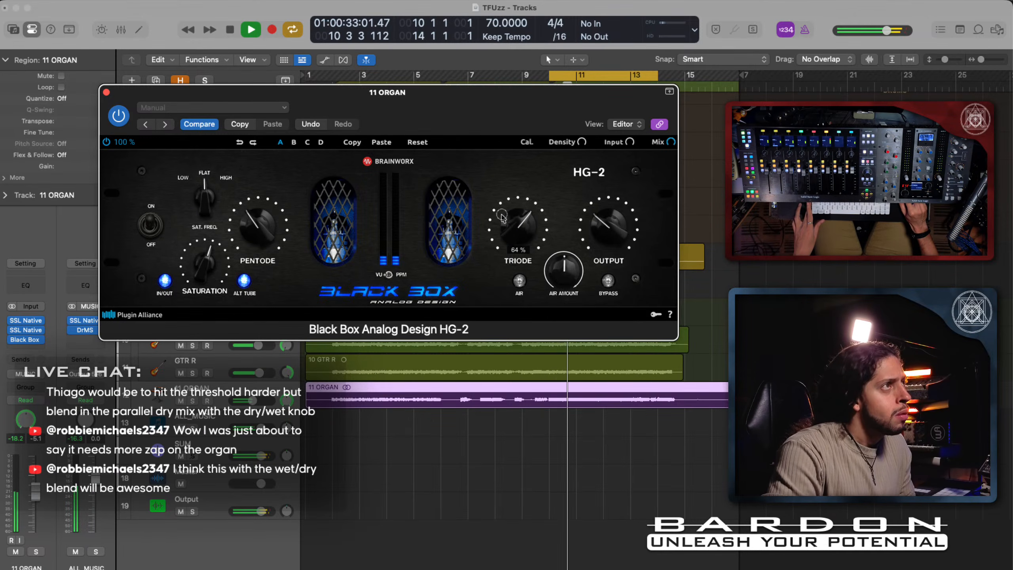
{"action": "left_click", "coordinate": [119, 117]}
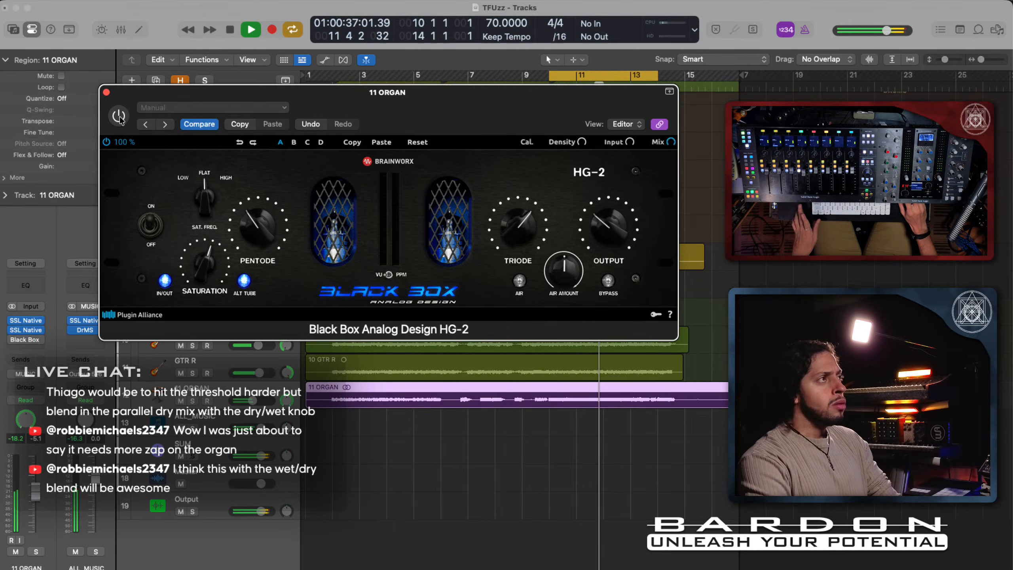
{"action": "left_click", "coordinate": [119, 117]}
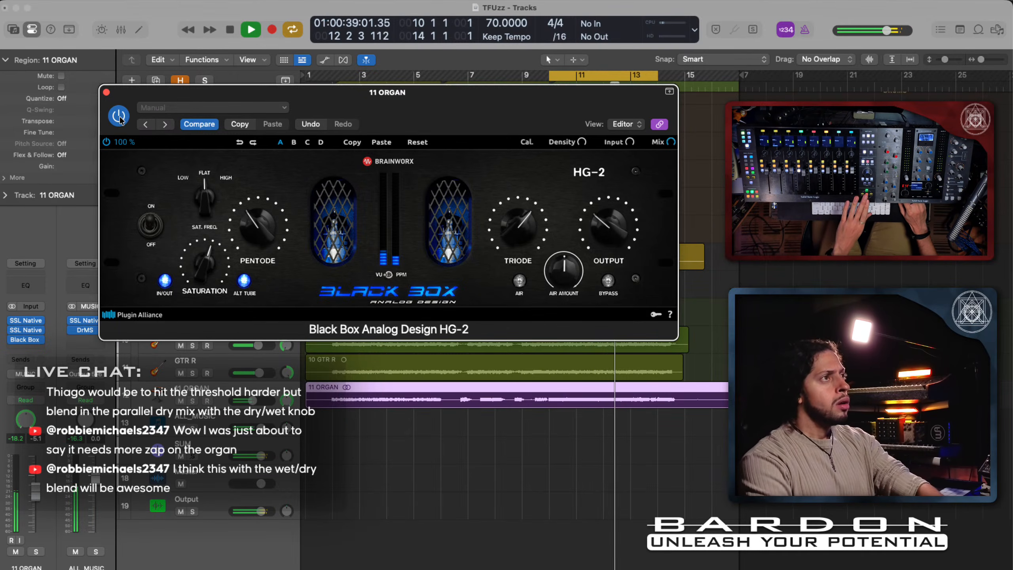
{"action": "key", "text": "space"}
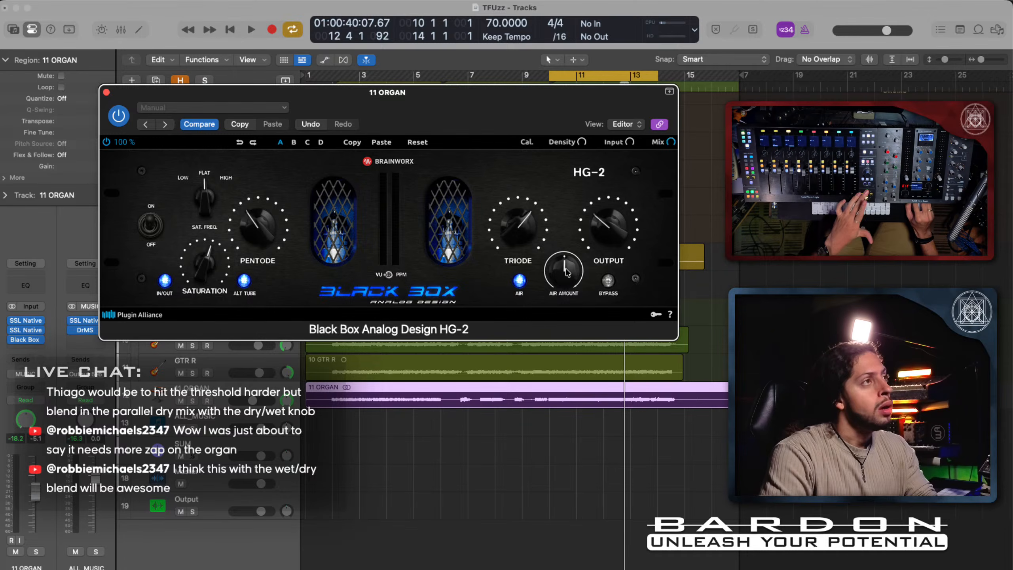
Step: Audition the HG-2's Air circuit on the soloed organ with raised Air Amounts, comparing it on and off, and leave Air switched off
{"action": "key", "text": "space"}
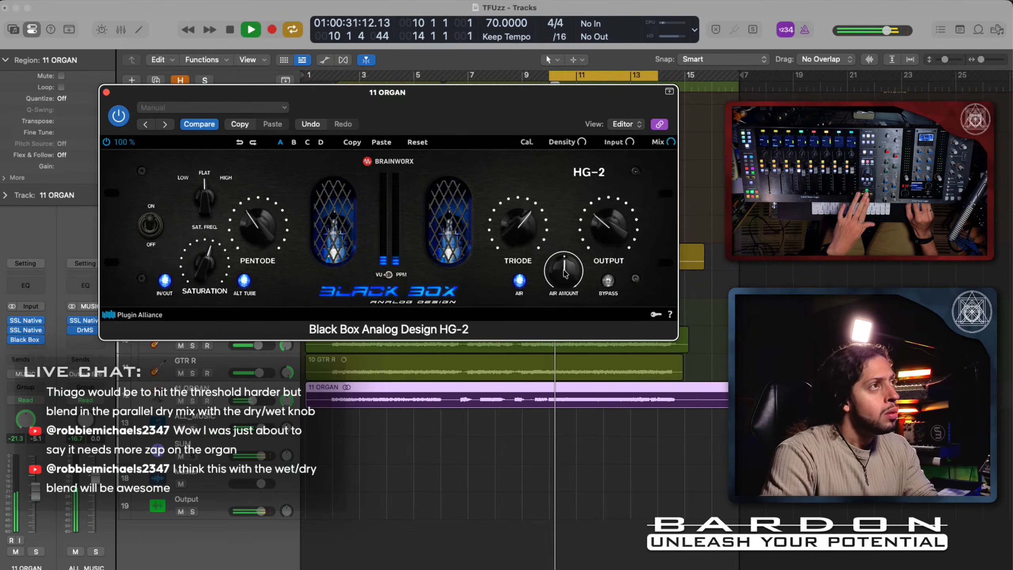
{"action": "key", "text": "s"}
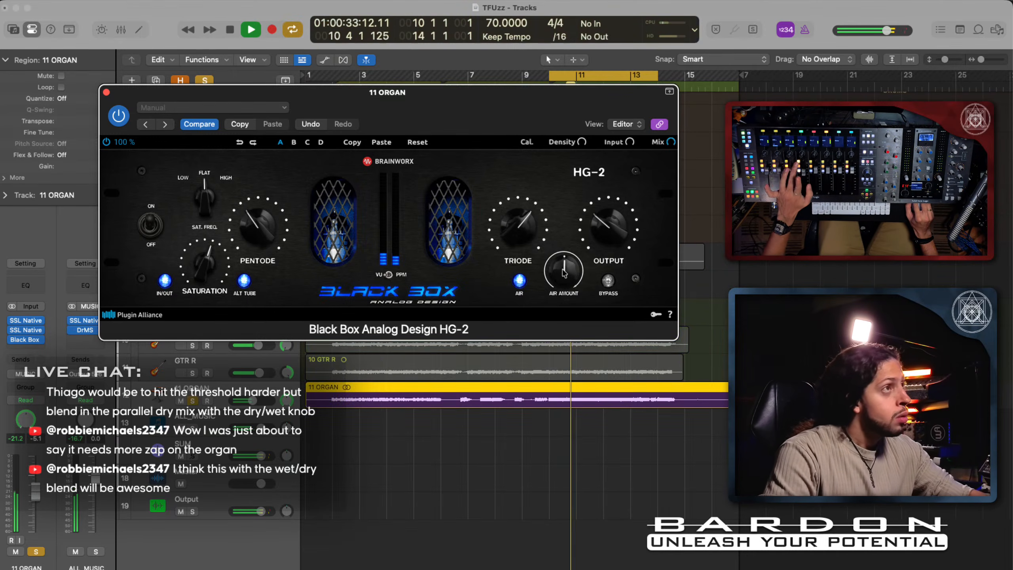
{"action": "left_click_drag", "start_coordinate": [565, 273], "coordinate": [546, 220]}
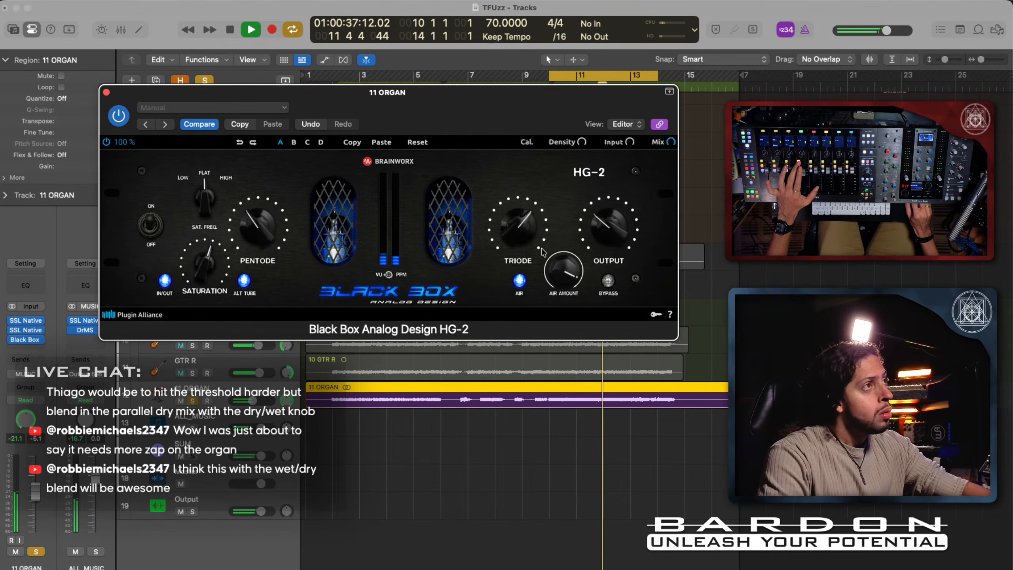
{"action": "left_click", "coordinate": [519, 280]}
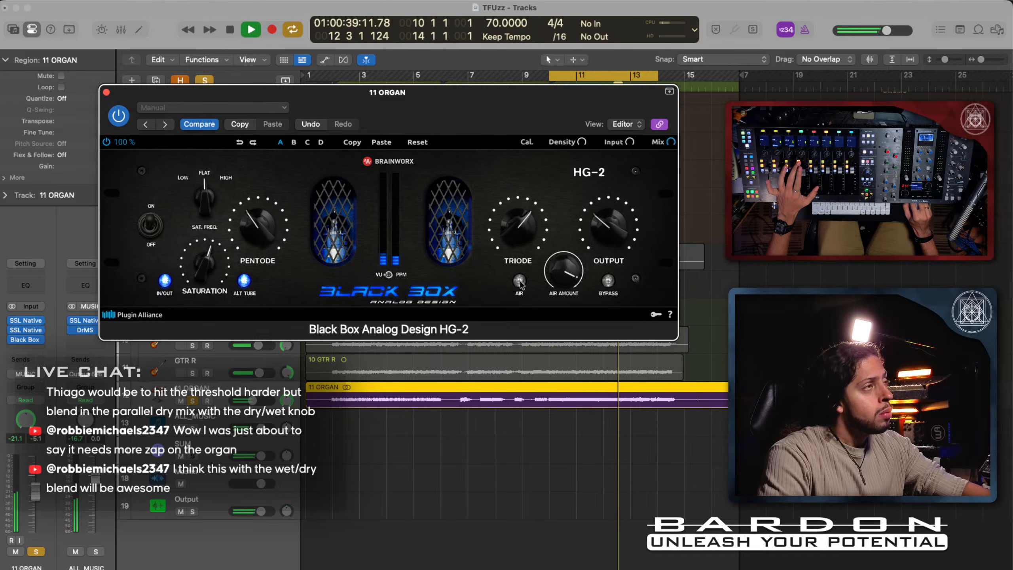
{"action": "left_click", "coordinate": [520, 281]}
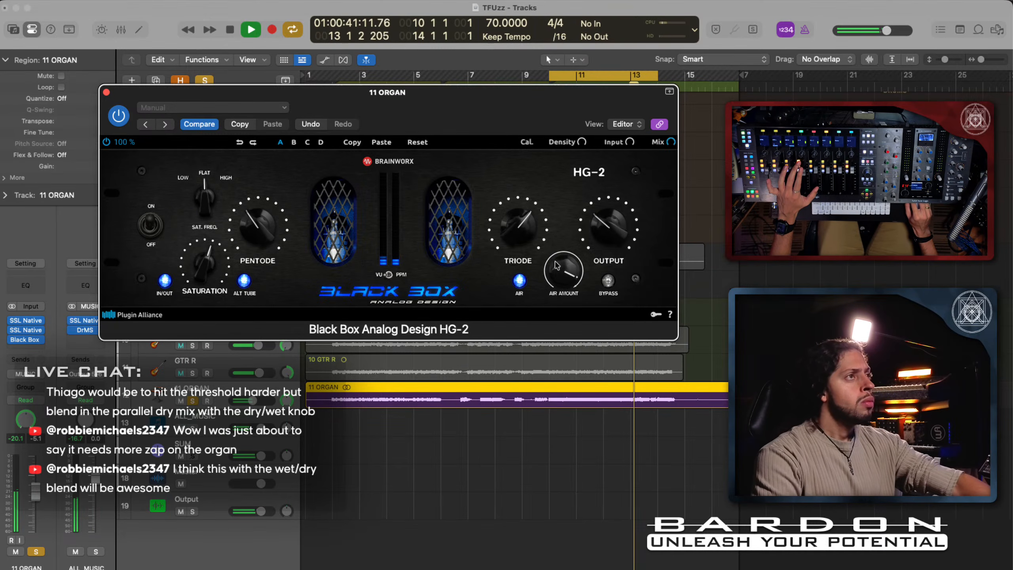
{"action": "left_click_drag", "start_coordinate": [550, 265], "coordinate": [553, 273]}
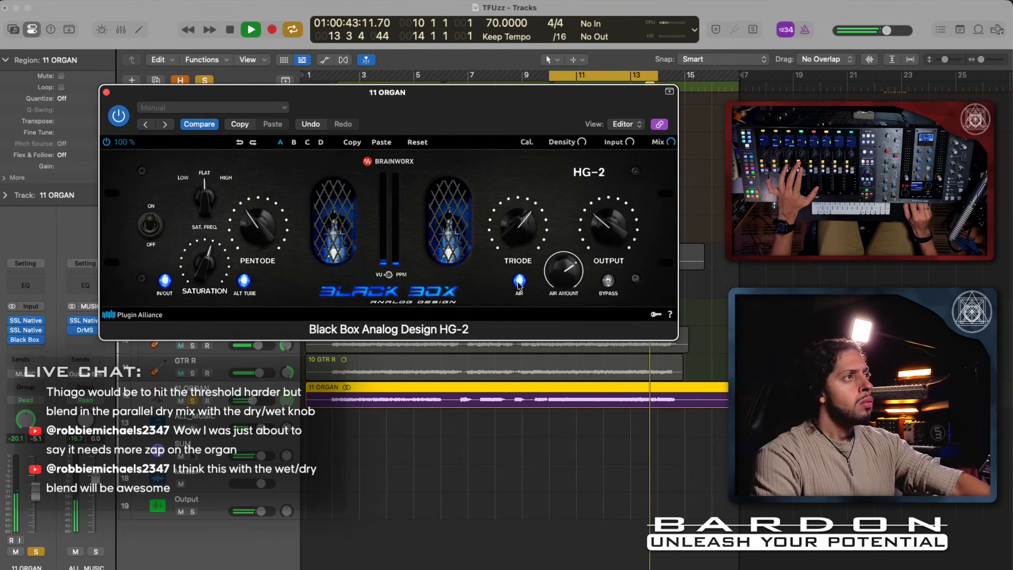
{"action": "left_click", "coordinate": [519, 281]}
{"action": "left_click", "coordinate": [518, 281]}
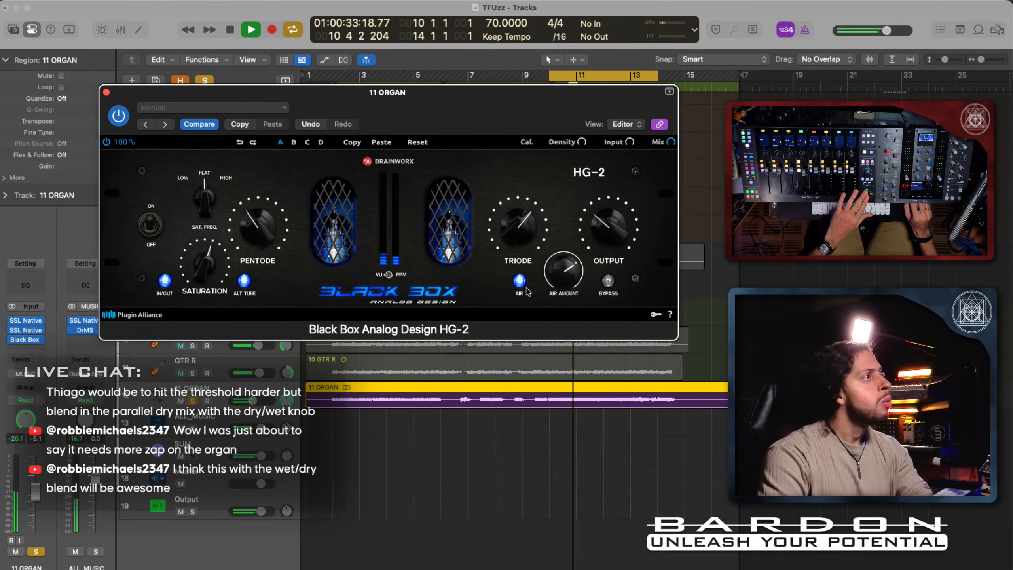
{"action": "key", "text": "space"}
{"action": "left_click", "coordinate": [520, 281]}
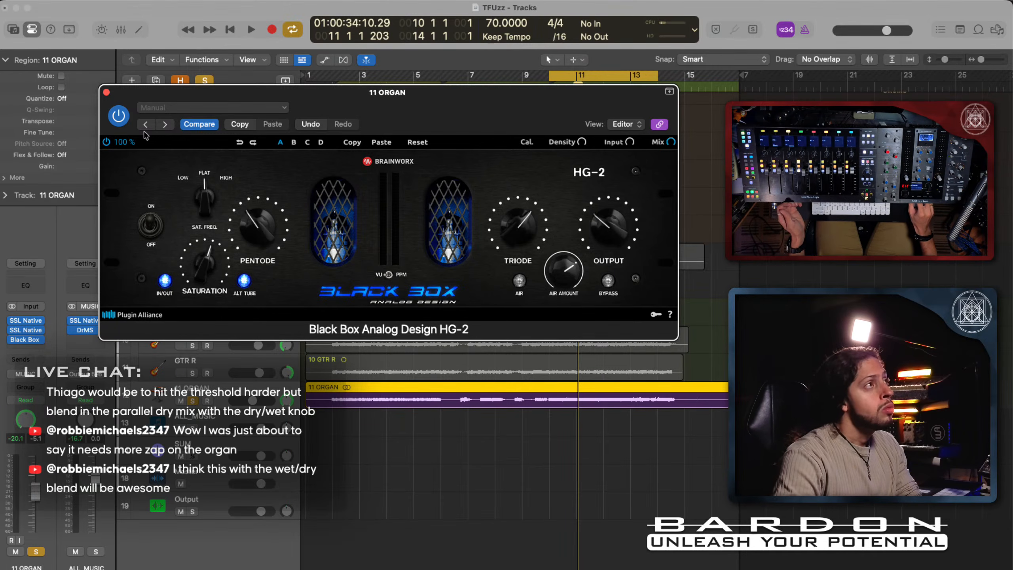
Step: Close the HG-2 and insert a stereo Maag EQ2 after it on the 11 ORGAN track
{"action": "left_click", "coordinate": [106, 92]}
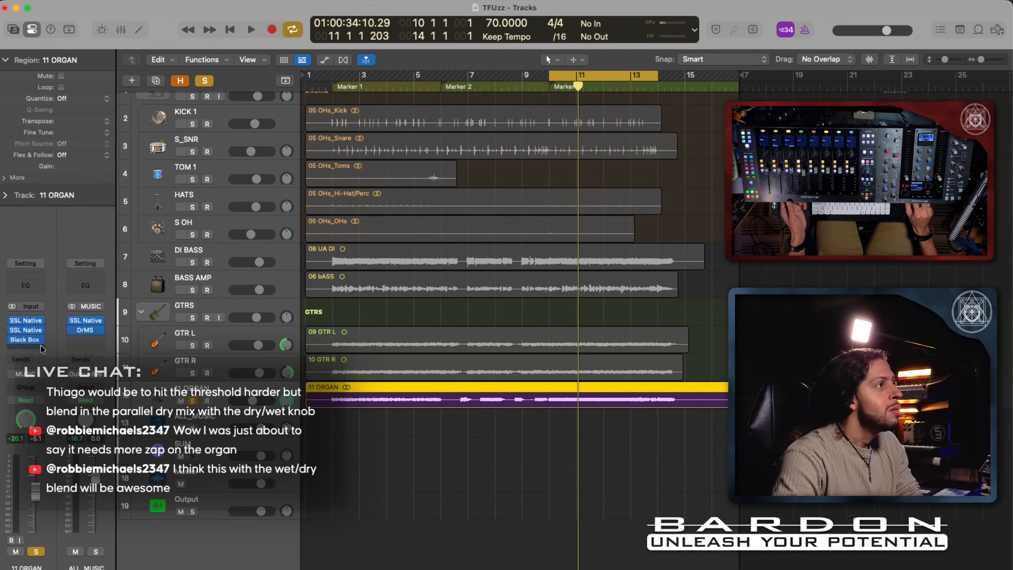
{"action": "left_click", "coordinate": [24, 348]}
{"action": "mouse_move", "coordinate": [25, 349]}
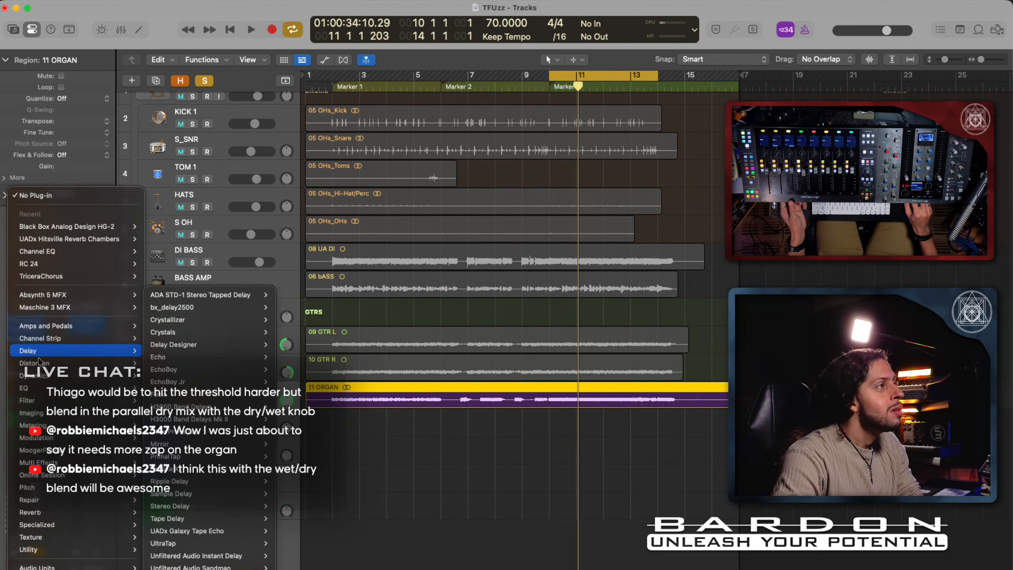
{"action": "mouse_move", "coordinate": [98, 389]}
{"action": "mouse_move", "coordinate": [180, 393]}
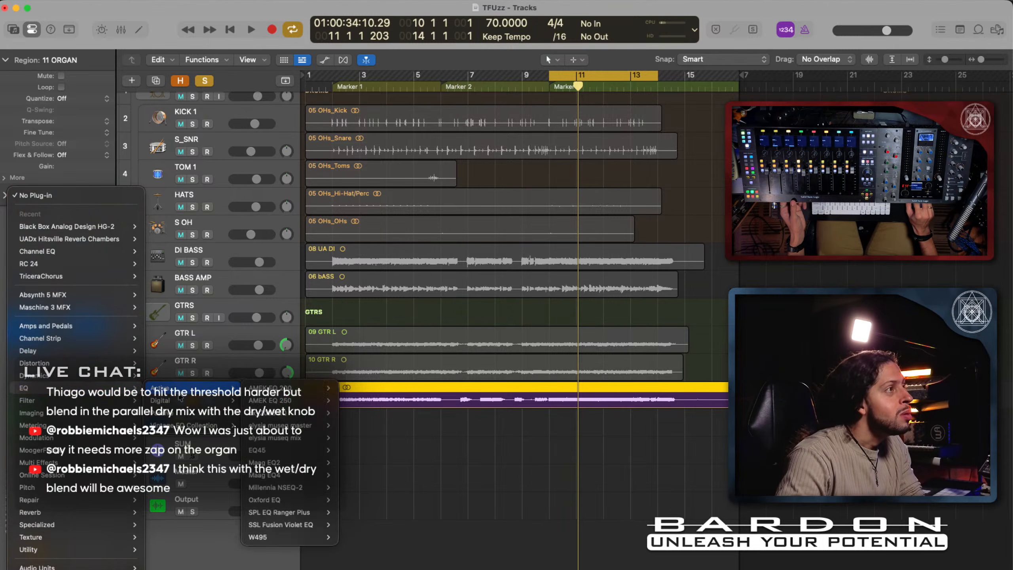
{"action": "mouse_move", "coordinate": [174, 417]}
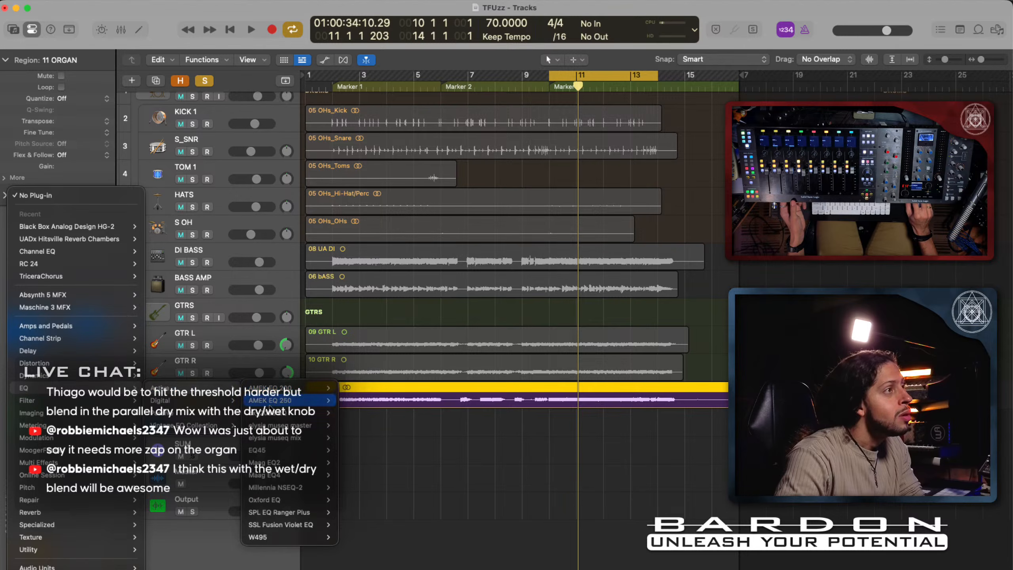
{"action": "mouse_move", "coordinate": [283, 476]}
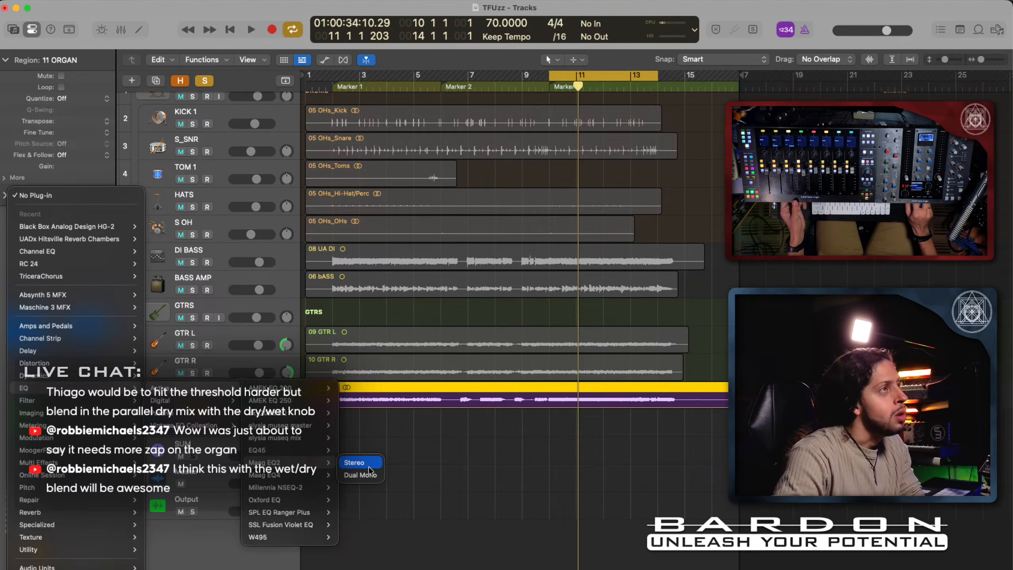
{"action": "left_click", "coordinate": [369, 465]}
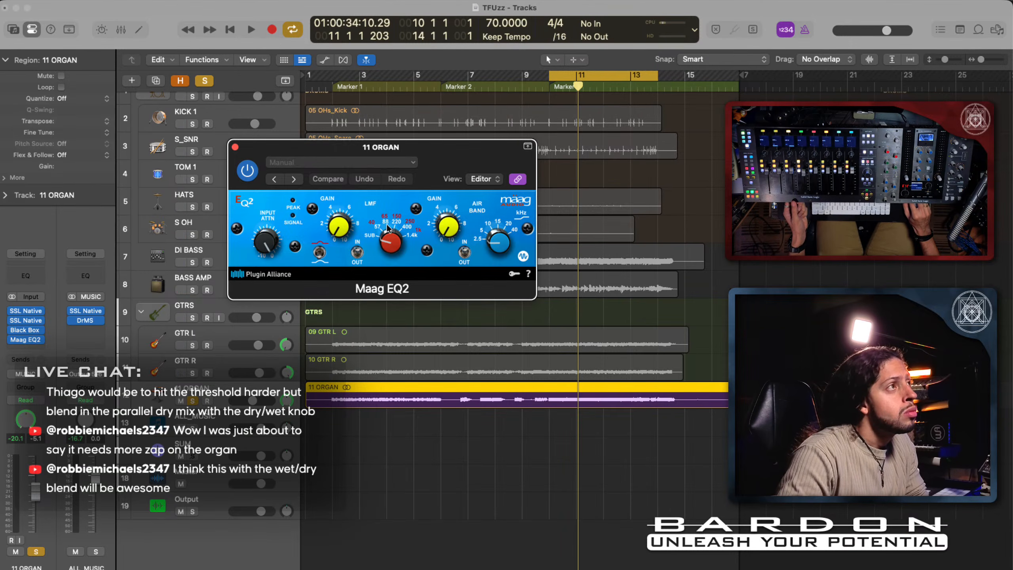
Step: Boost the Maag EQ2's Air Band on the soloed organ during playback, adjusting its frequency, setting its gain to about 4.5 and comparing with bypass
{"action": "left_click", "coordinate": [360, 253]}
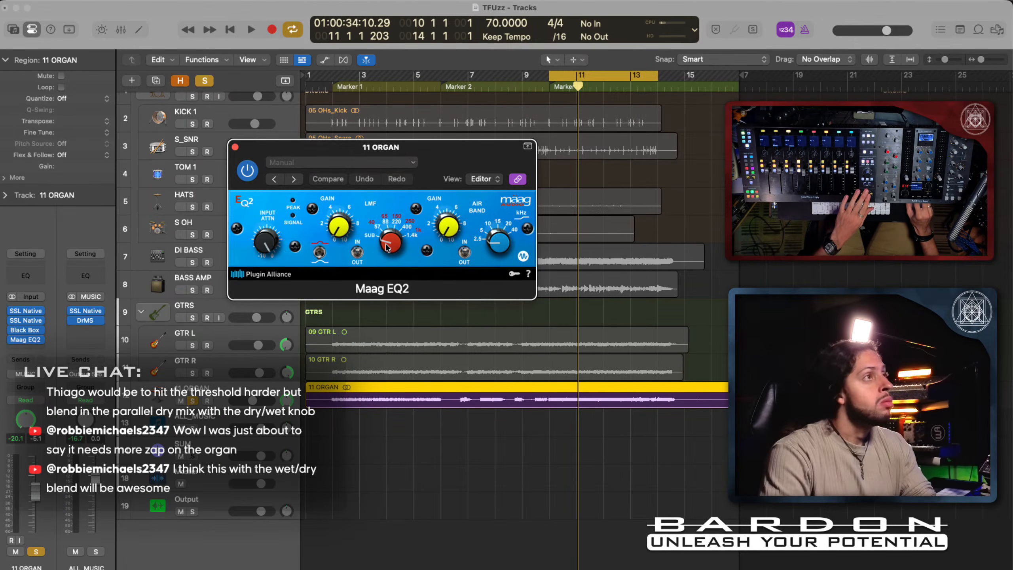
{"action": "key", "text": "space"}
{"action": "left_click_drag", "start_coordinate": [446, 230], "coordinate": [431, 170]}
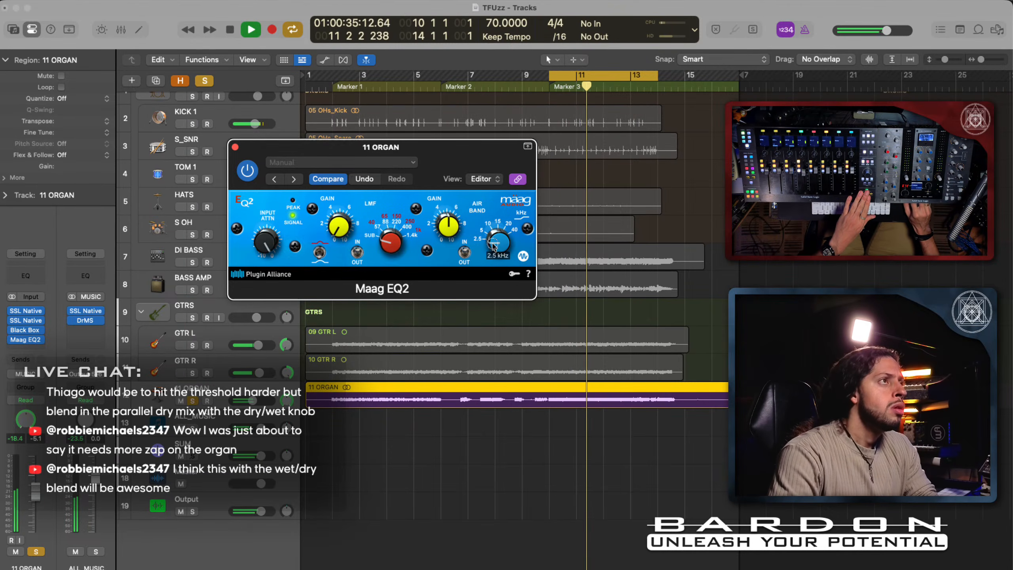
{"action": "left_click_drag", "start_coordinate": [494, 244], "coordinate": [488, 221]}
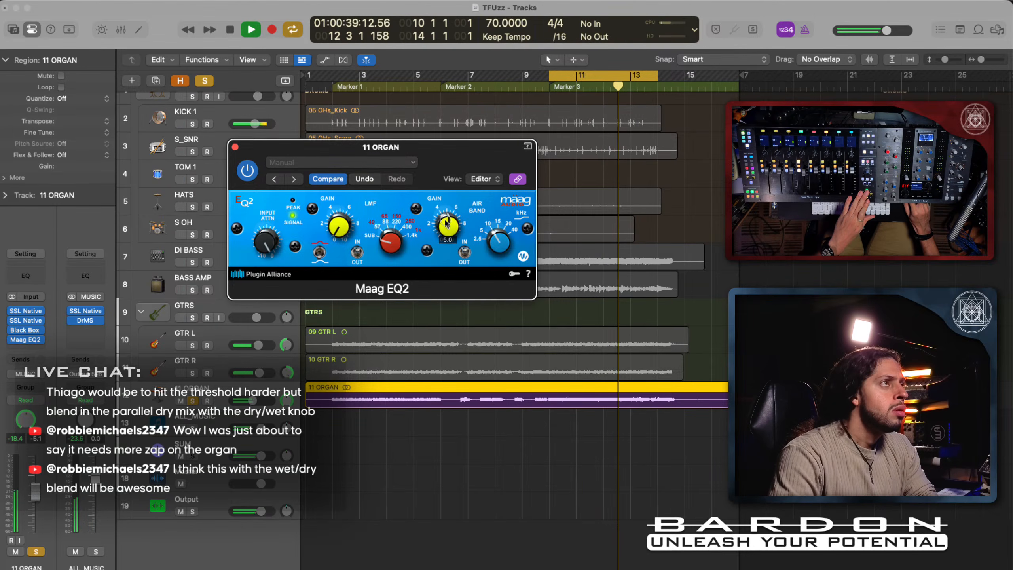
{"action": "left_click_drag", "start_coordinate": [443, 219], "coordinate": [497, 242]}
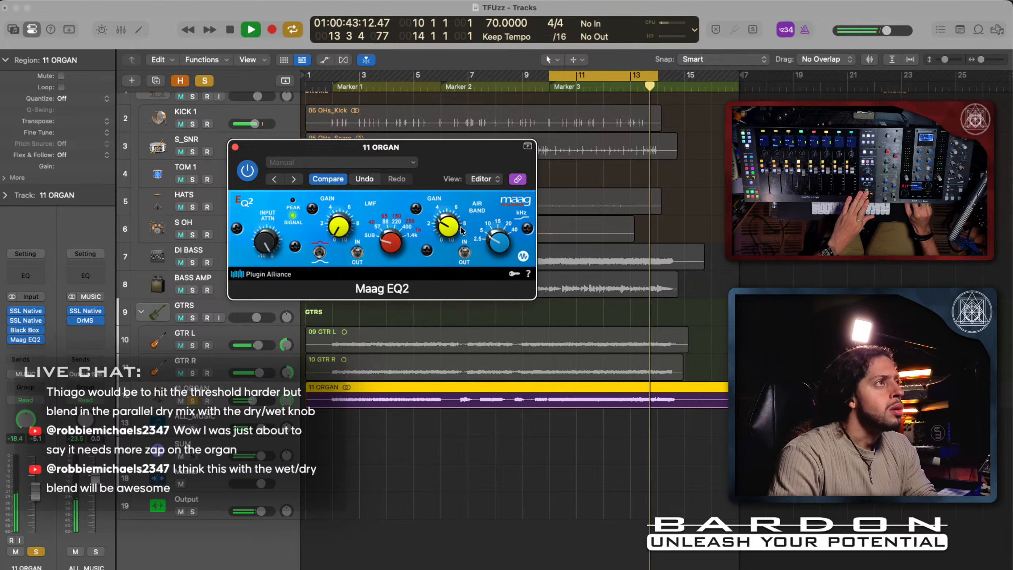
{"action": "left_click_drag", "start_coordinate": [442, 227], "coordinate": [424, 185]}
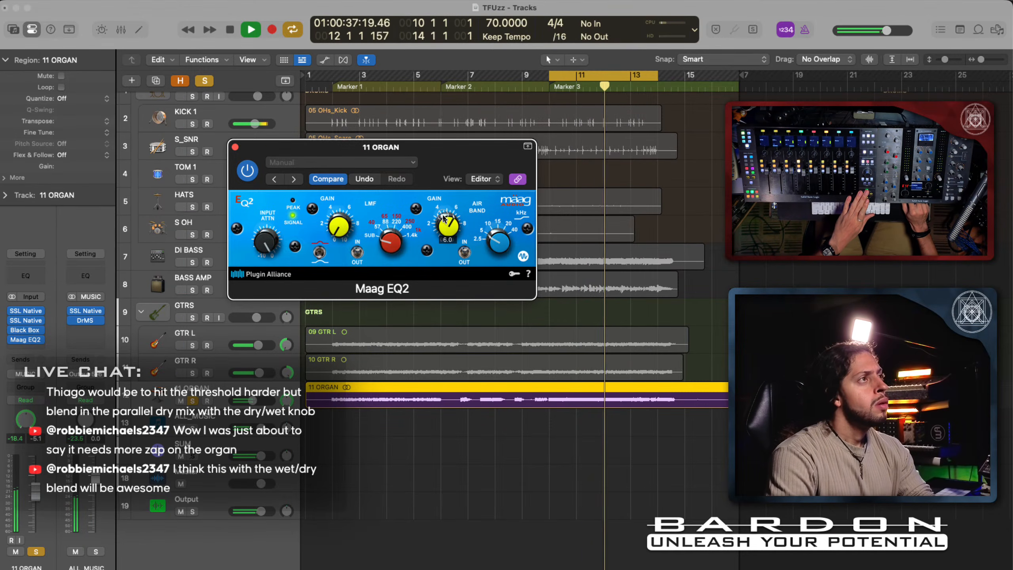
{"action": "left_click", "coordinate": [249, 173]}
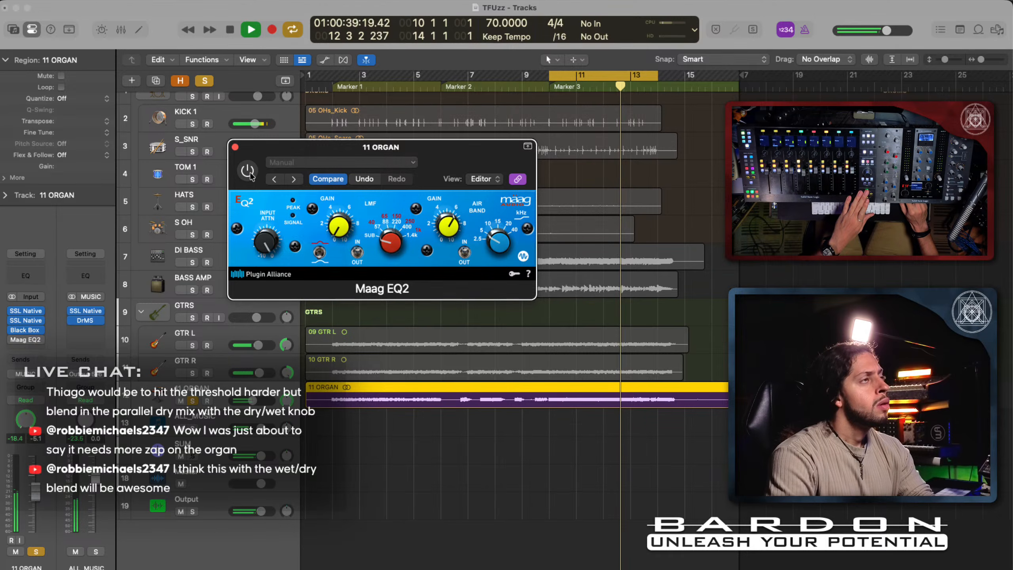
{"action": "left_click", "coordinate": [248, 173]}
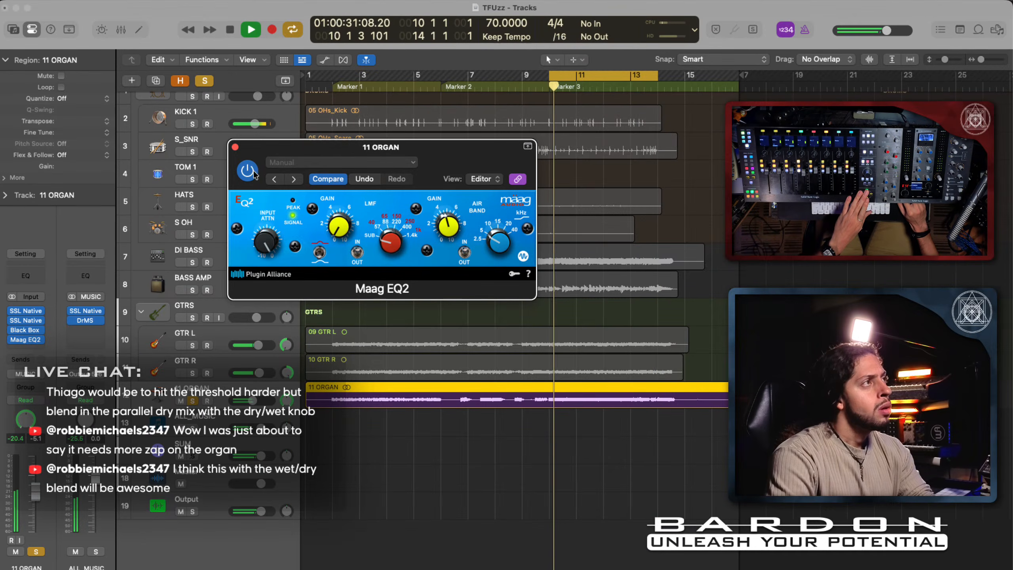
Step: Unsolo the organ, set the Maag EQ2's Air Band gain slightly below its midpoint, and compare the full mix with the EQ bypassed and engaged
{"action": "key", "text": "s"}
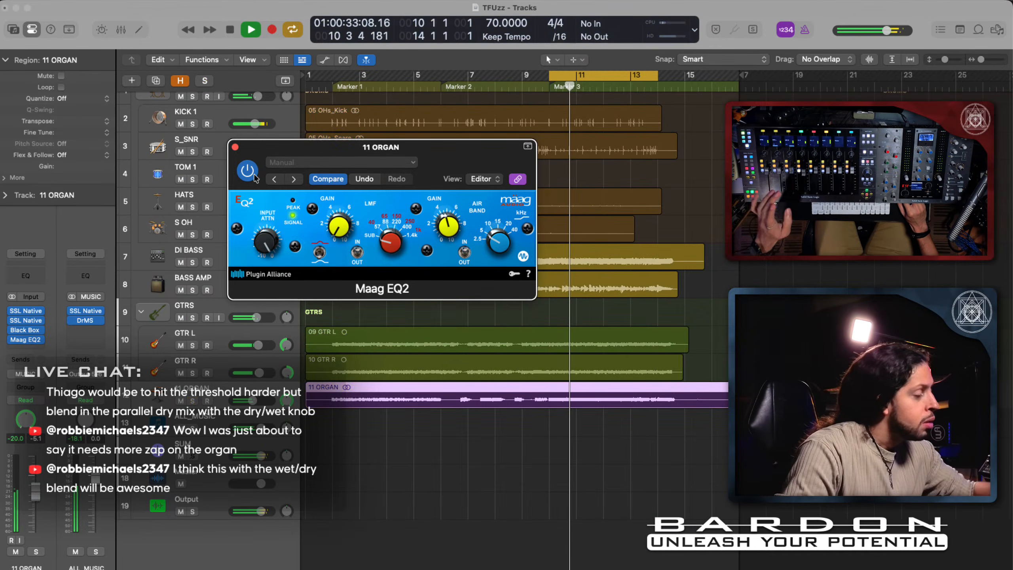
{"action": "left_click", "coordinate": [246, 171]}
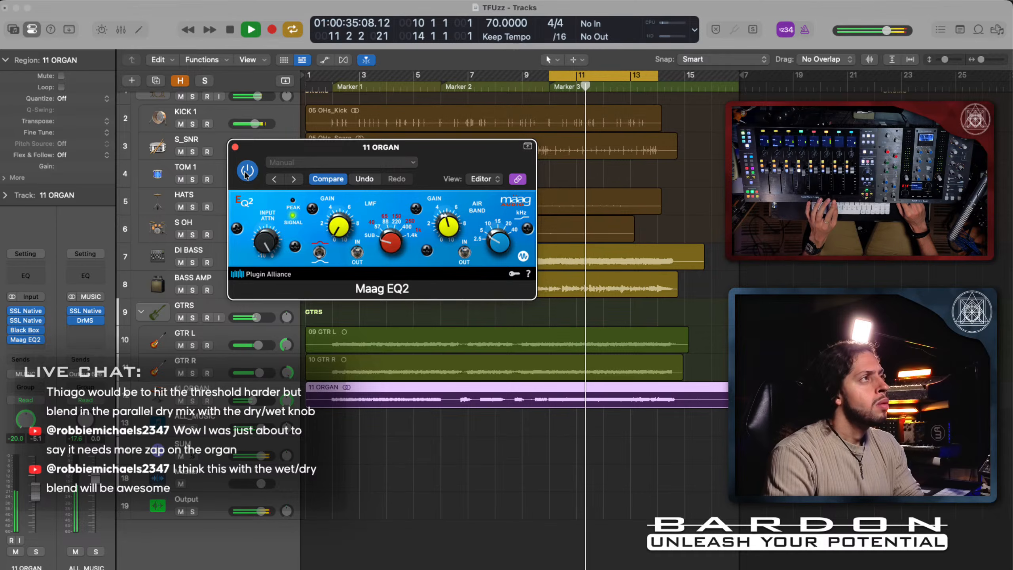
{"action": "left_click", "coordinate": [246, 172]}
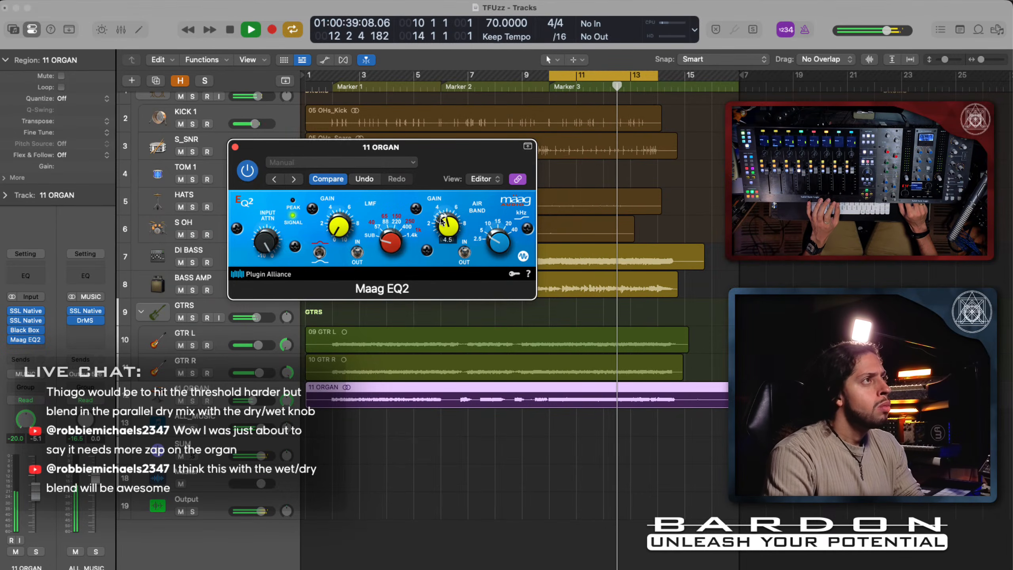
{"action": "left_click_drag", "start_coordinate": [442, 222], "coordinate": [440, 214]}
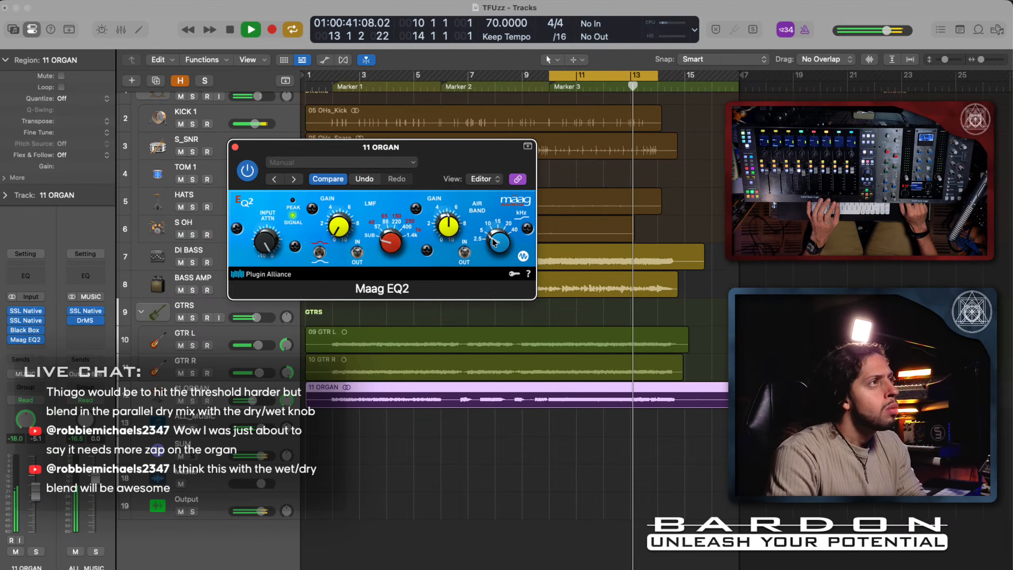
{"action": "mouse_move", "coordinate": [492, 245]}
{"action": "left_click_drag", "start_coordinate": [443, 222], "coordinate": [443, 228]}
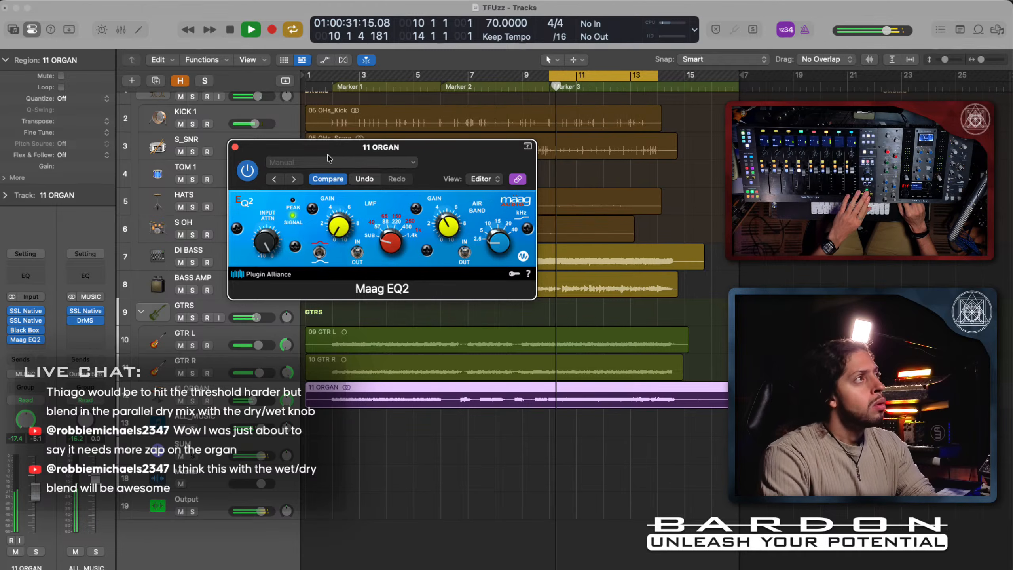
{"action": "left_click", "coordinate": [252, 176]}
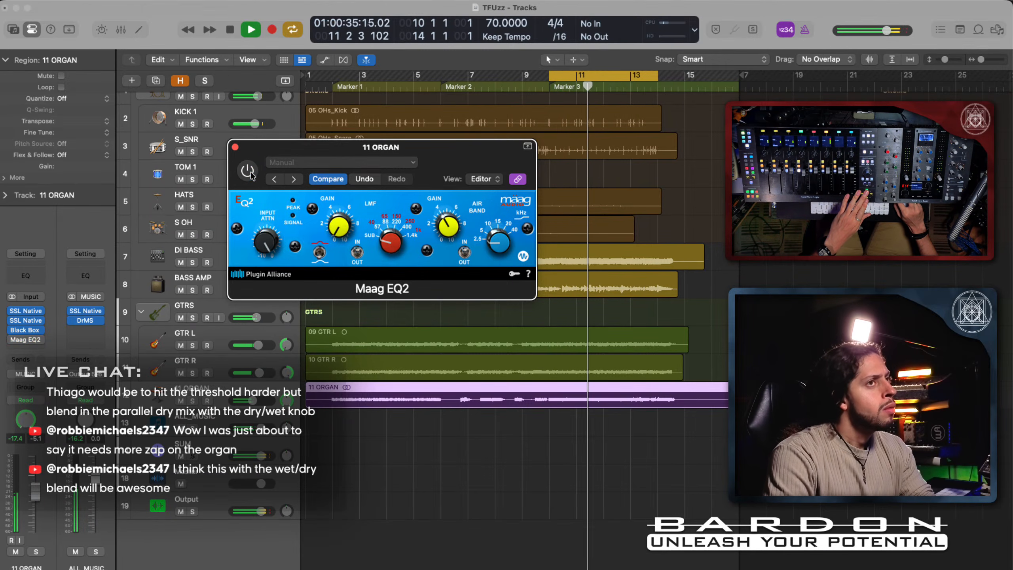
{"action": "left_click", "coordinate": [252, 176]}
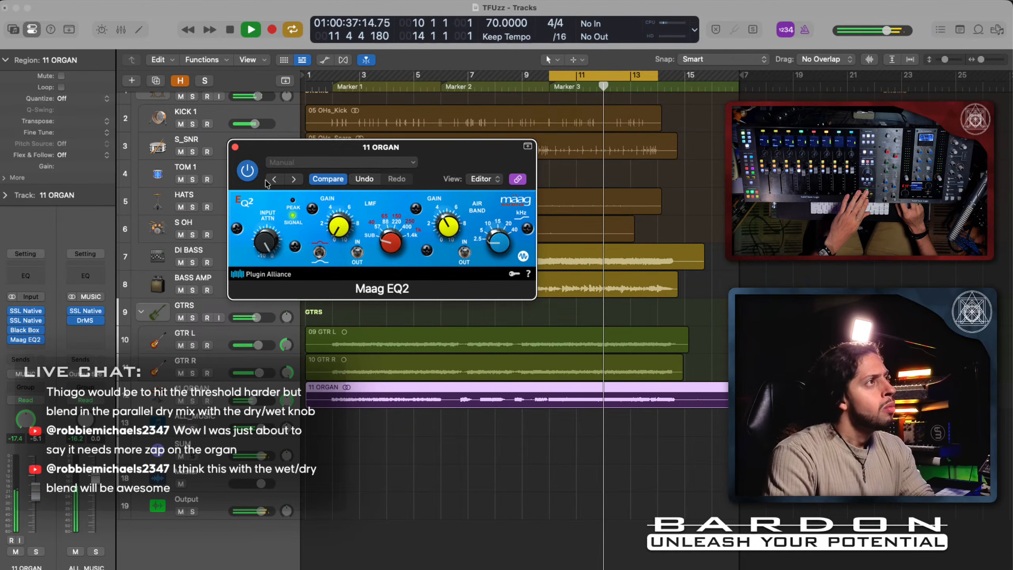
Step: Compare the current mix with the TFUzz_MIX1.aif reference in ADPTR MetricAB on the SUM track, switching between A and B during playback
{"action": "key", "text": "space"}
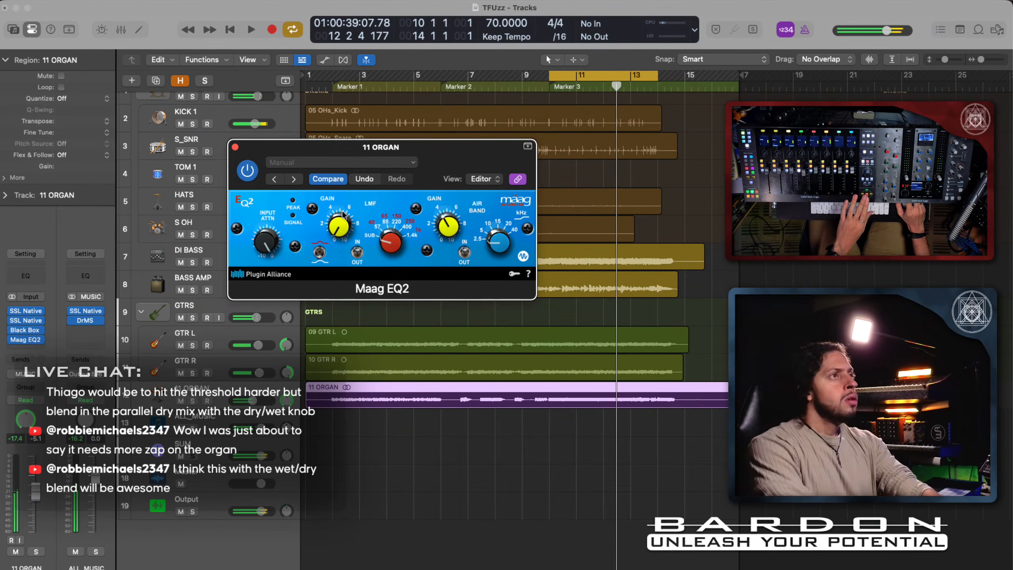
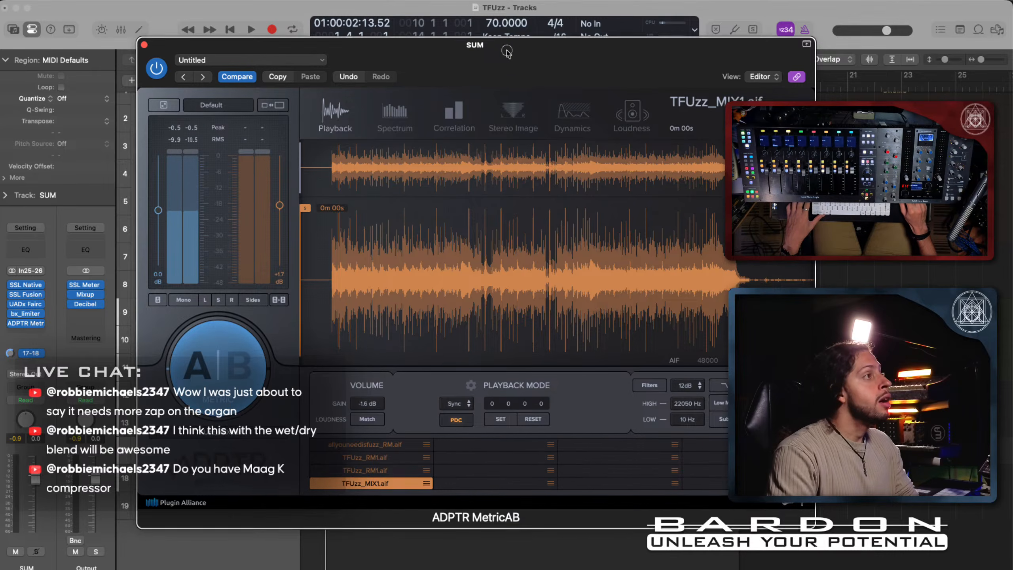
{"action": "left_click_drag", "start_coordinate": [505, 59], "coordinate": [483, 31]}
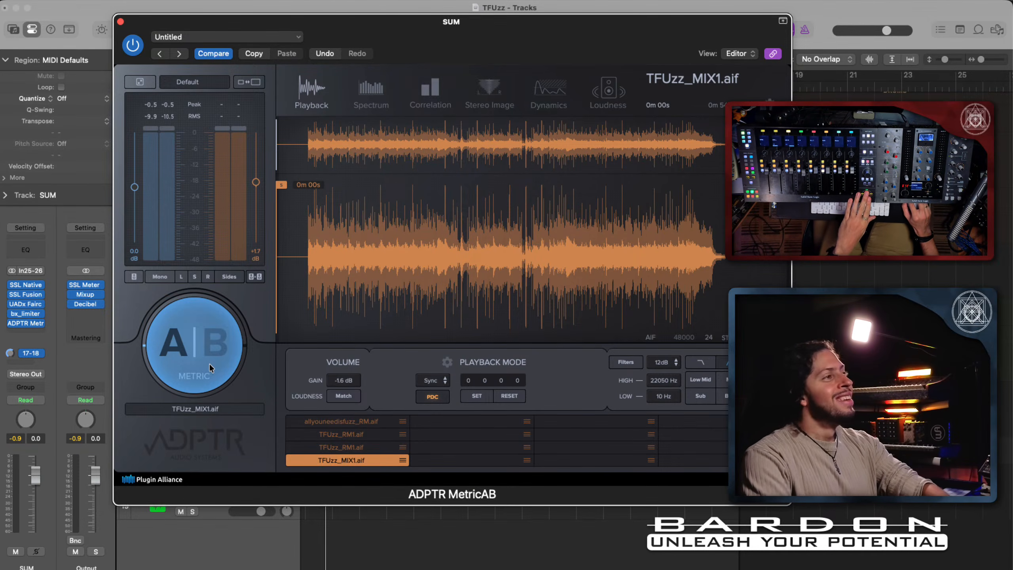
{"action": "key", "text": "space"}
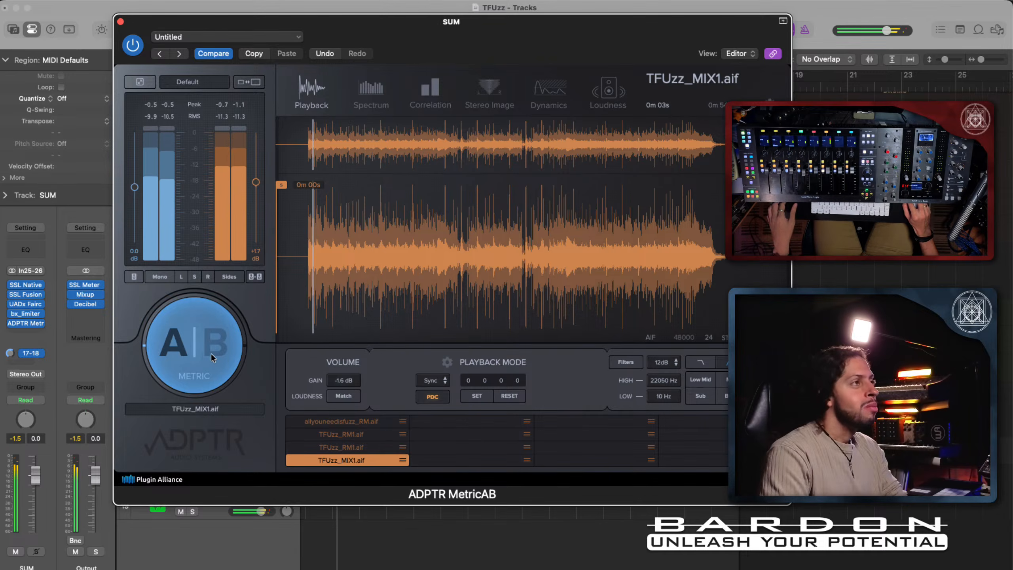
{"action": "left_click", "coordinate": [190, 333]}
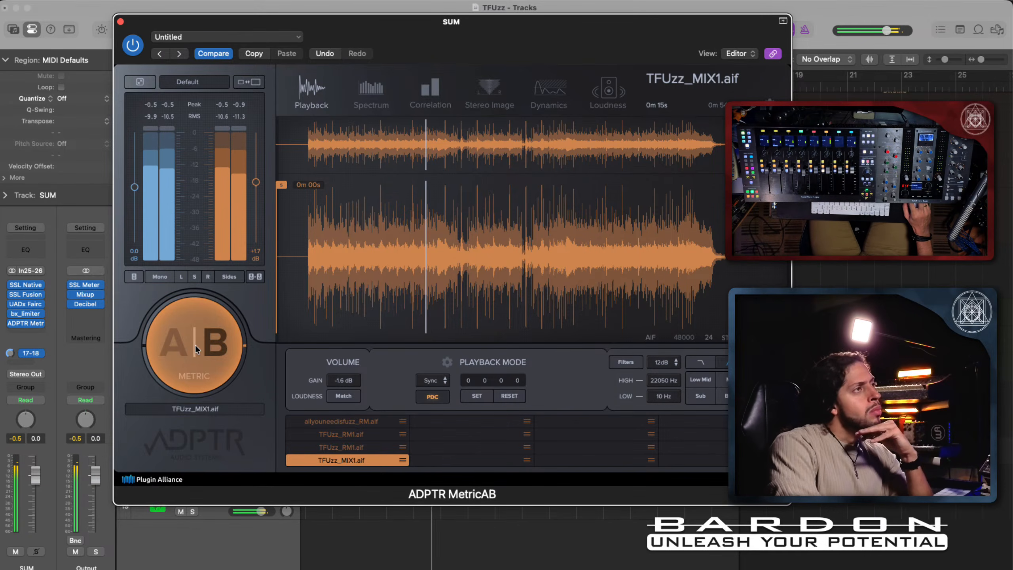
{"action": "left_click", "coordinate": [197, 350]}
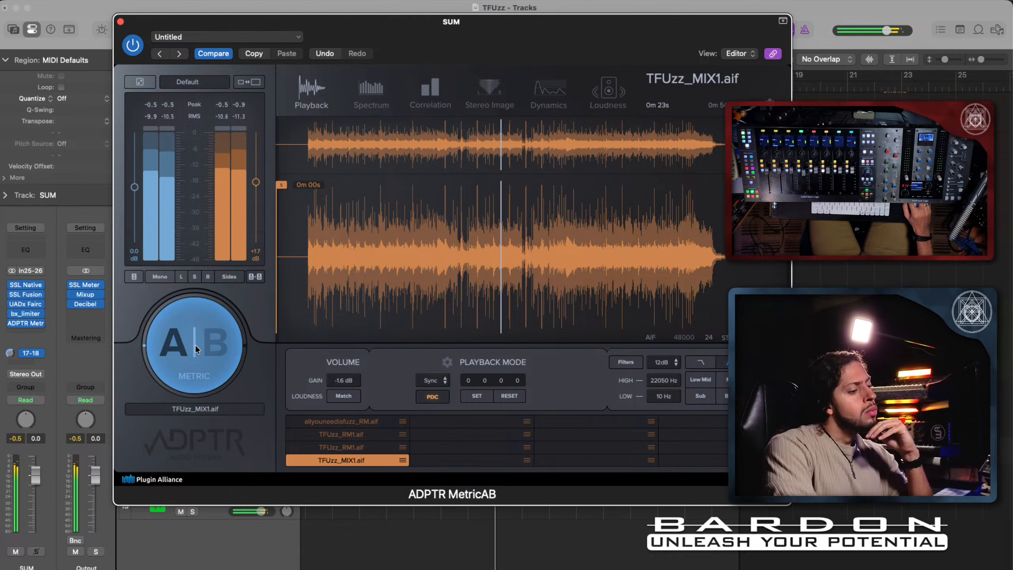
{"action": "left_click", "coordinate": [194, 343]}
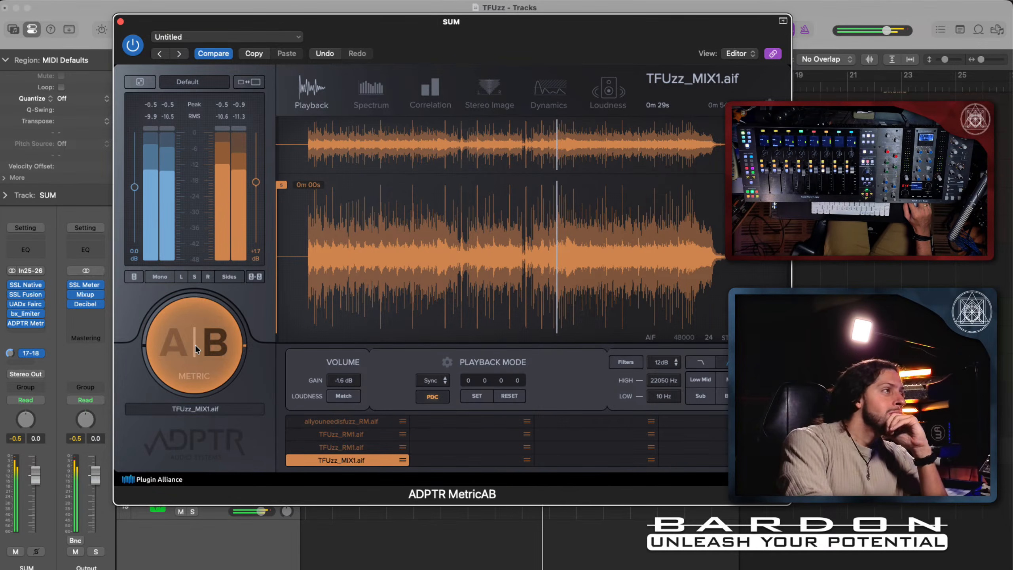
{"action": "left_click", "coordinate": [195, 346]}
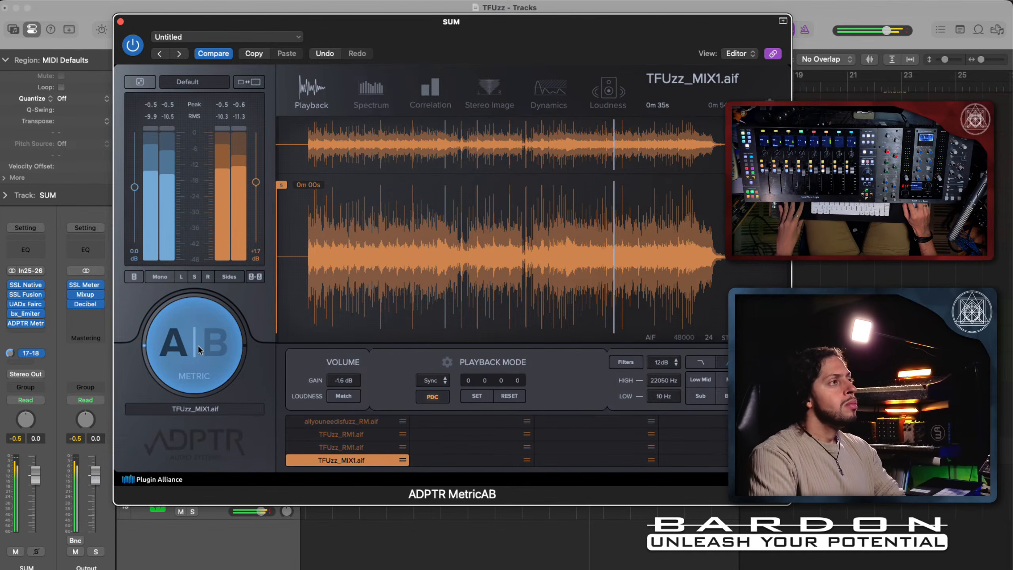
{"action": "left_click", "coordinate": [198, 346]}
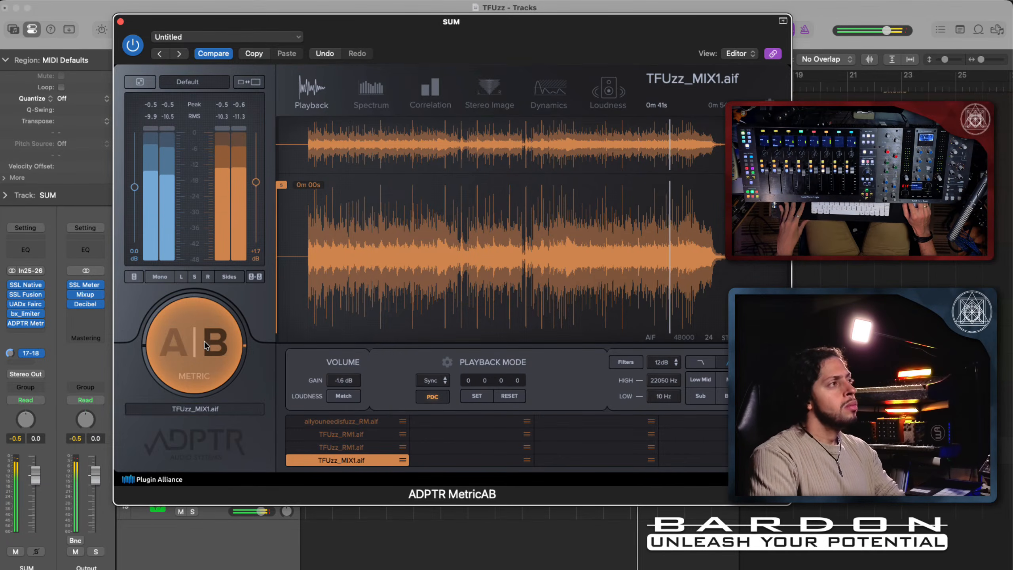
{"action": "left_click", "coordinate": [204, 340]}
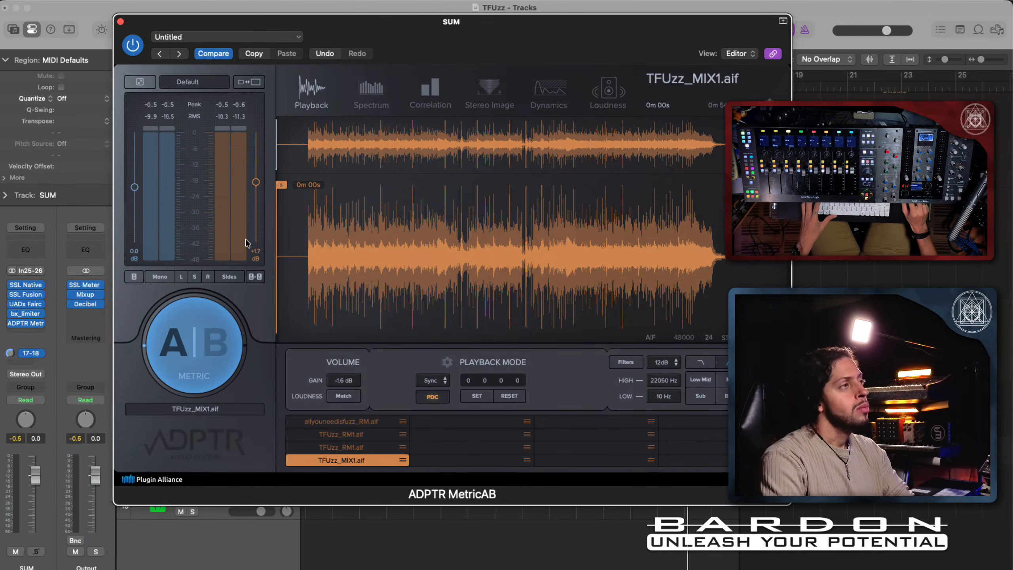
{"action": "left_click", "coordinate": [120, 22]}
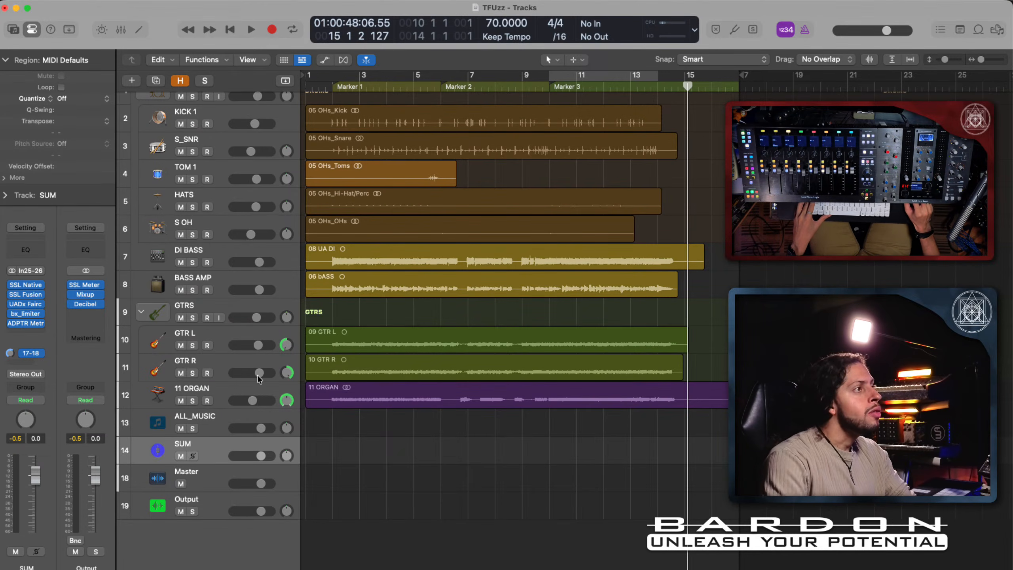
Step: Select the 11 ORGAN track and set the cycle range from bar 2 to bar 14 beat 3
{"action": "scroll", "coordinate": [234, 345], "scroll_direction": "up", "scroll_amount": 2}
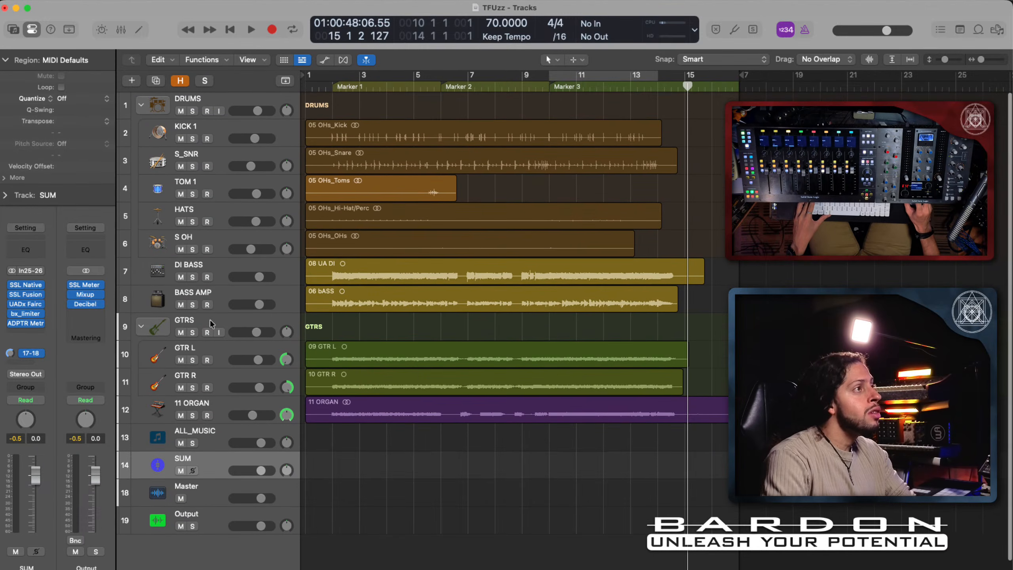
{"action": "left_click", "coordinate": [221, 405]}
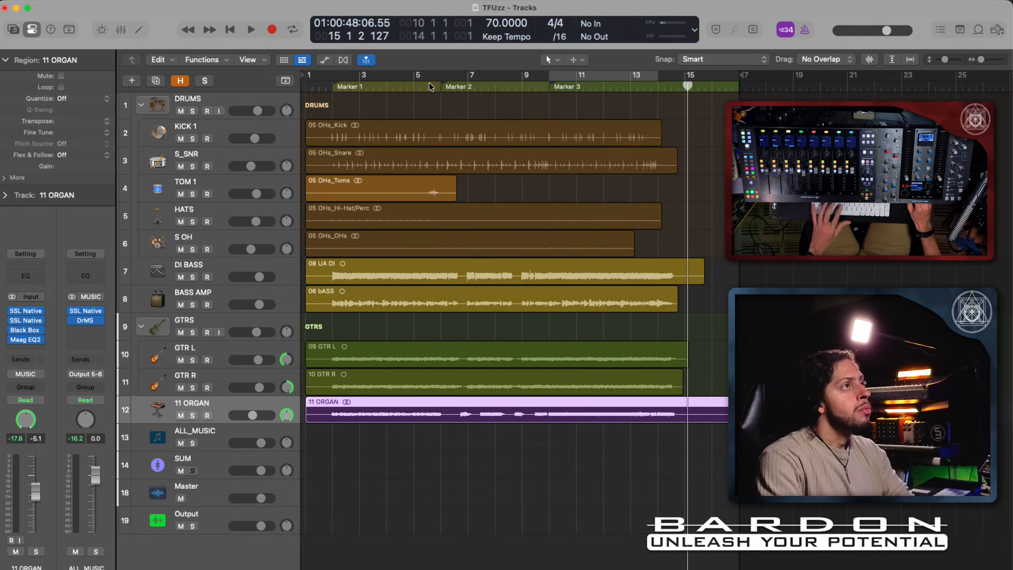
{"action": "left_click_drag", "start_coordinate": [550, 79], "coordinate": [335, 78]}
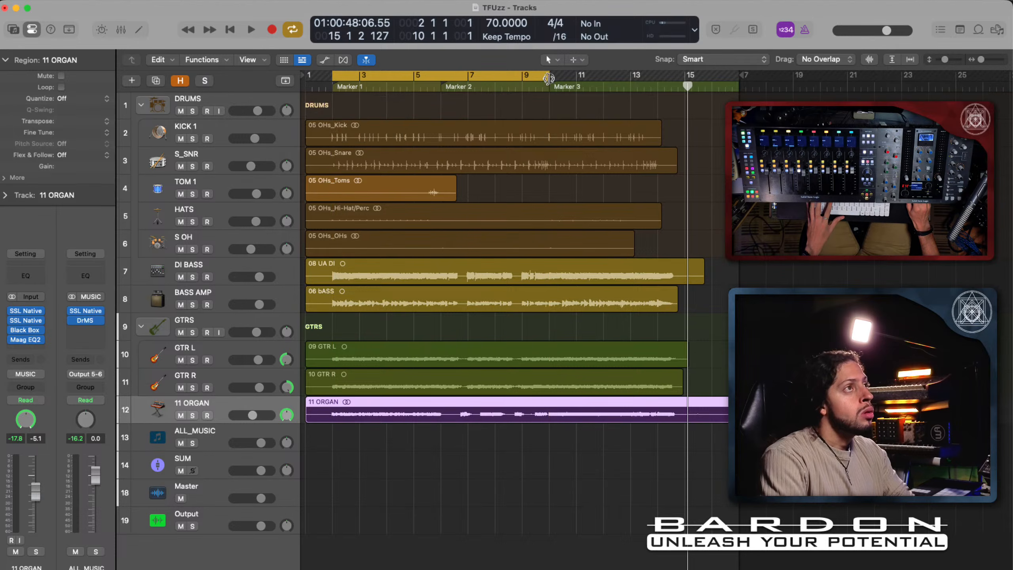
{"action": "left_click_drag", "start_coordinate": [549, 78], "coordinate": [671, 75]}
{"action": "key", "text": "c"}
{"action": "left_click", "coordinate": [674, 78]}
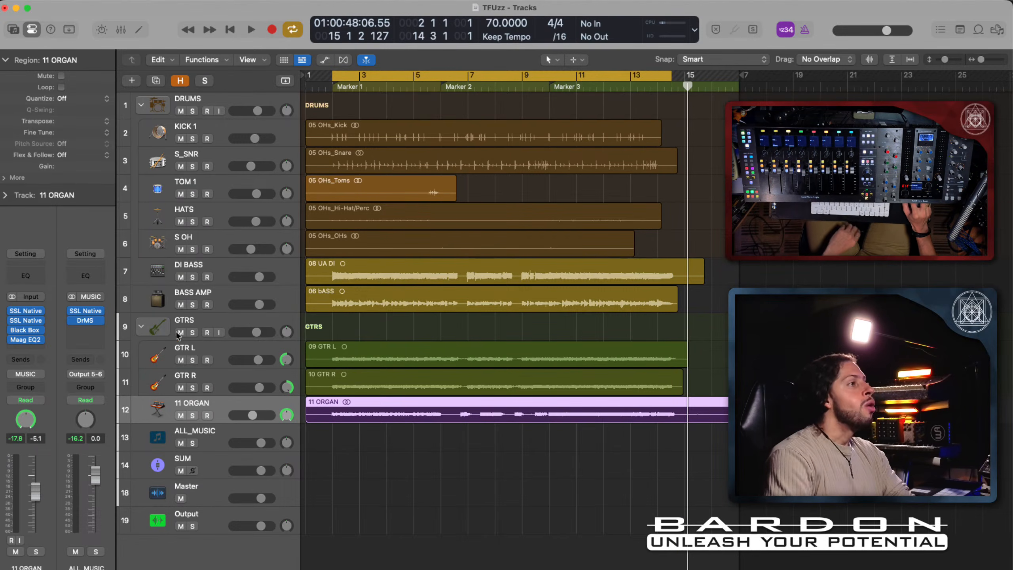
Step: Review the SSL Native Bus Compressor 2 settings on the 11 ORGAN track and close the plug-in
{"action": "mouse_move", "coordinate": [26, 342]}
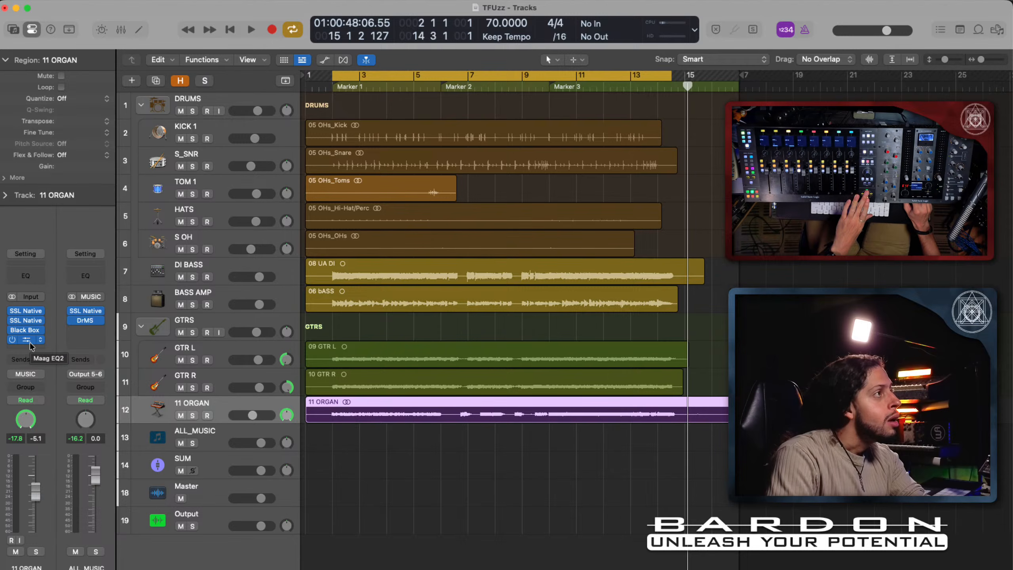
{"action": "left_click", "coordinate": [28, 321]}
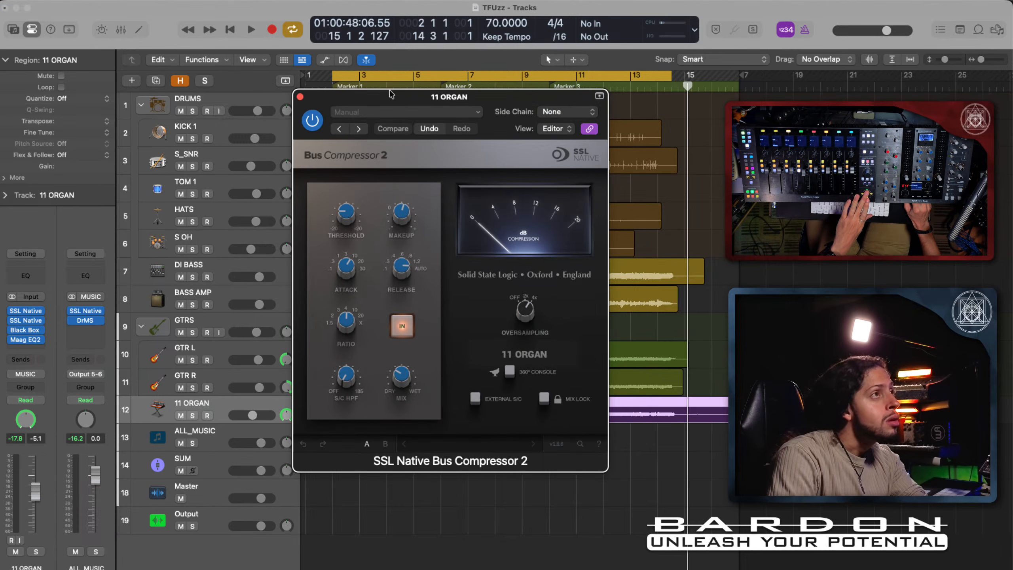
{"action": "left_click", "coordinate": [300, 97]}
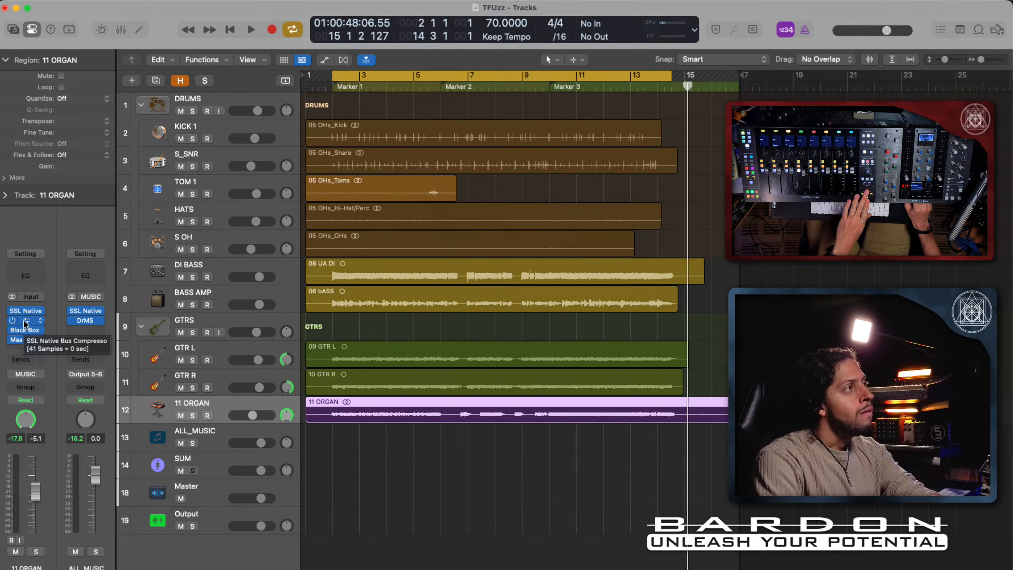
Step: Try Bus Compressor 2 at the end of the organ's insert chain during playback and return it to the second slot
{"action": "key", "text": "space"}
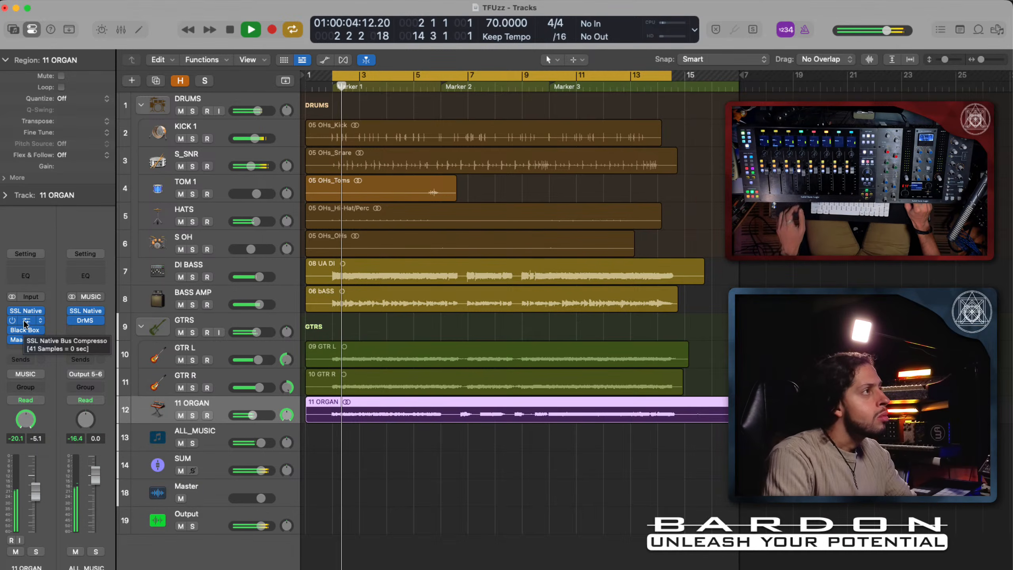
{"action": "left_click_drag", "start_coordinate": [25, 324], "coordinate": [23, 346]}
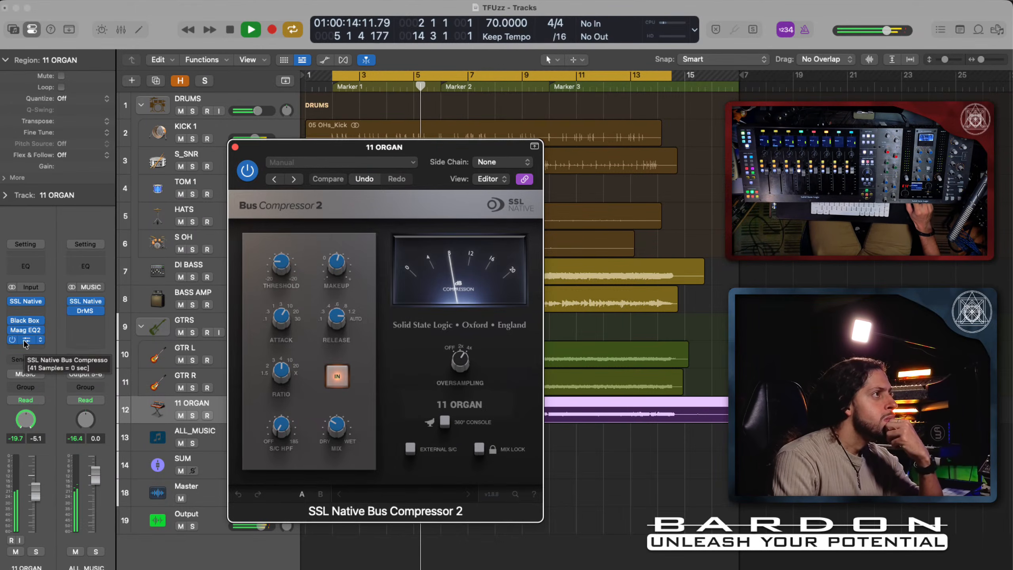
{"action": "left_click_drag", "start_coordinate": [24, 337], "coordinate": [25, 311]}
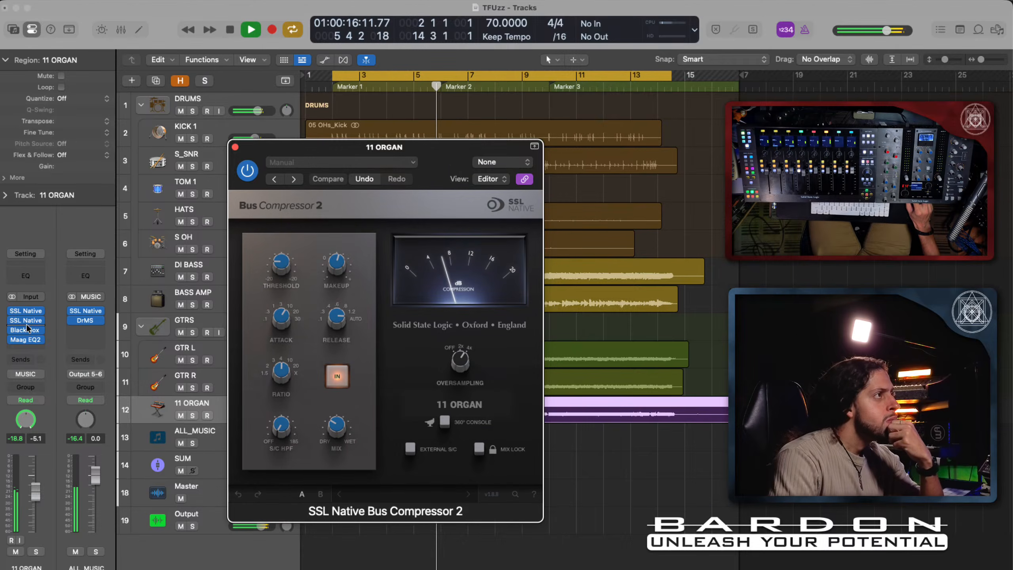
Step: Move the Maag EQ2 ahead of Bus Compressor 2 in the organ's insert chain, stop playback and close the compressor window
{"action": "left_click_drag", "start_coordinate": [25, 339], "coordinate": [26, 320]}
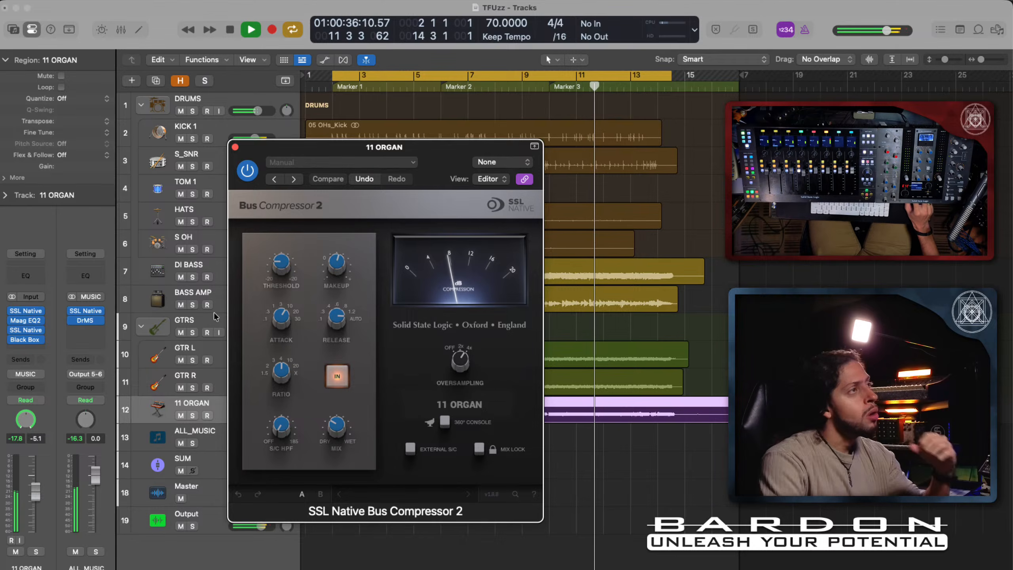
{"action": "key", "text": "space"}
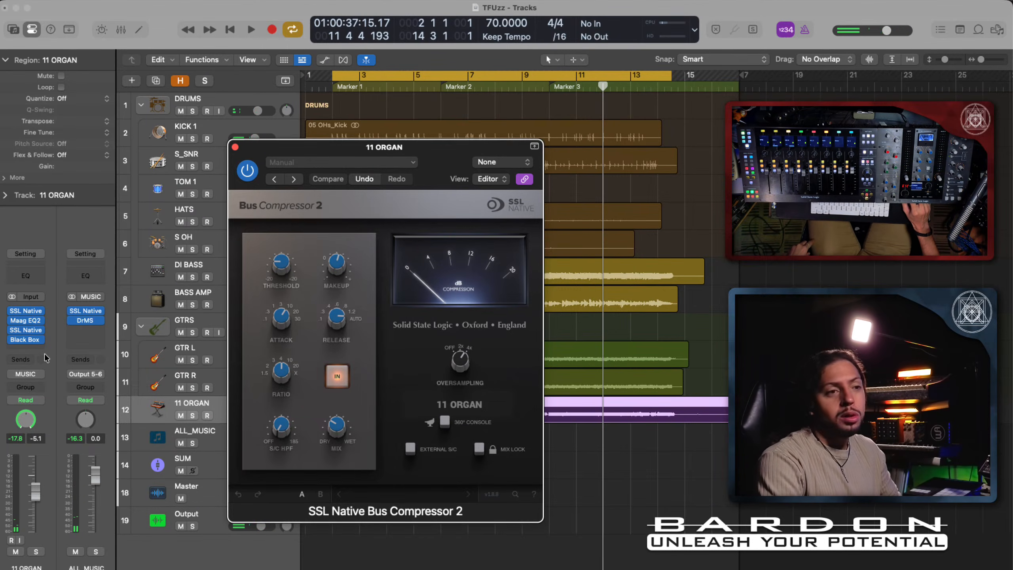
{"action": "left_click", "coordinate": [235, 146]}
{"action": "mouse_move", "coordinate": [18, 340]}
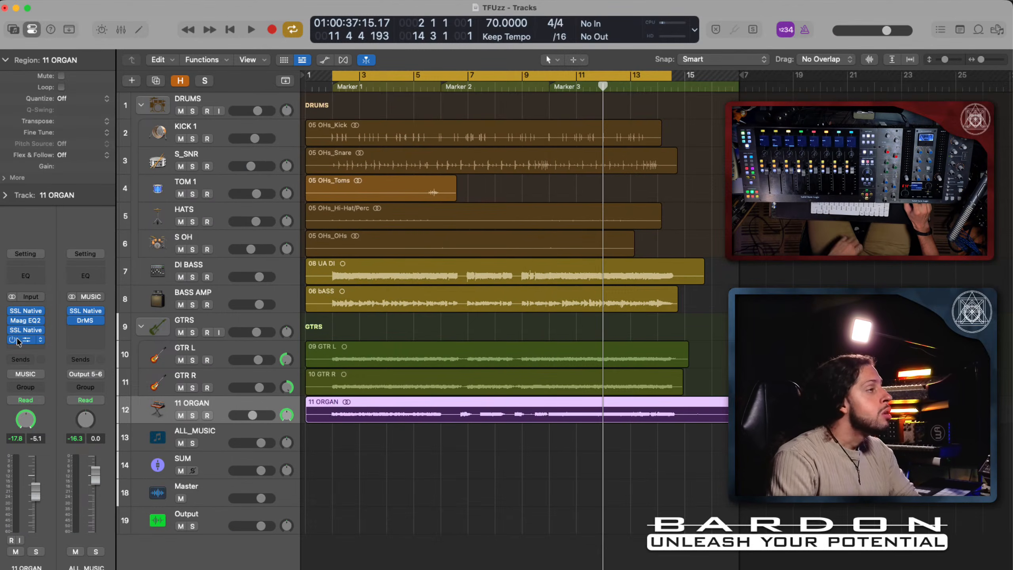